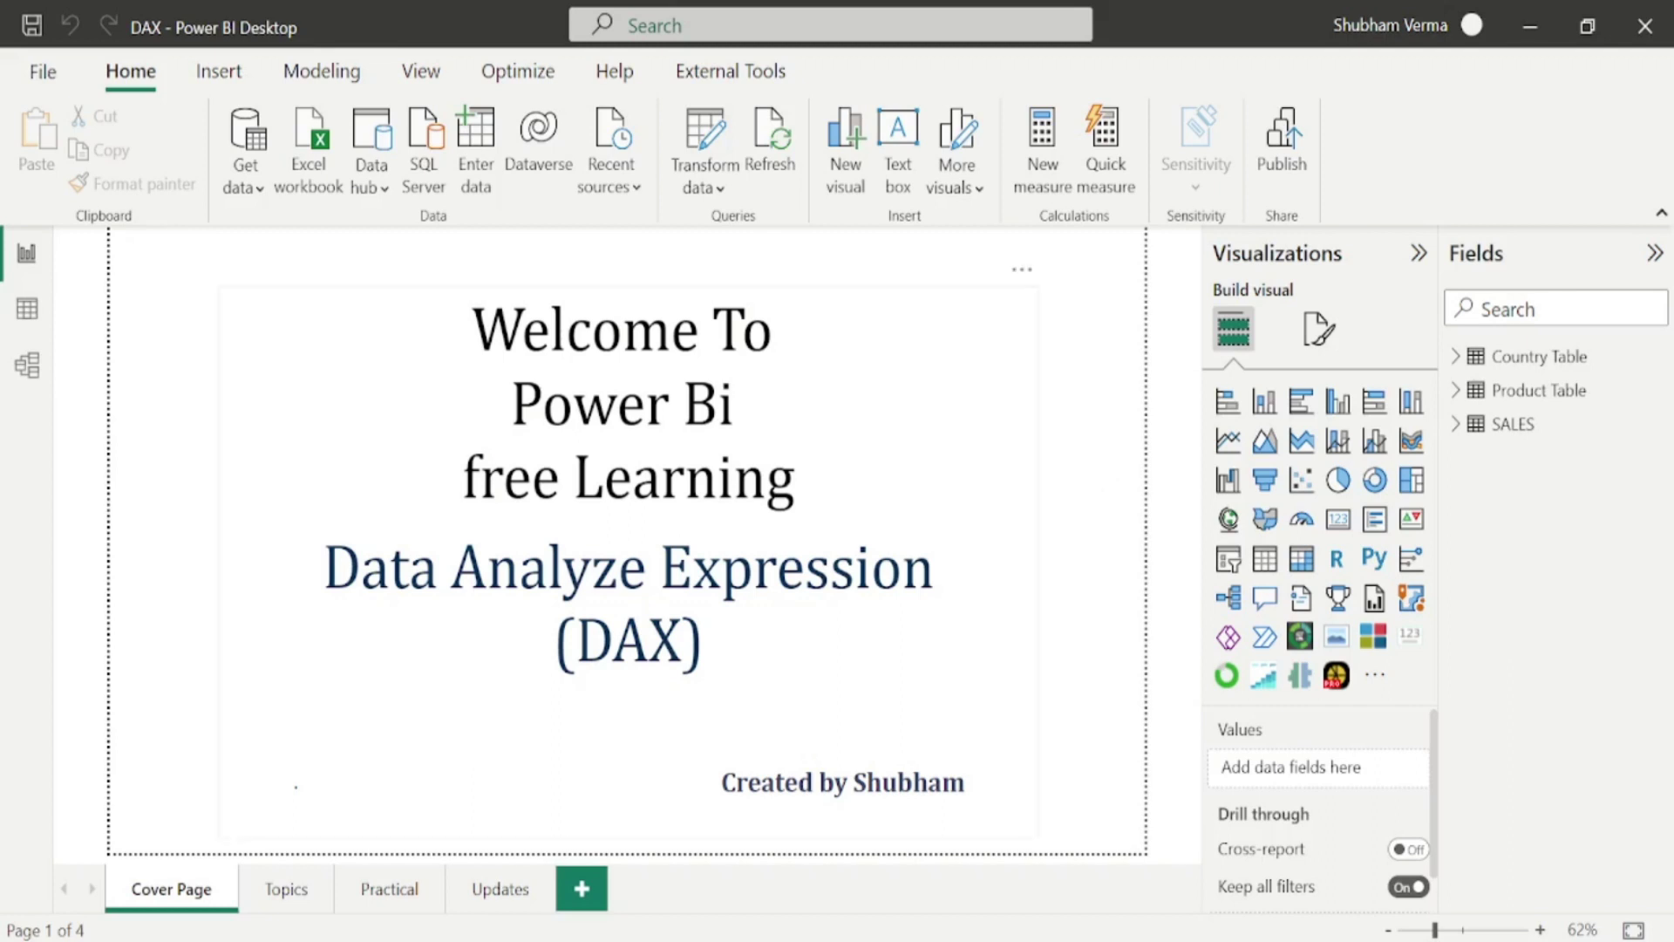
Show the Topics report page, then switch to the browser and review the UPPER function's description, syntax and parameters
{"action": "left_click", "coordinate": [270, 896]}
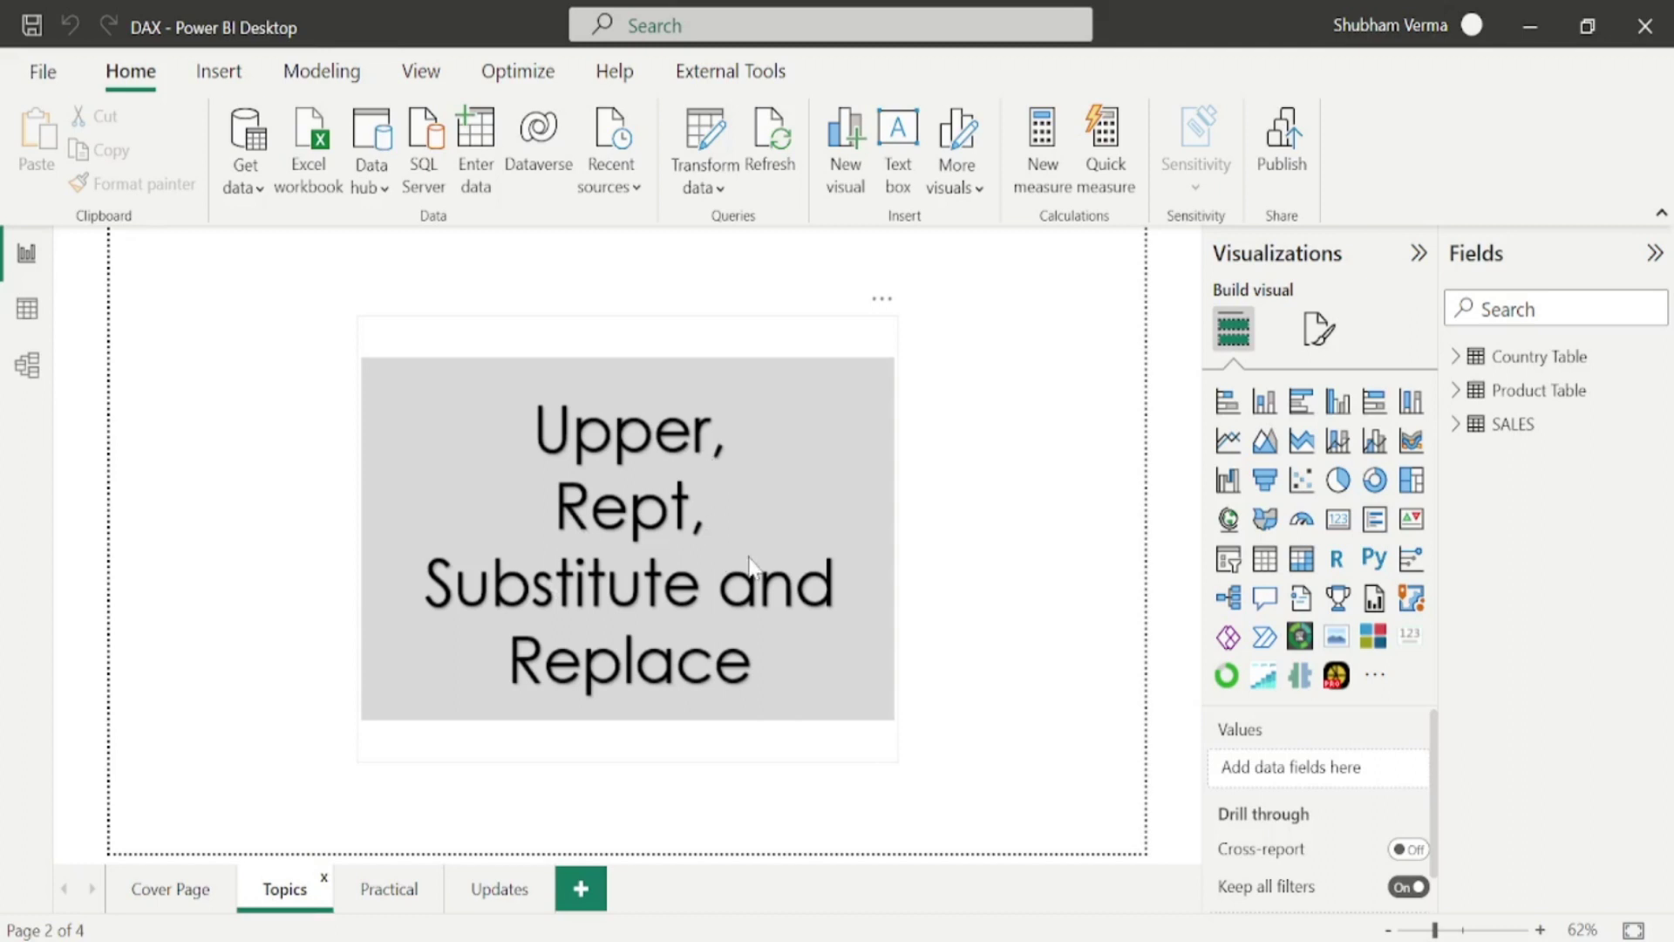
{"action": "key", "text": "alt+Tab"}
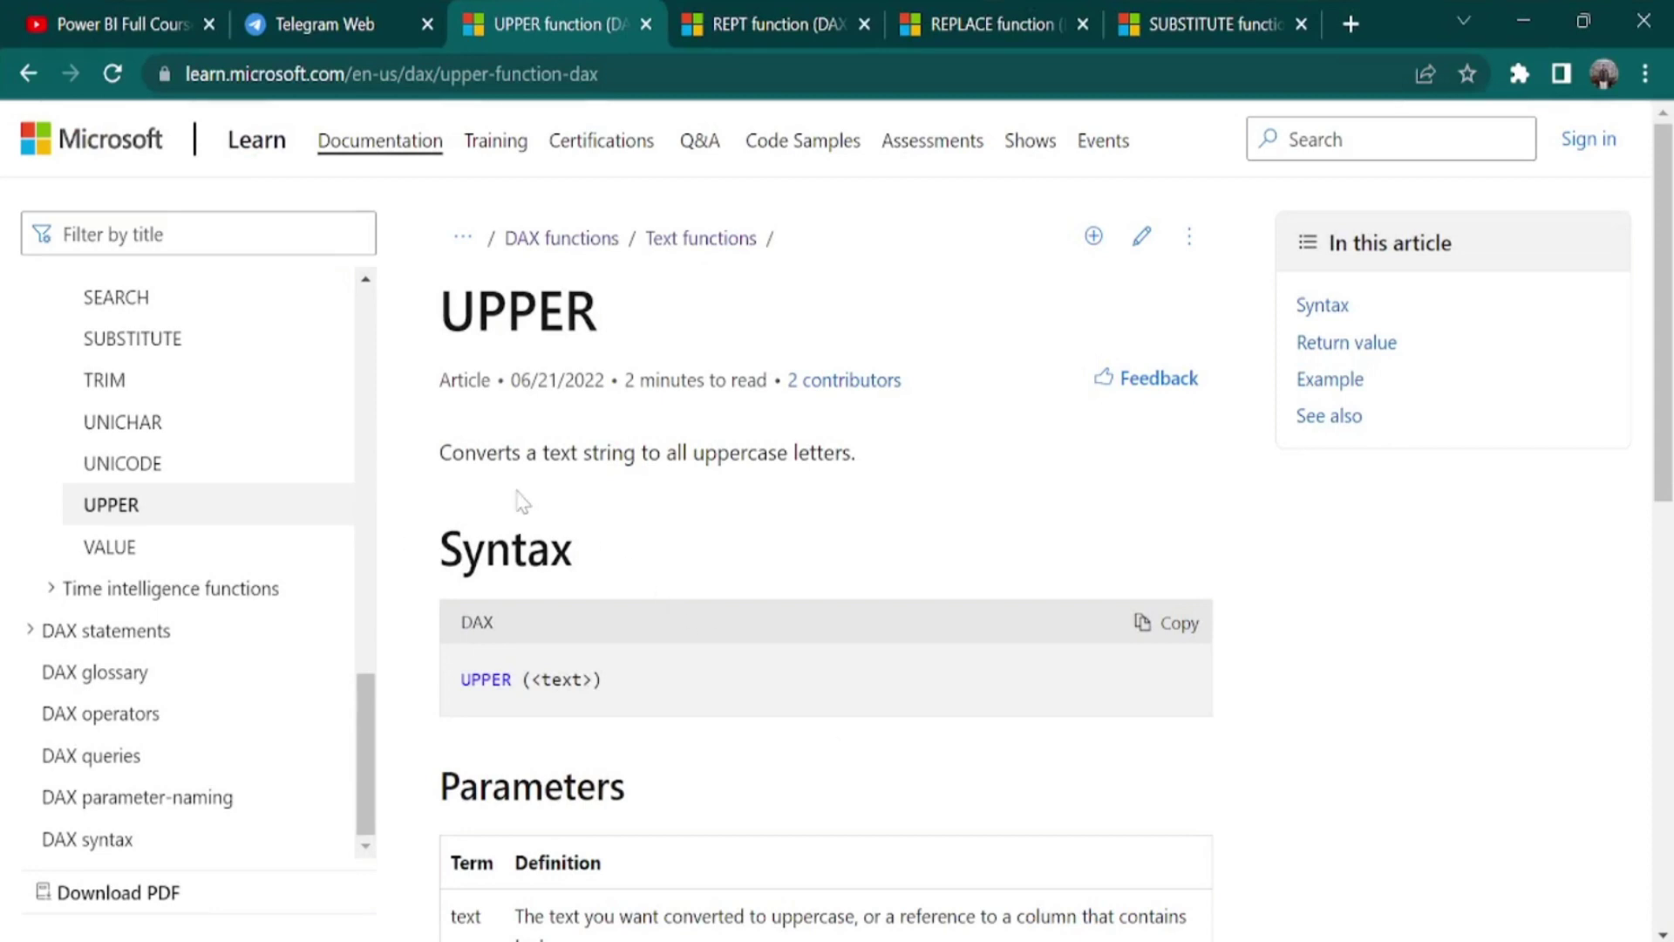
{"action": "left_click_drag", "start_coordinate": [438, 453], "coordinate": [853, 479]}
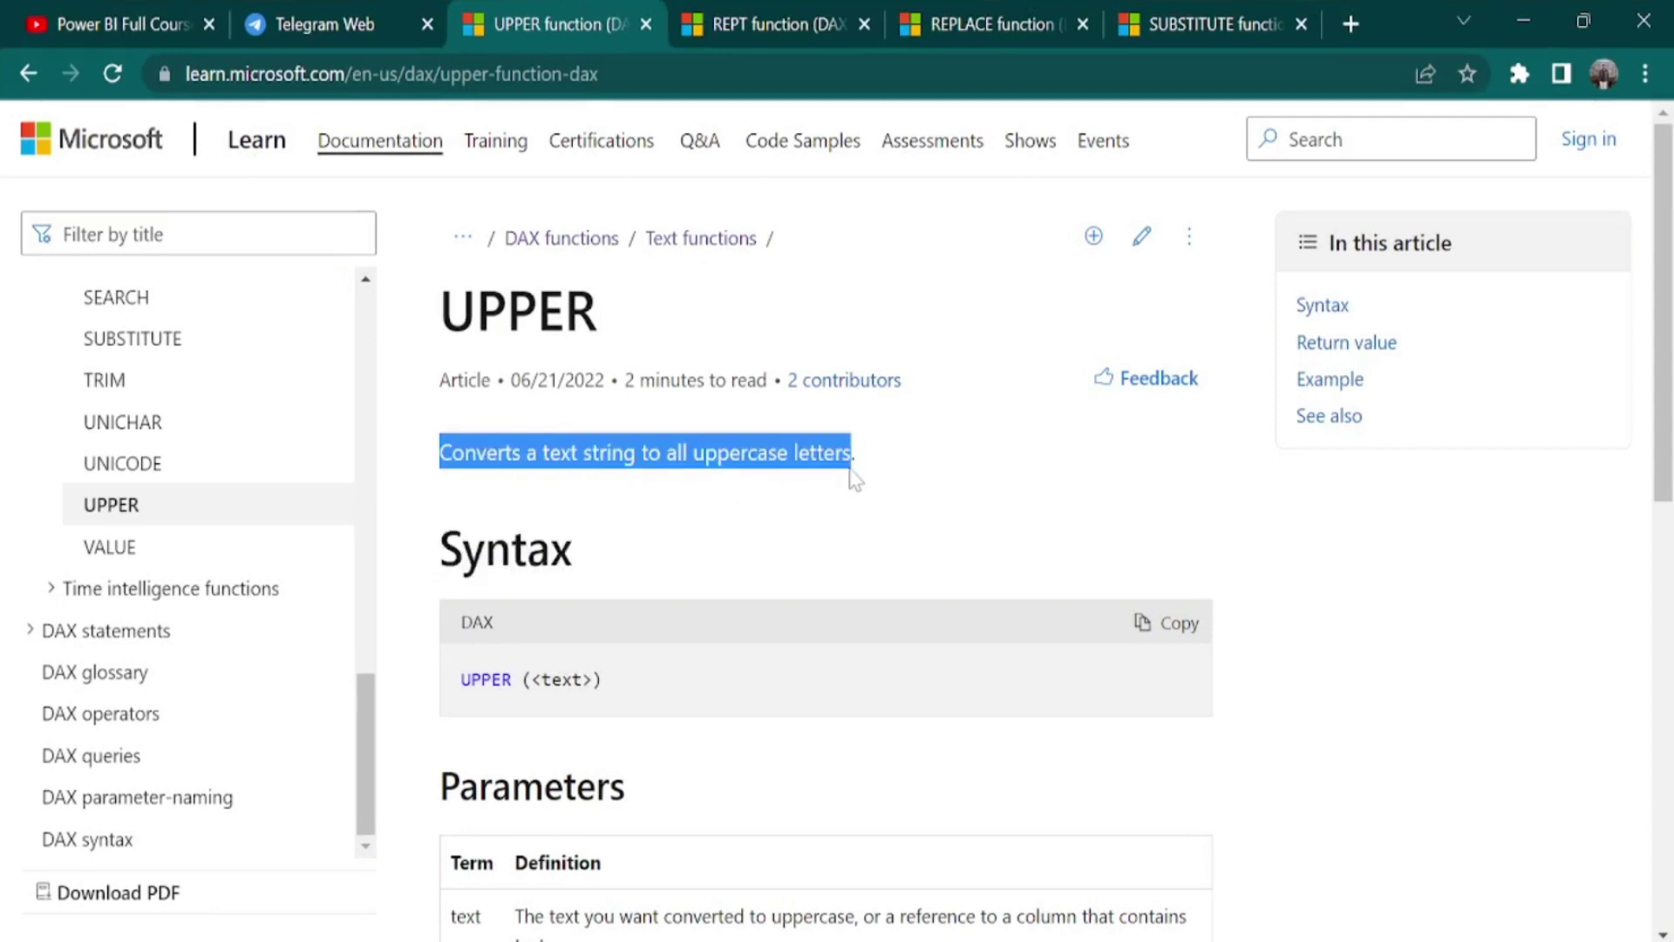
{"action": "left_click_drag", "start_coordinate": [1665, 282], "coordinate": [1669, 379]}
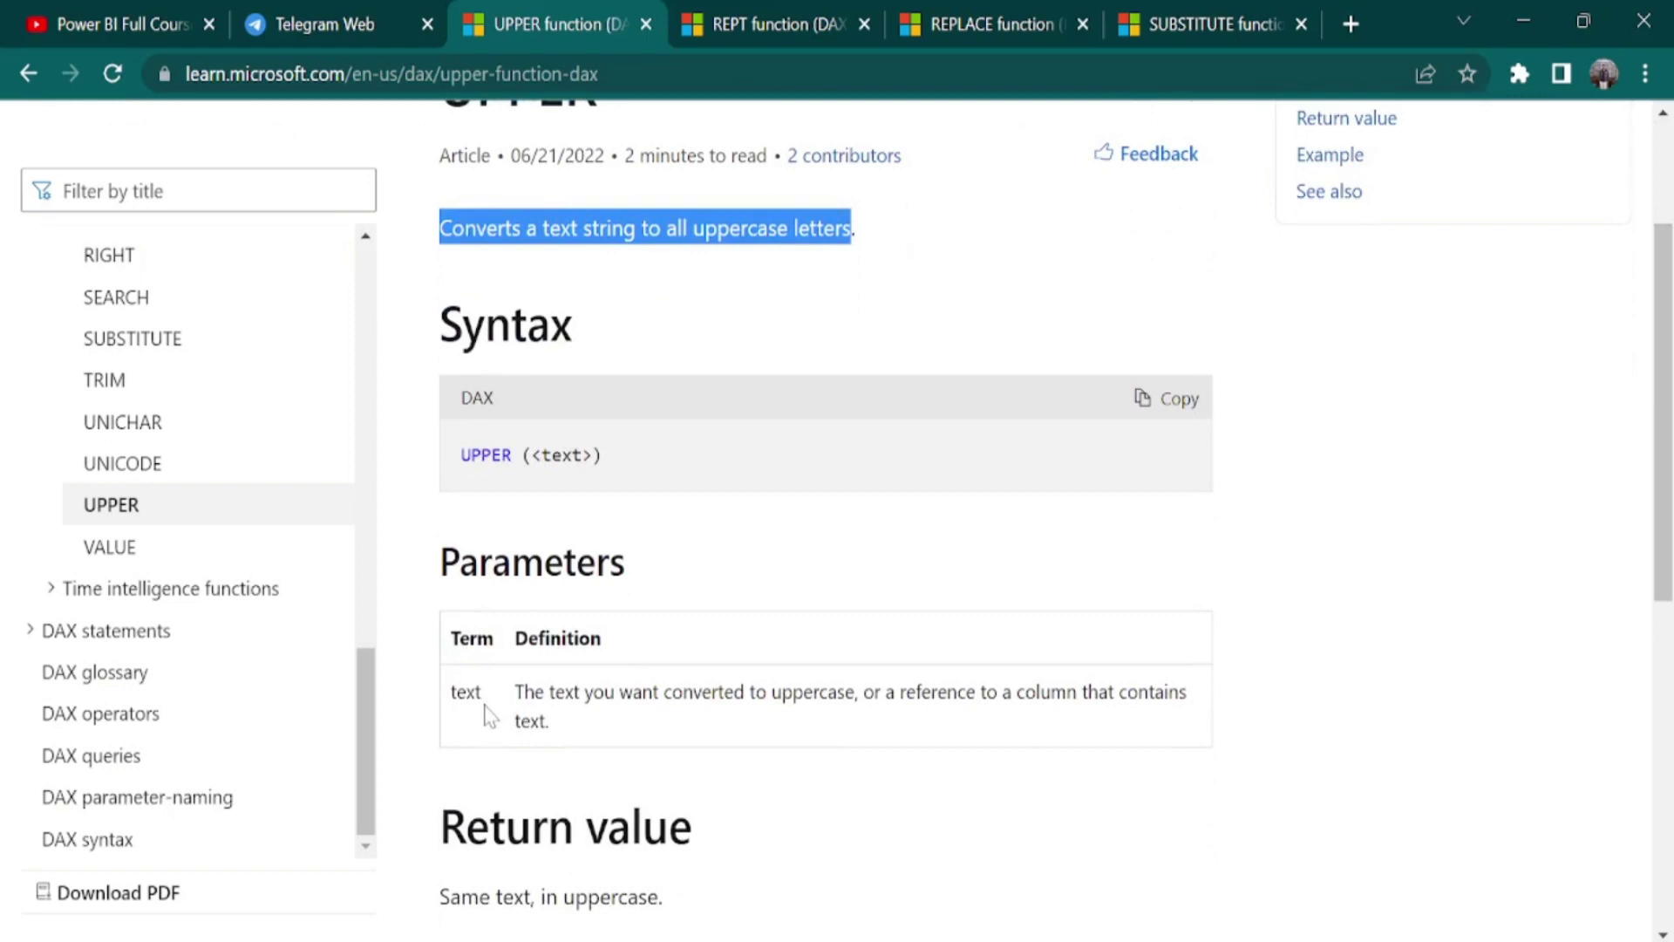
Switch back to Power BI Desktop and add a calculated column named UPPER to the SALES table
{"action": "left_click", "coordinate": [1145, 932]}
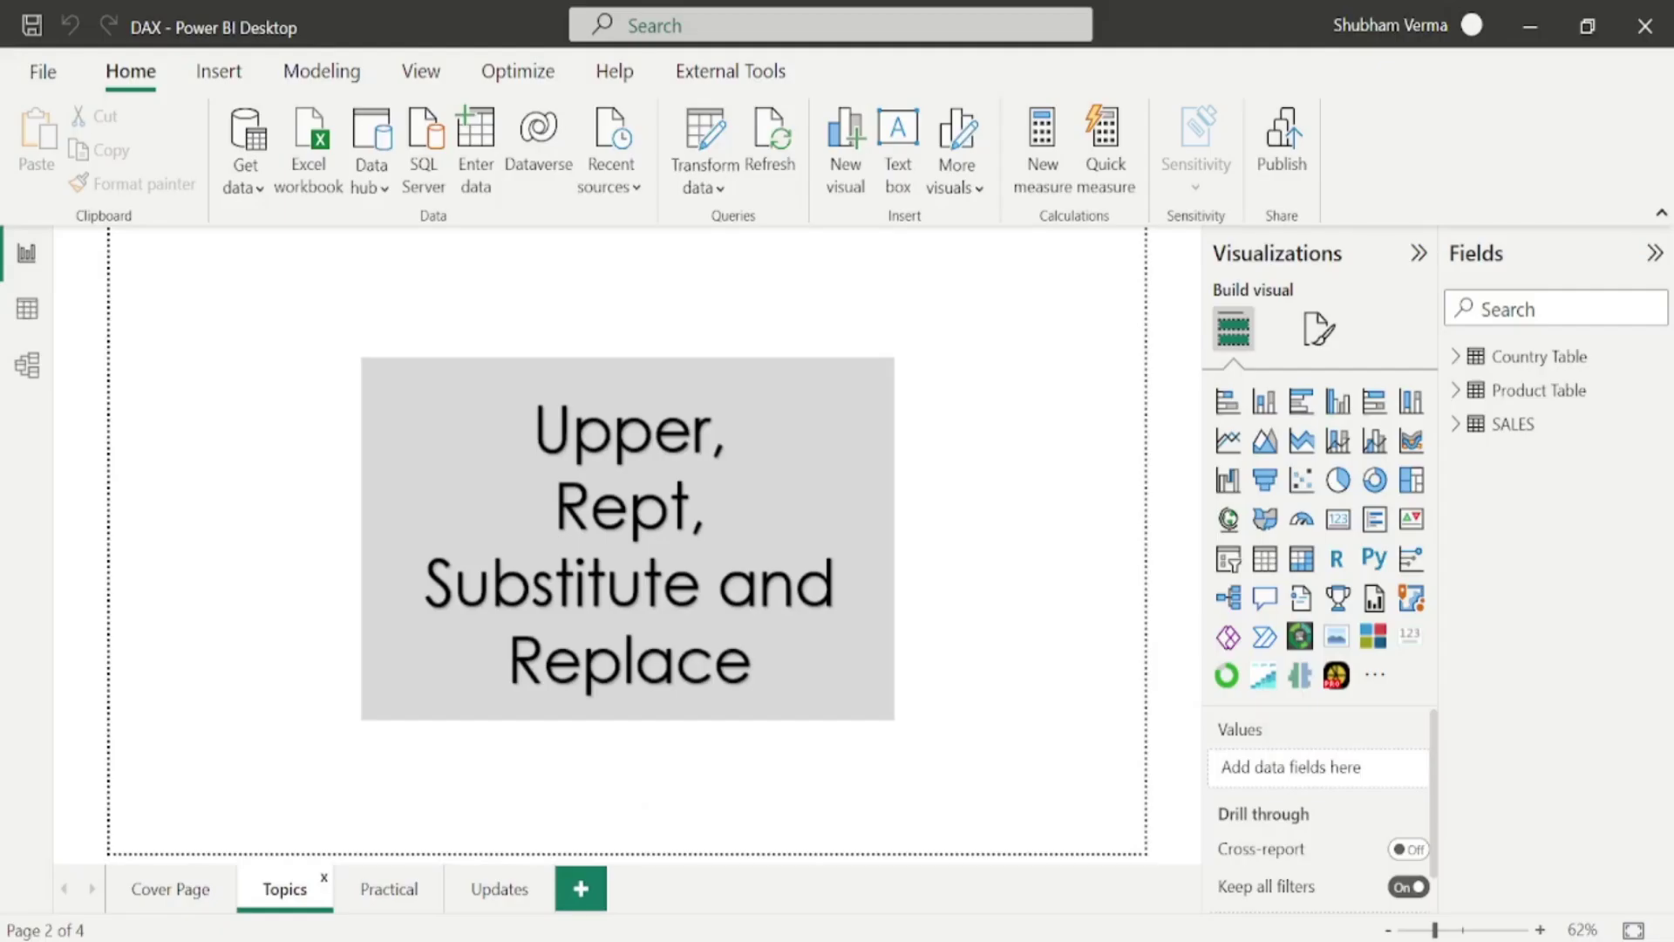
{"action": "left_click", "coordinate": [35, 321]}
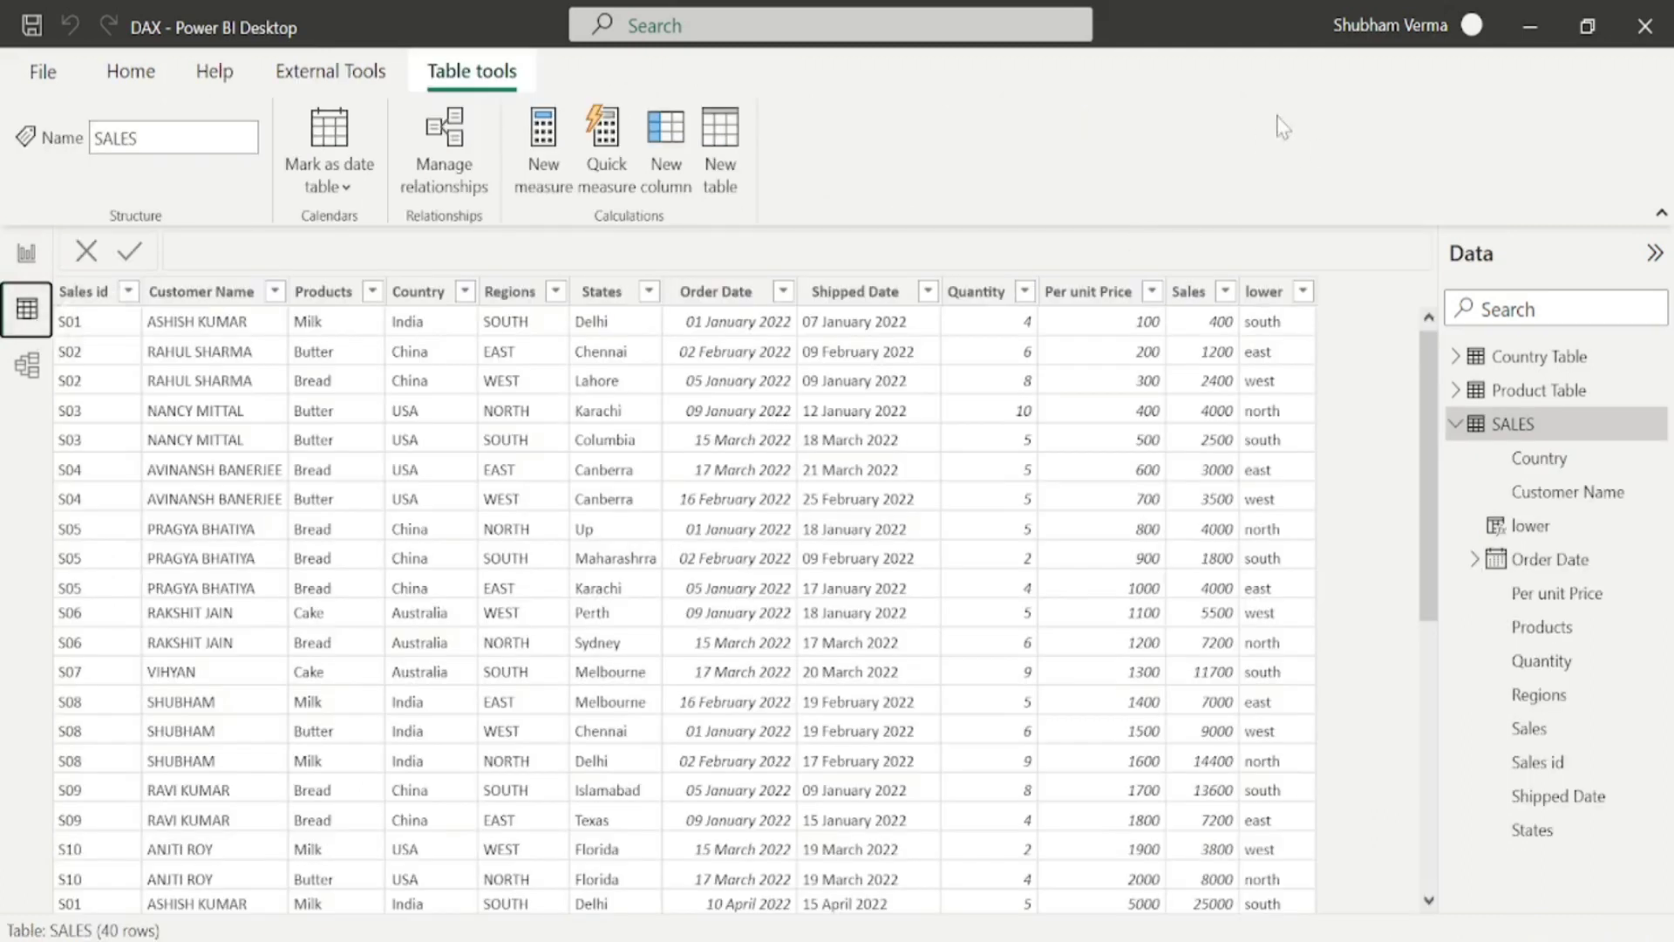
{"action": "left_click", "coordinate": [1266, 309]}
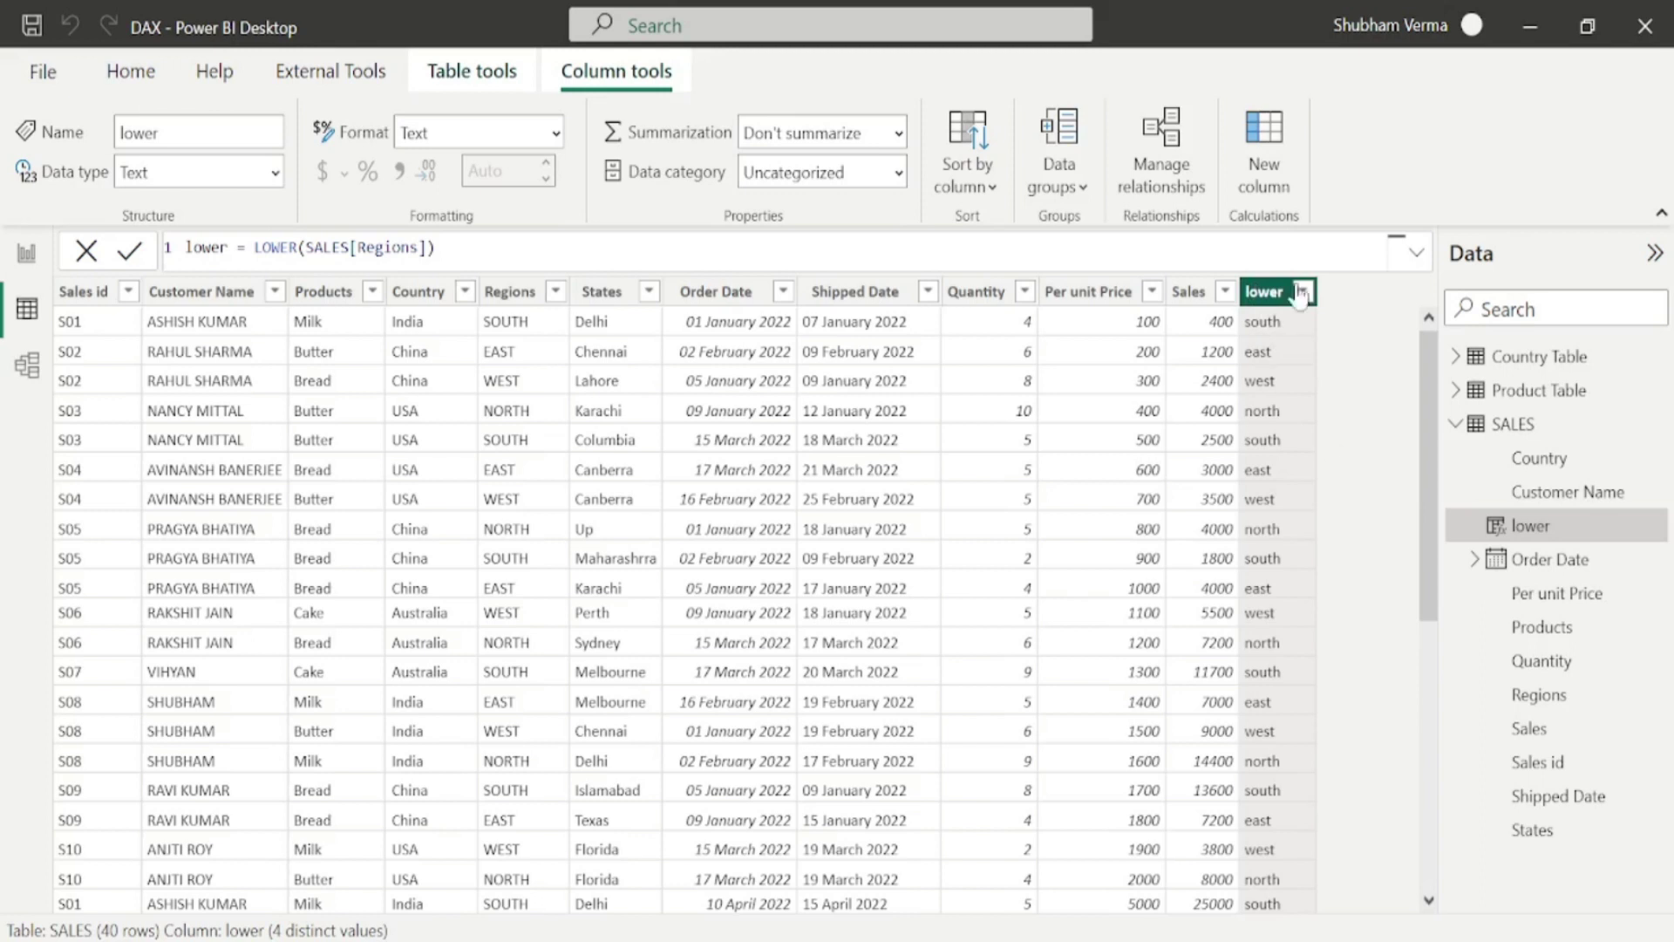
{"action": "left_click", "coordinate": [1264, 165]}
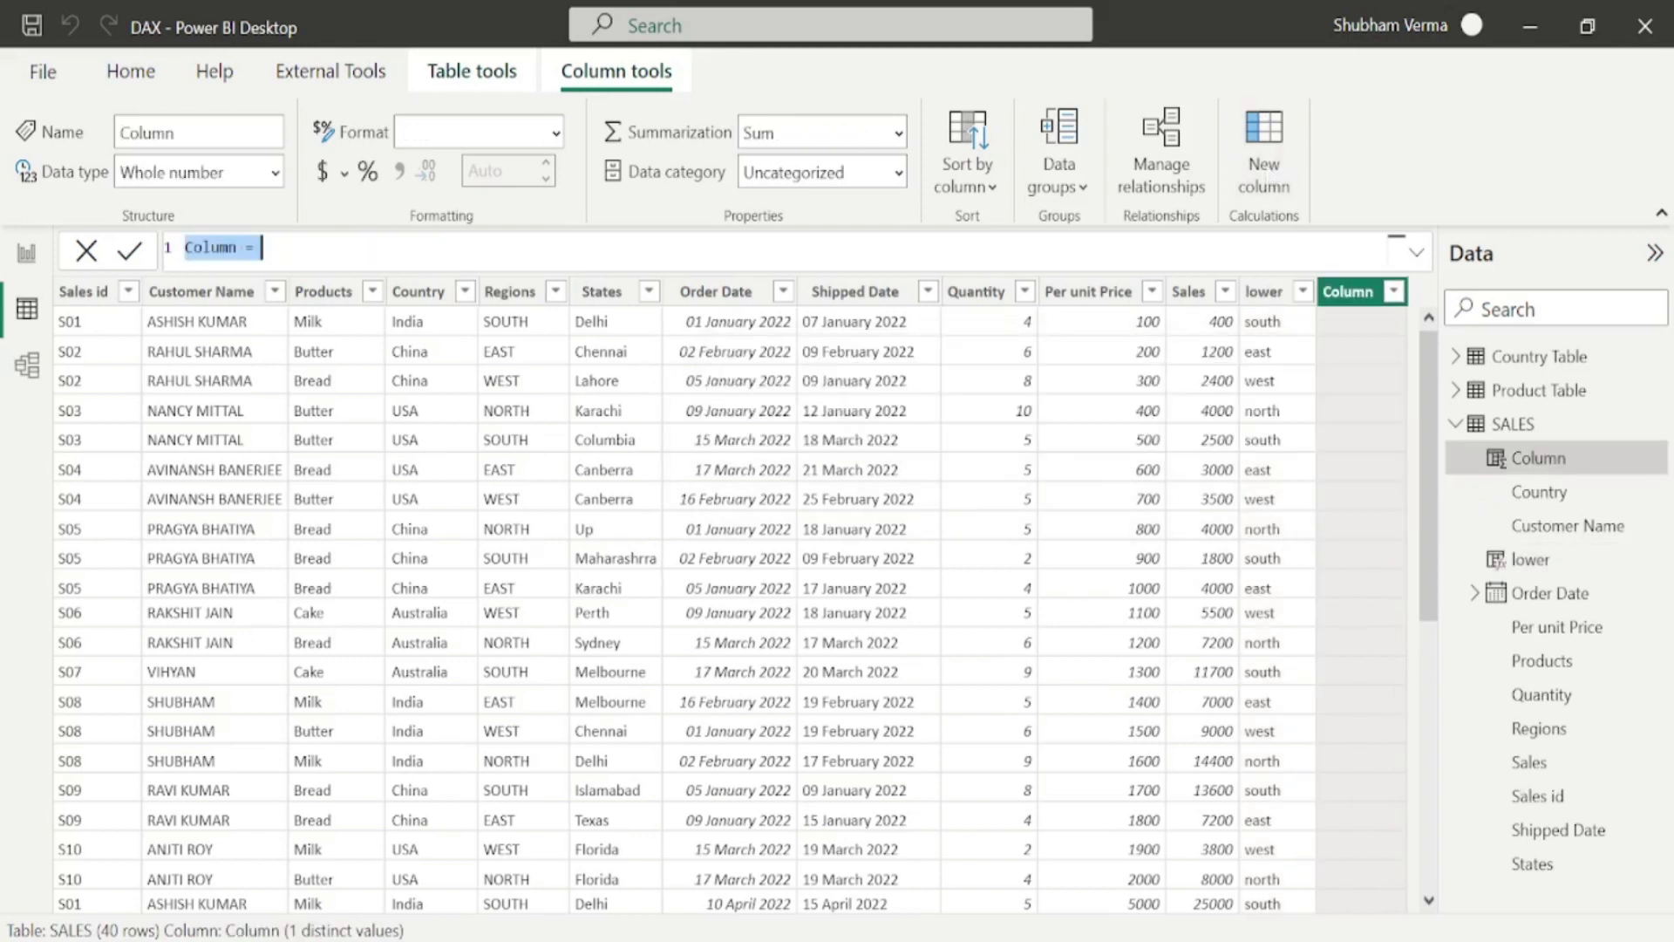
{"action": "key", "text": "End"}
{"action": "key", "text": "BackSpace"}
{"action": "key", "text": "BackSpace"}
{"action": "key", "text": "ctrl+BackSpace"}
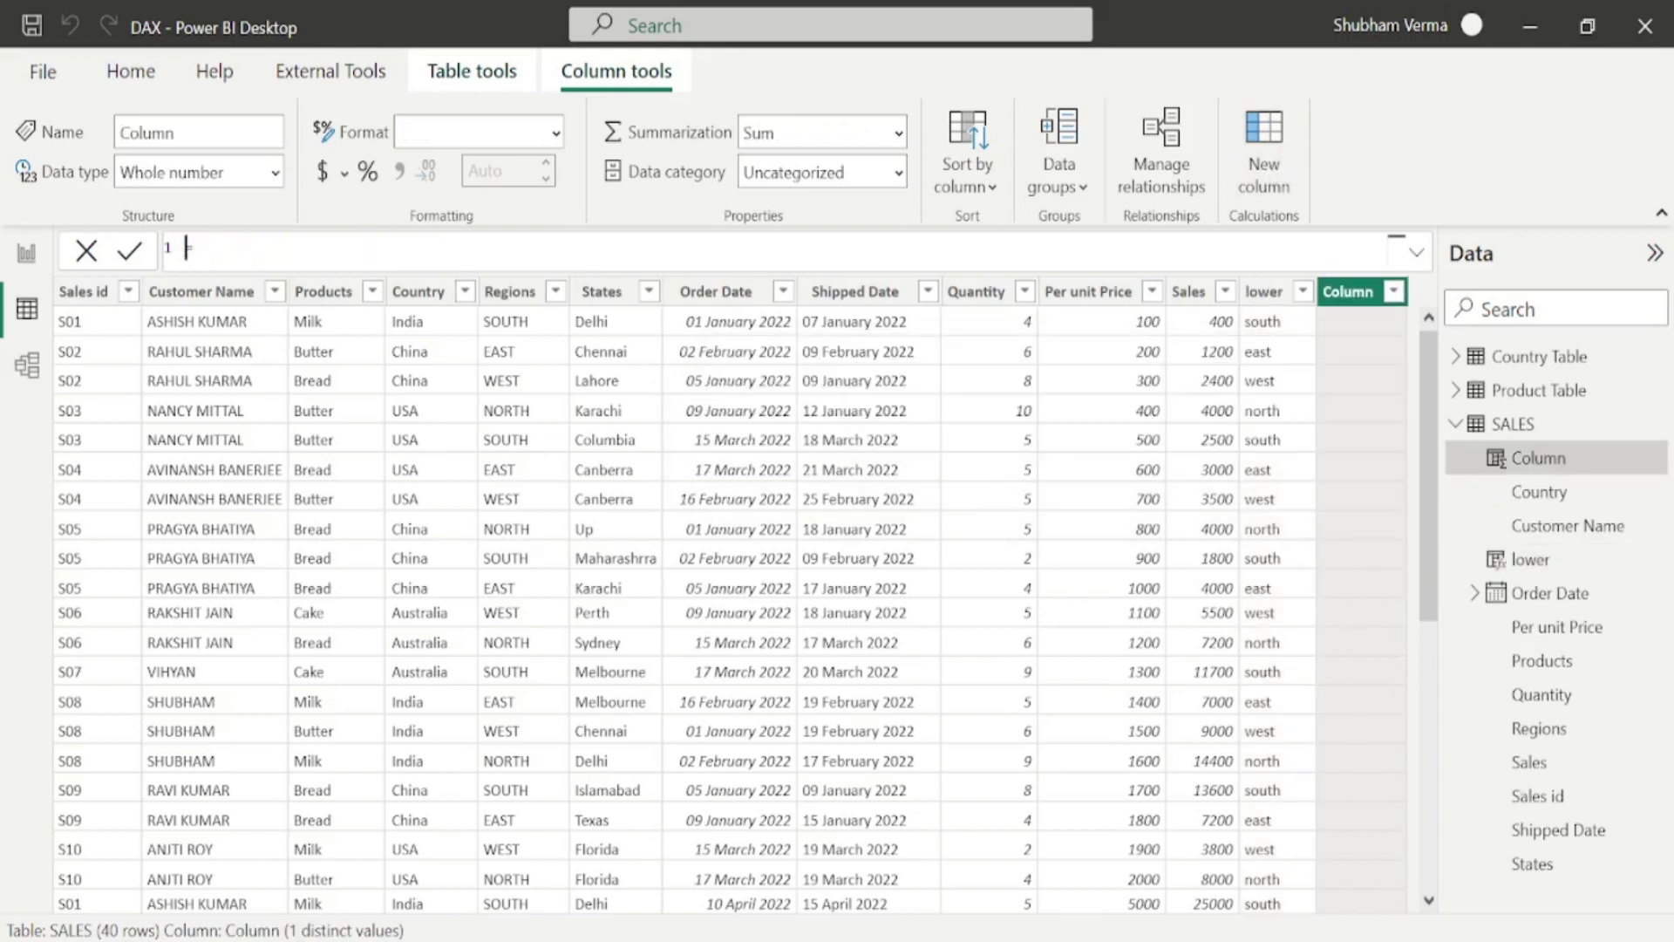
{"action": "type", "text": "UPPER"}
Define the UPPER column's formula as UPPER(SALES[lower]) and commit it
{"action": "key", "text": "Right"}
{"action": "key", "text": "Right"}
{"action": "type", "text": "UPPER"}
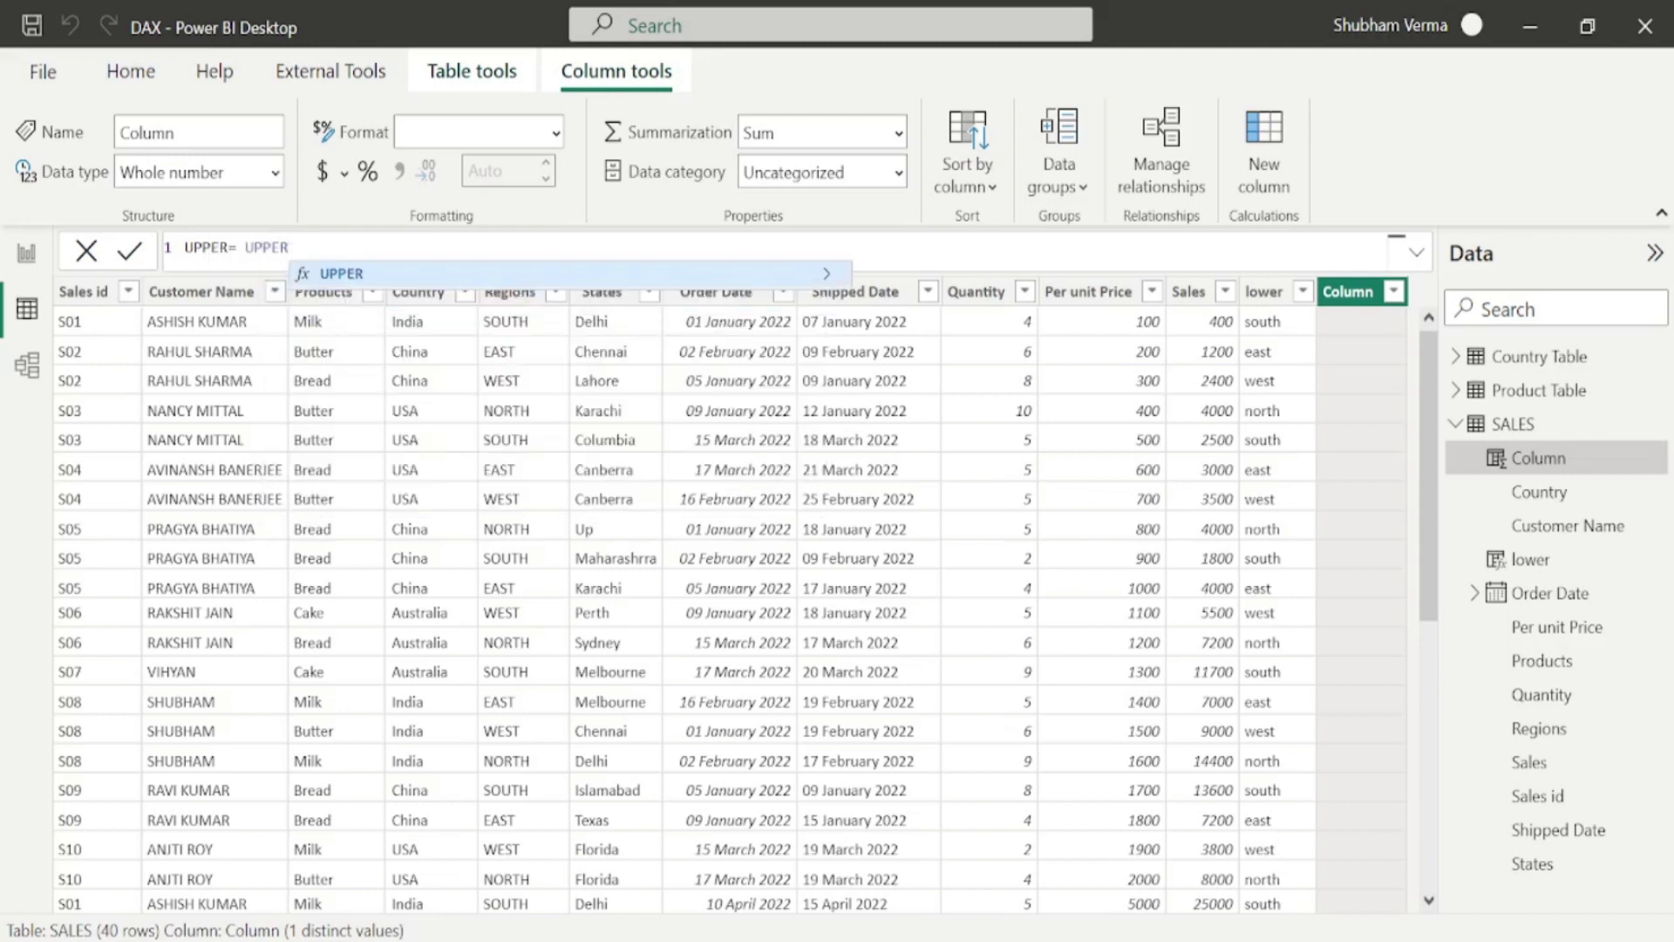
{"action": "type", "text": "("}
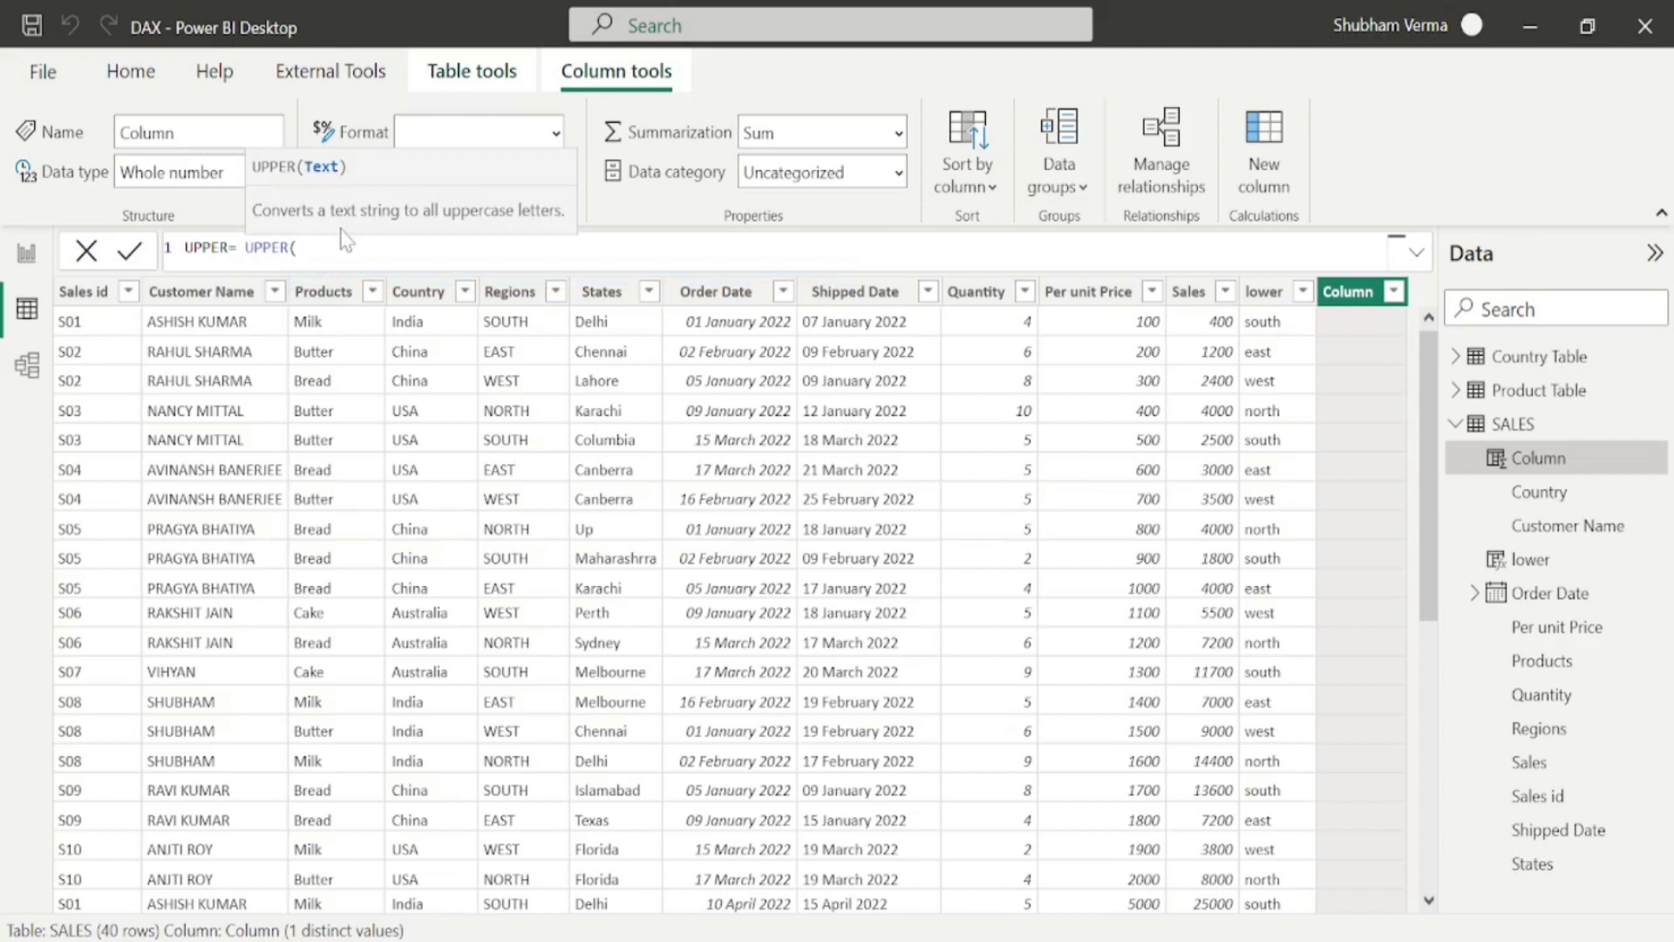
{"action": "type", "text": "lOWER"}
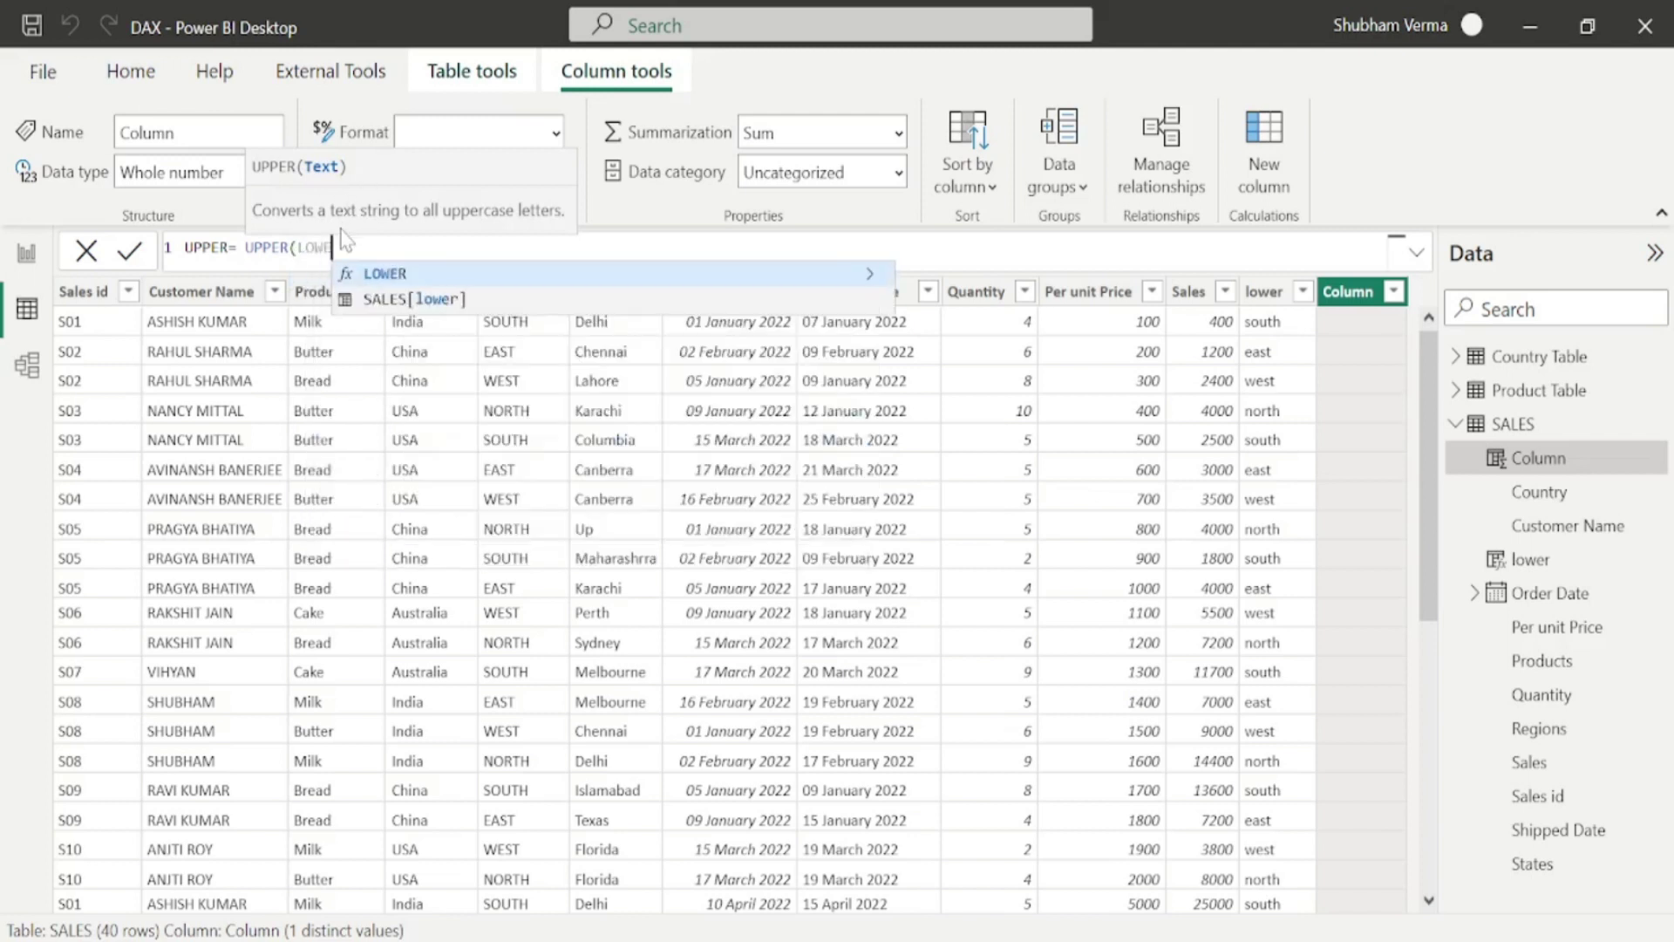
{"action": "left_click", "coordinate": [431, 307]}
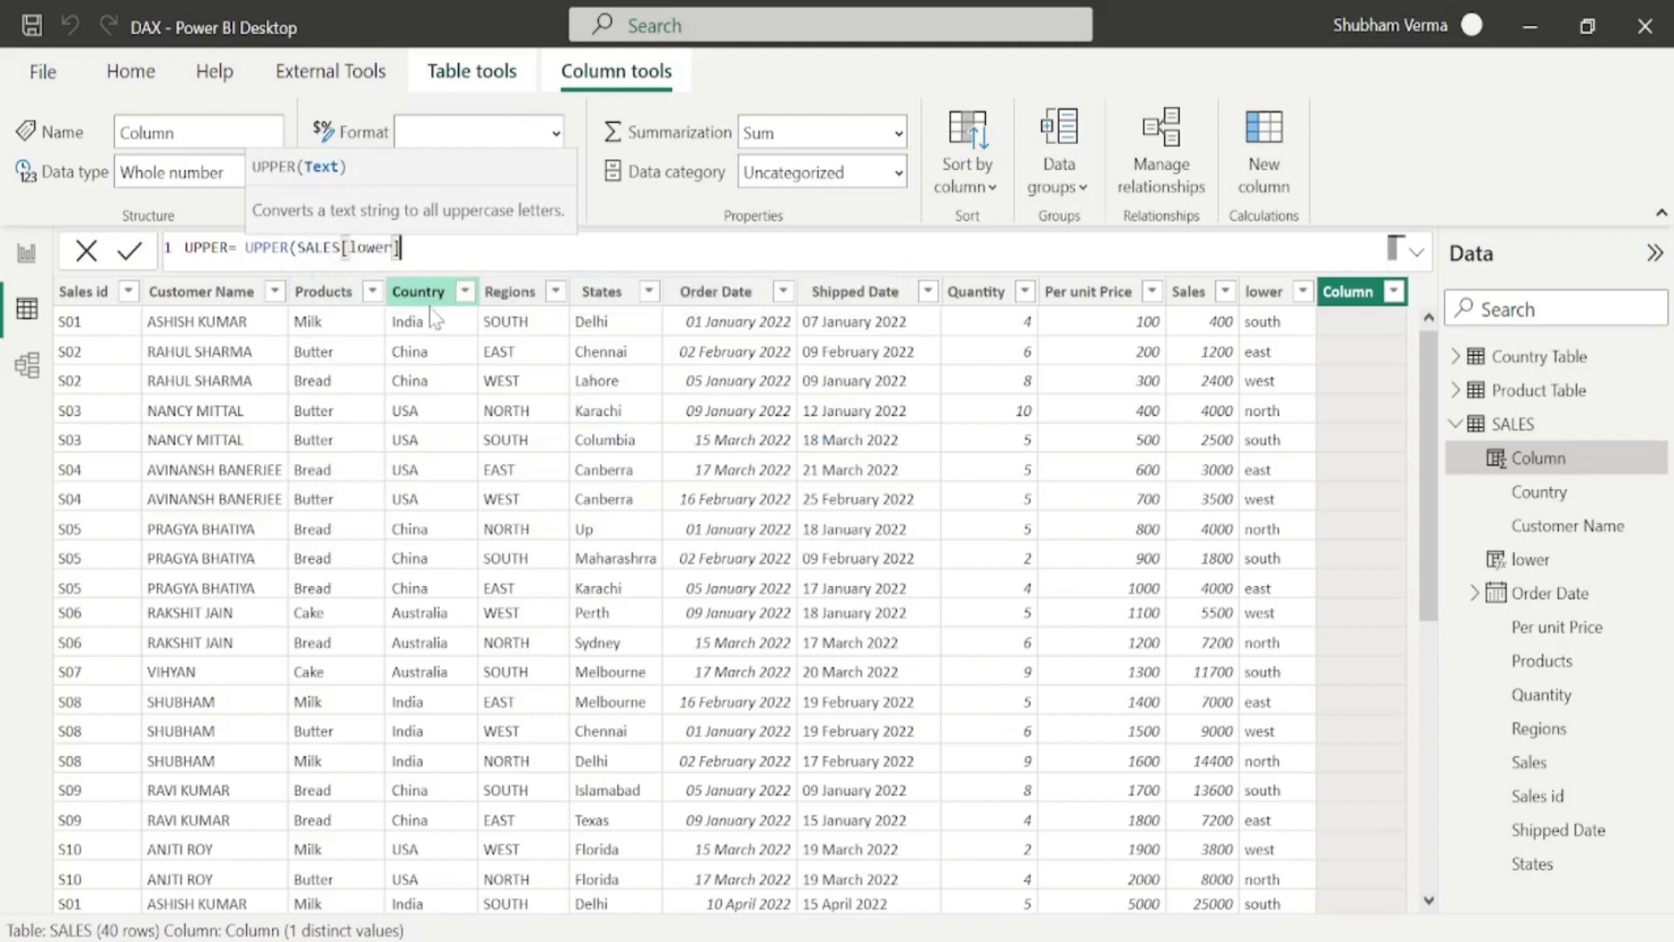
{"action": "type", "text": ")"}
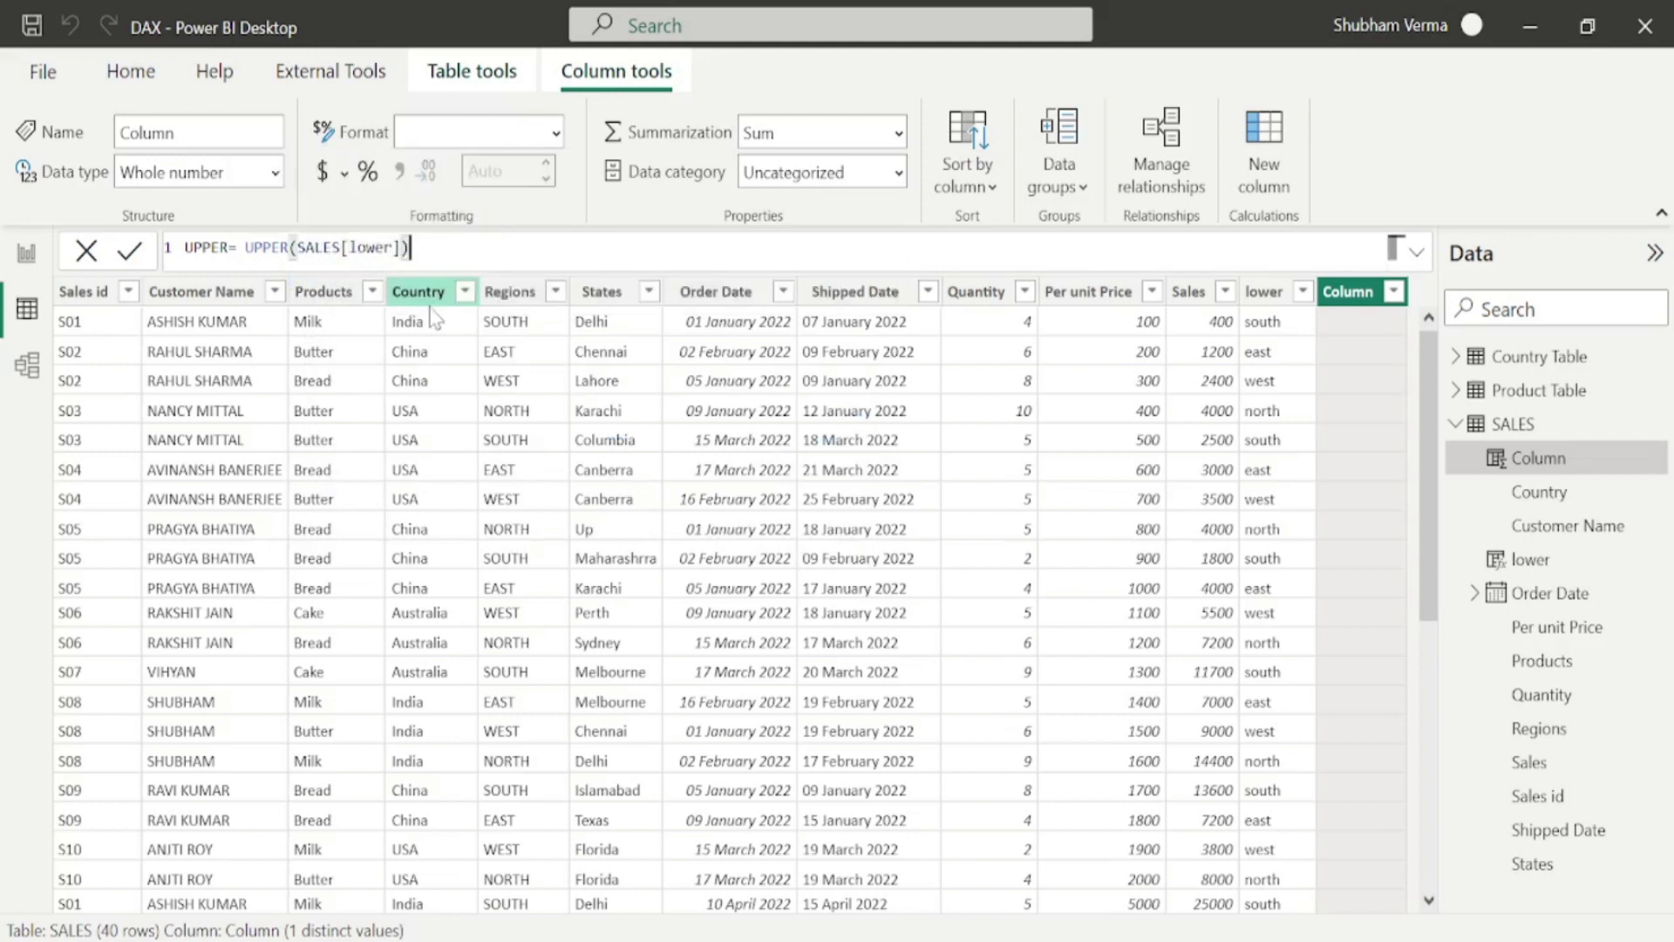
{"action": "key", "text": "Return"}
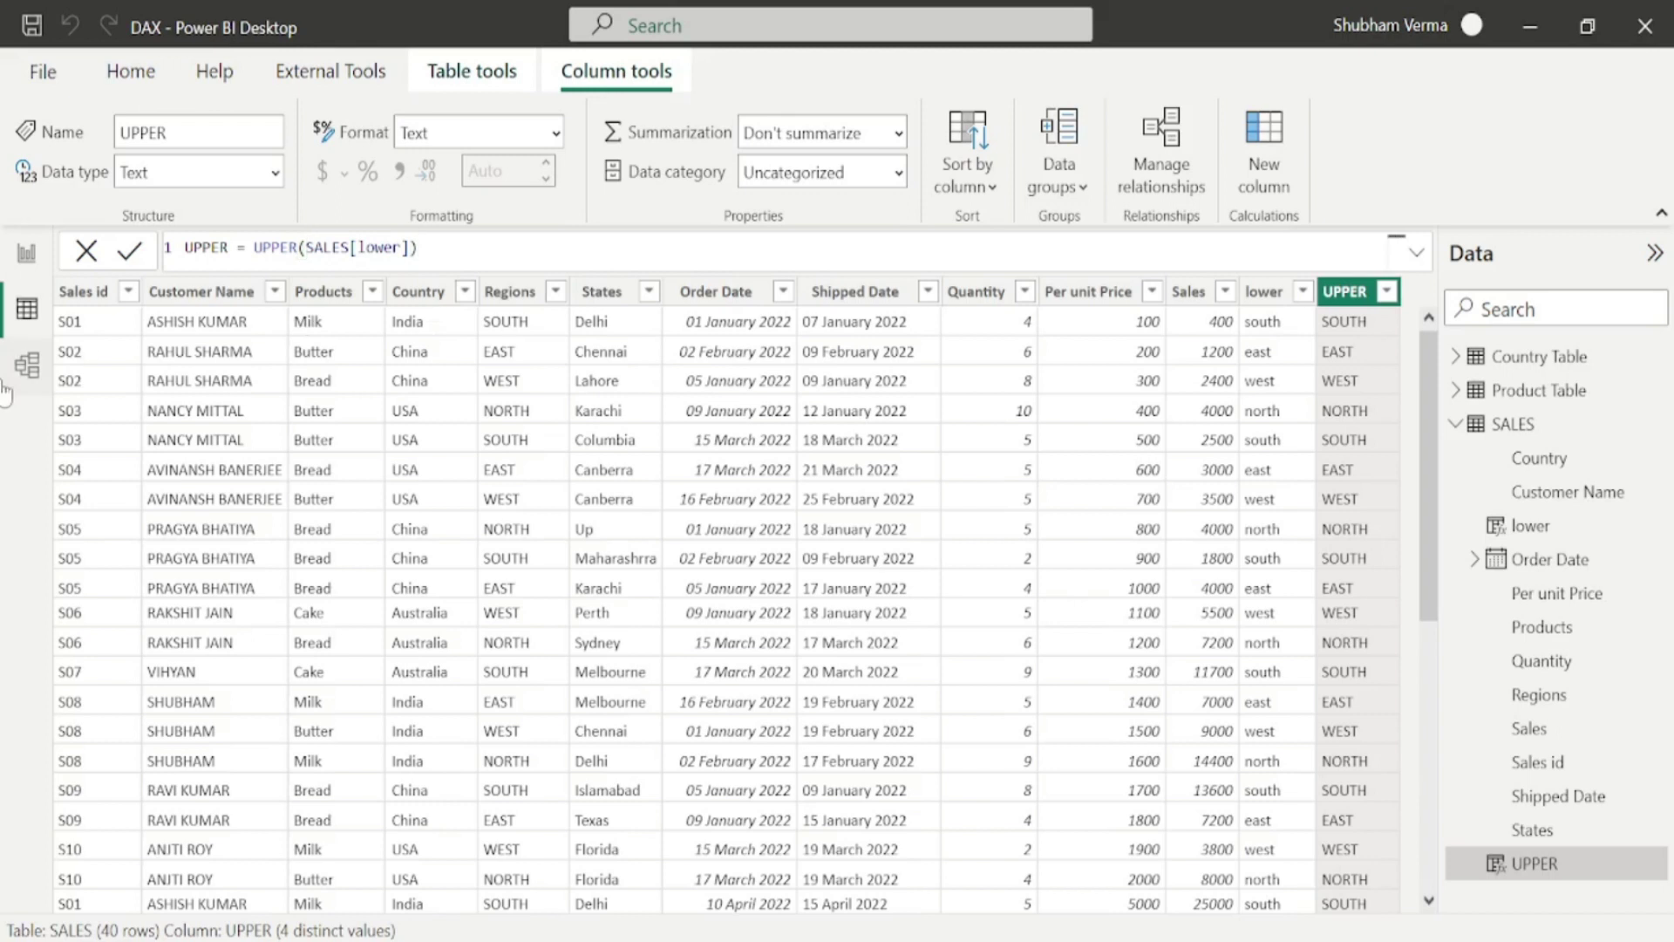
Switch to the browser and review the REPT function's description, syntax and parameters
{"action": "left_click", "coordinate": [26, 257]}
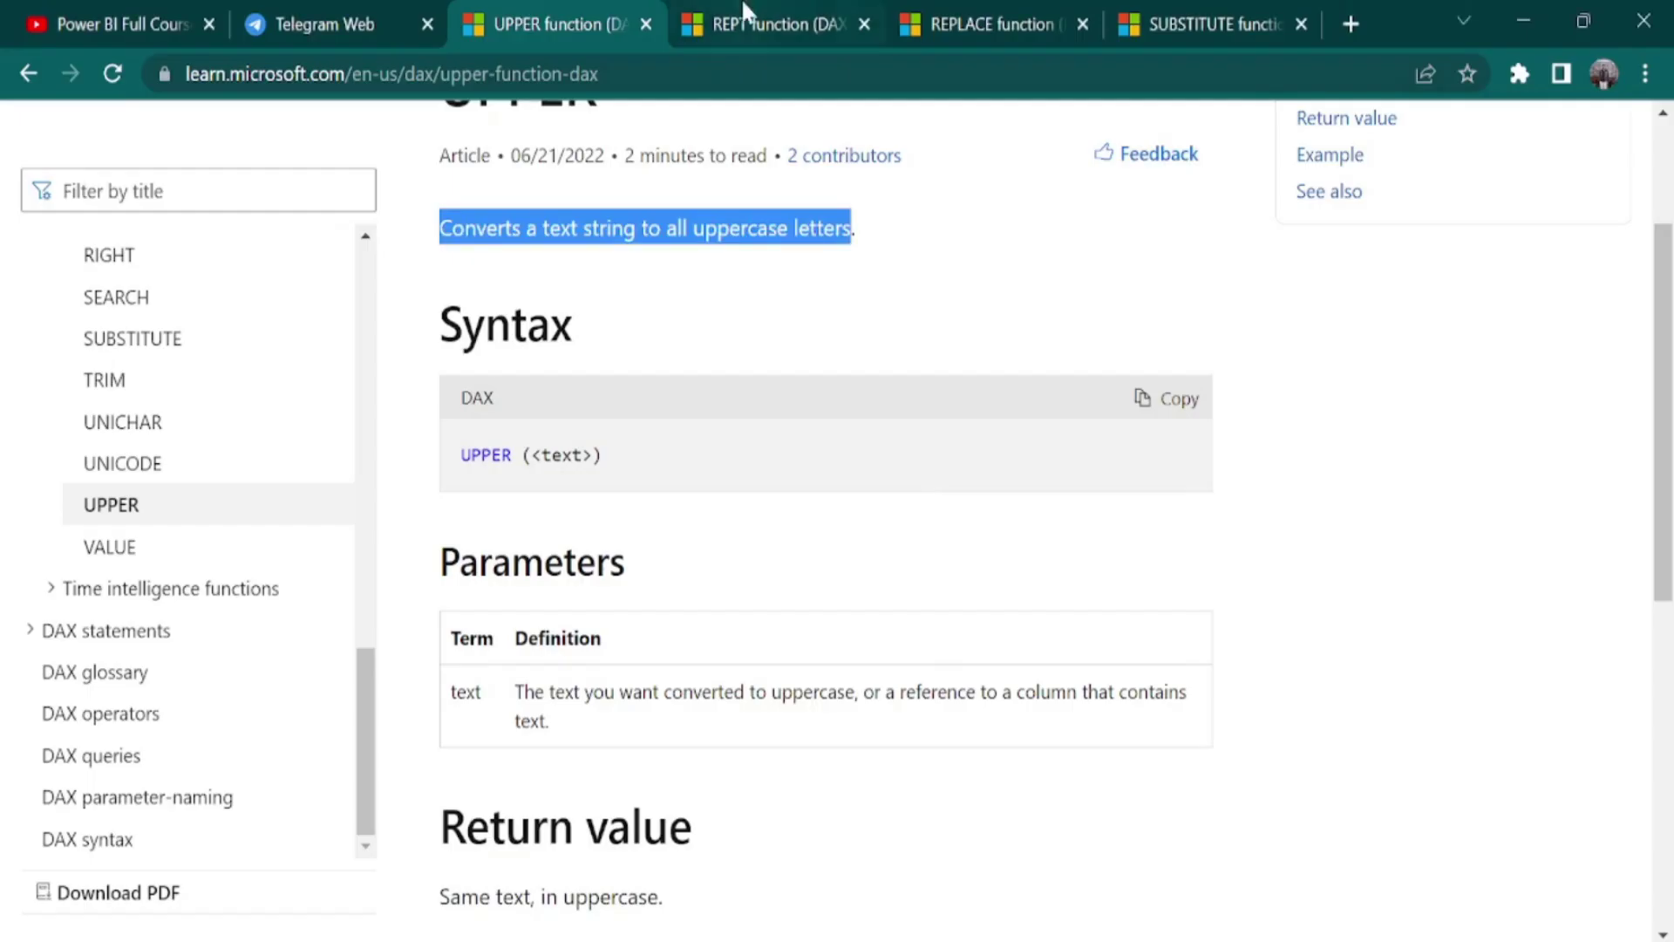
{"action": "left_click", "coordinate": [741, 17]}
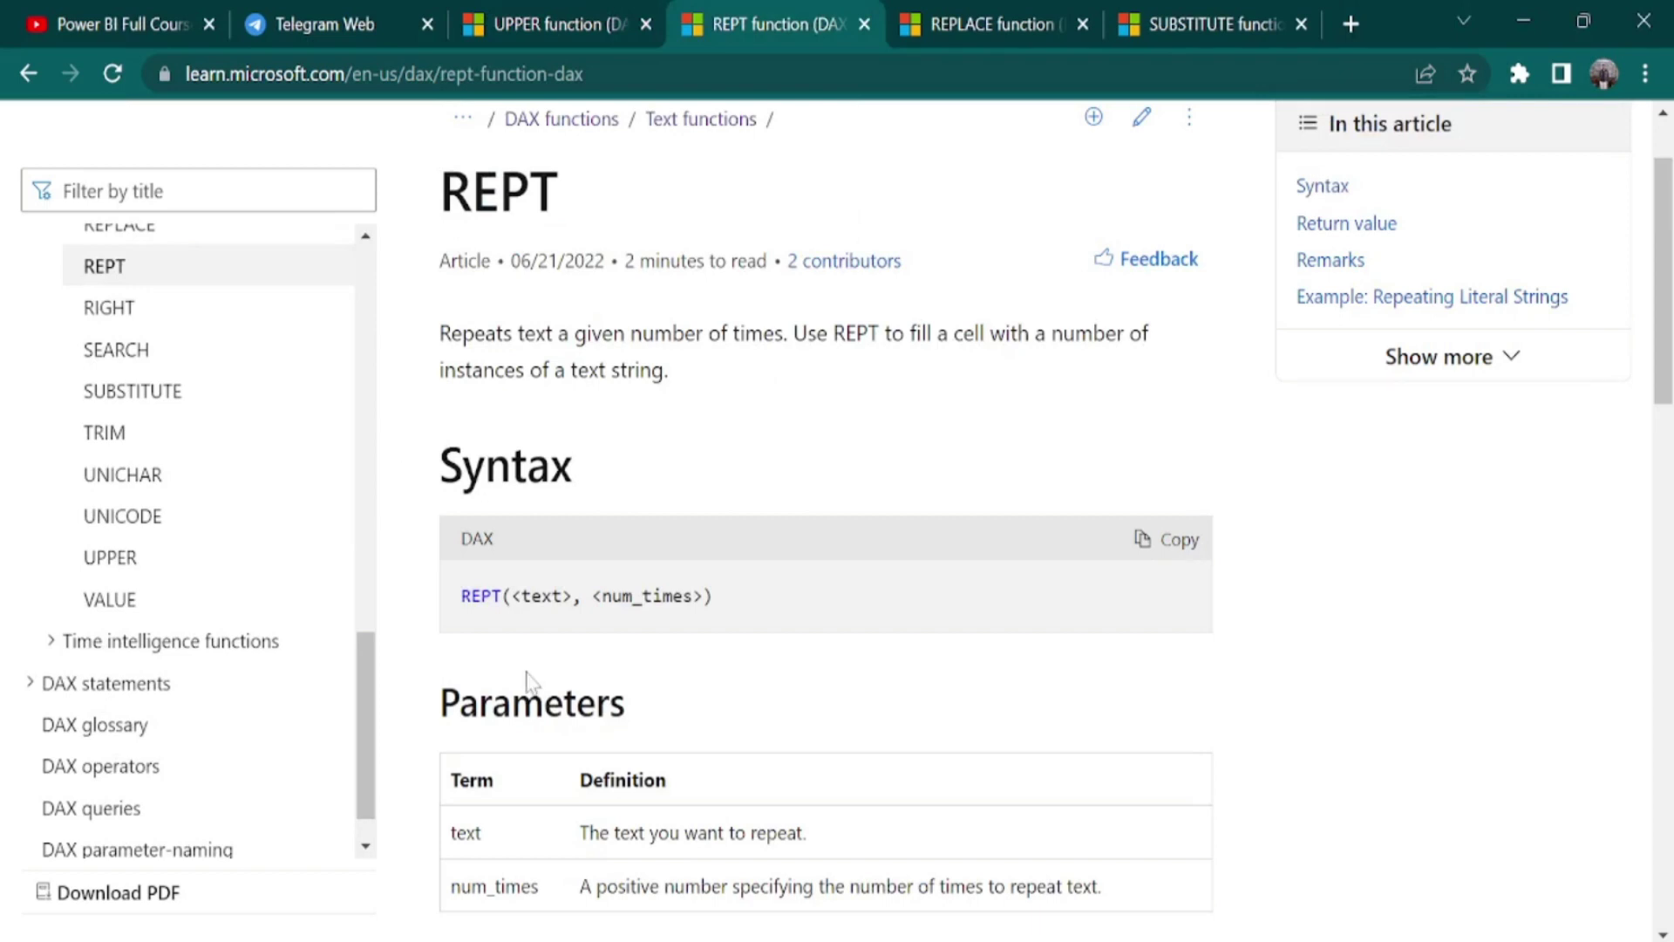
{"action": "left_click_drag", "start_coordinate": [460, 598], "coordinate": [750, 595]}
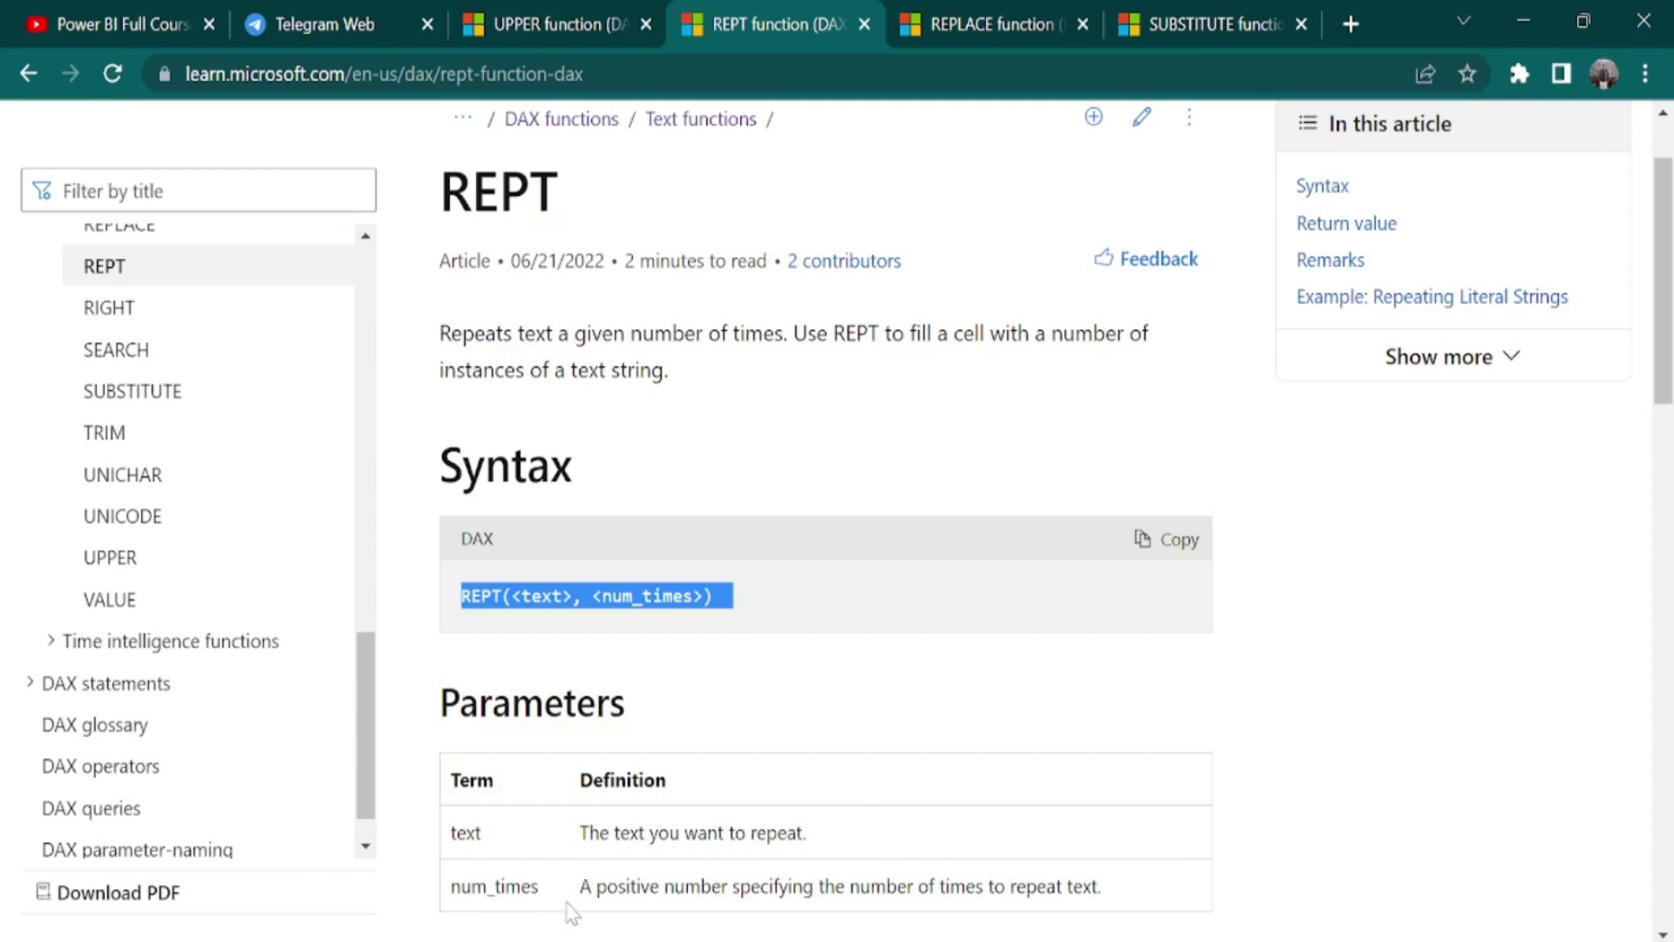
Switch back to Power BI Desktop and add another calculated column to the SALES table
{"action": "key", "text": "alt+Tab"}
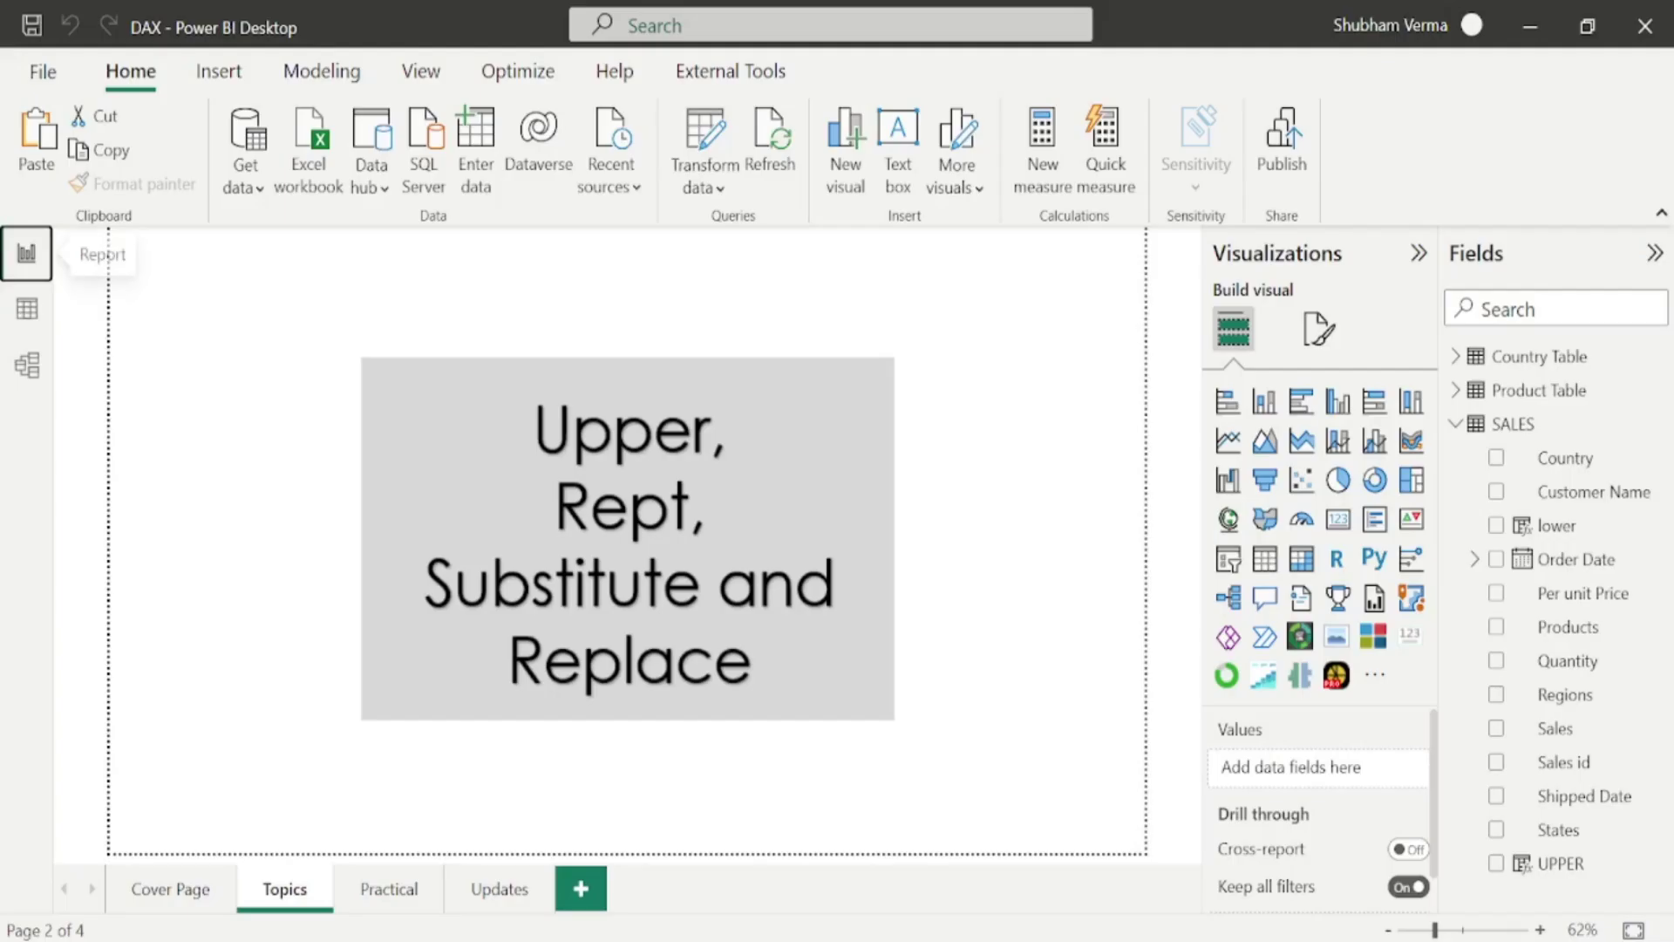
{"action": "left_click", "coordinate": [31, 315]}
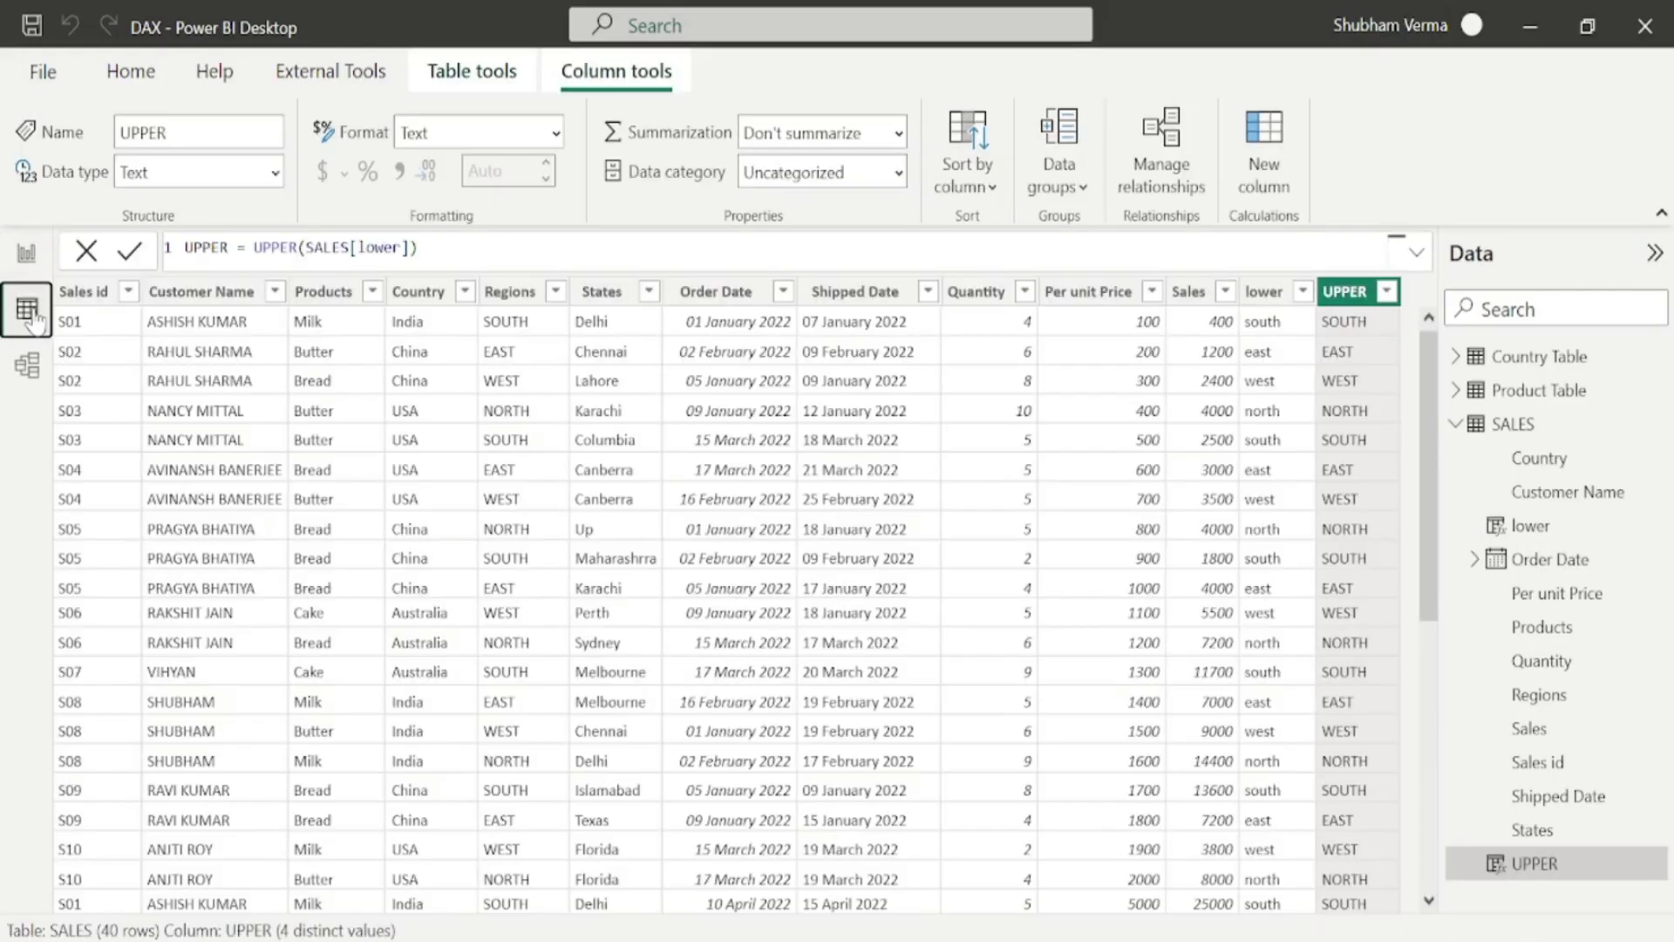
{"action": "left_click", "coordinate": [1265, 292]}
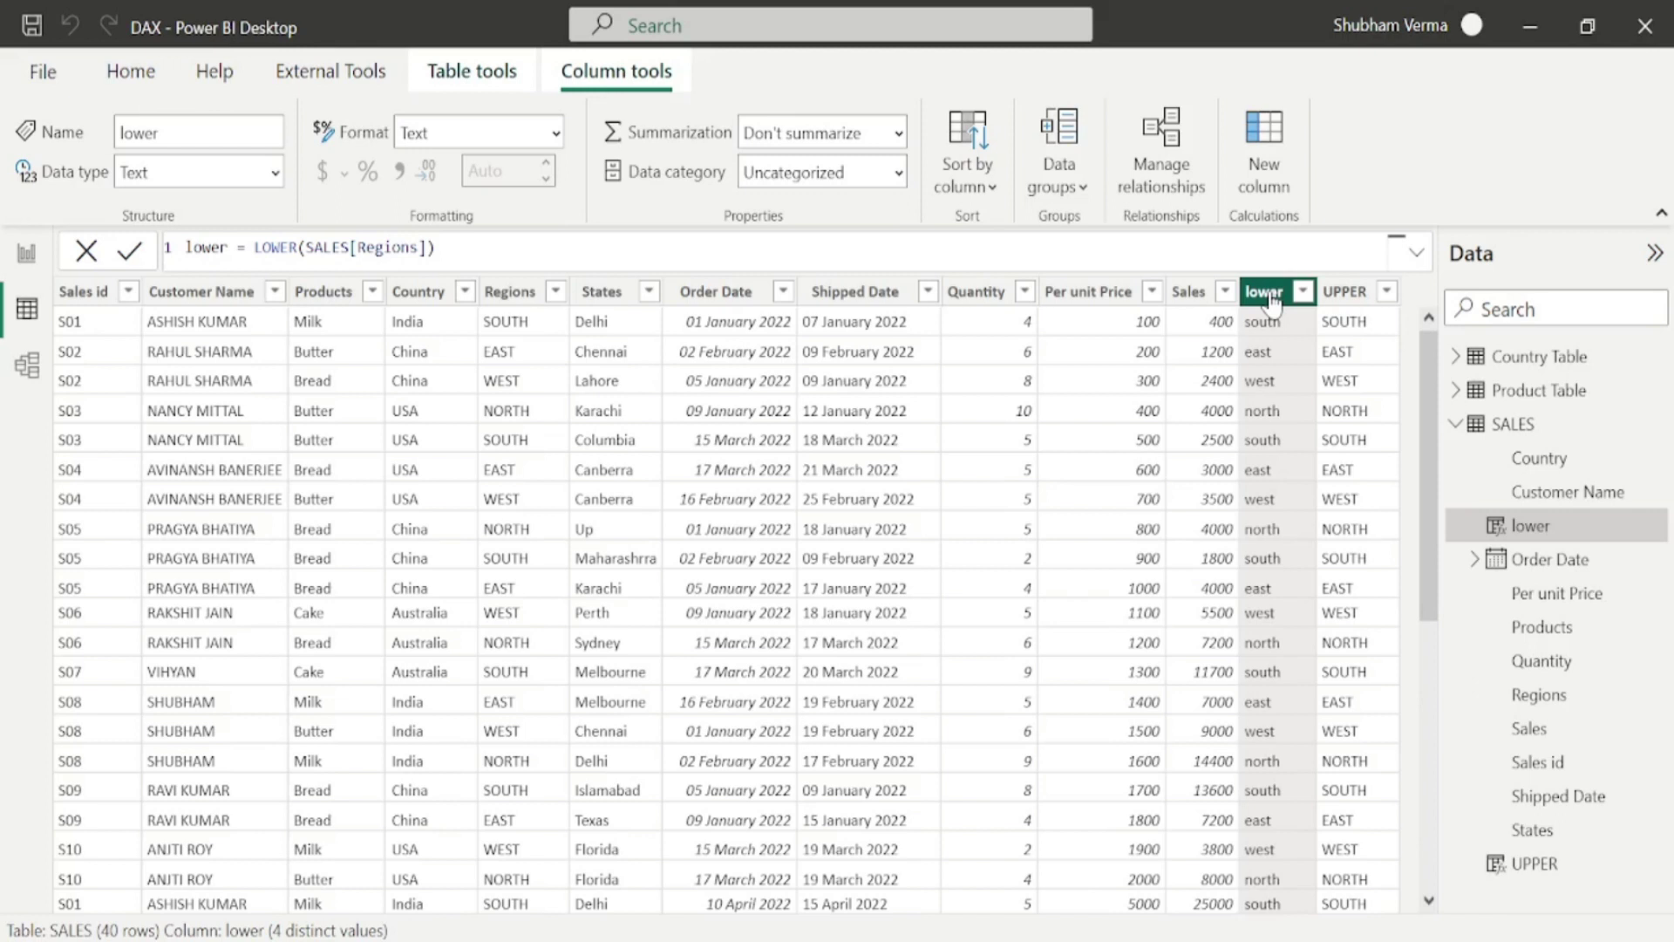
{"action": "left_click", "coordinate": [1282, 174]}
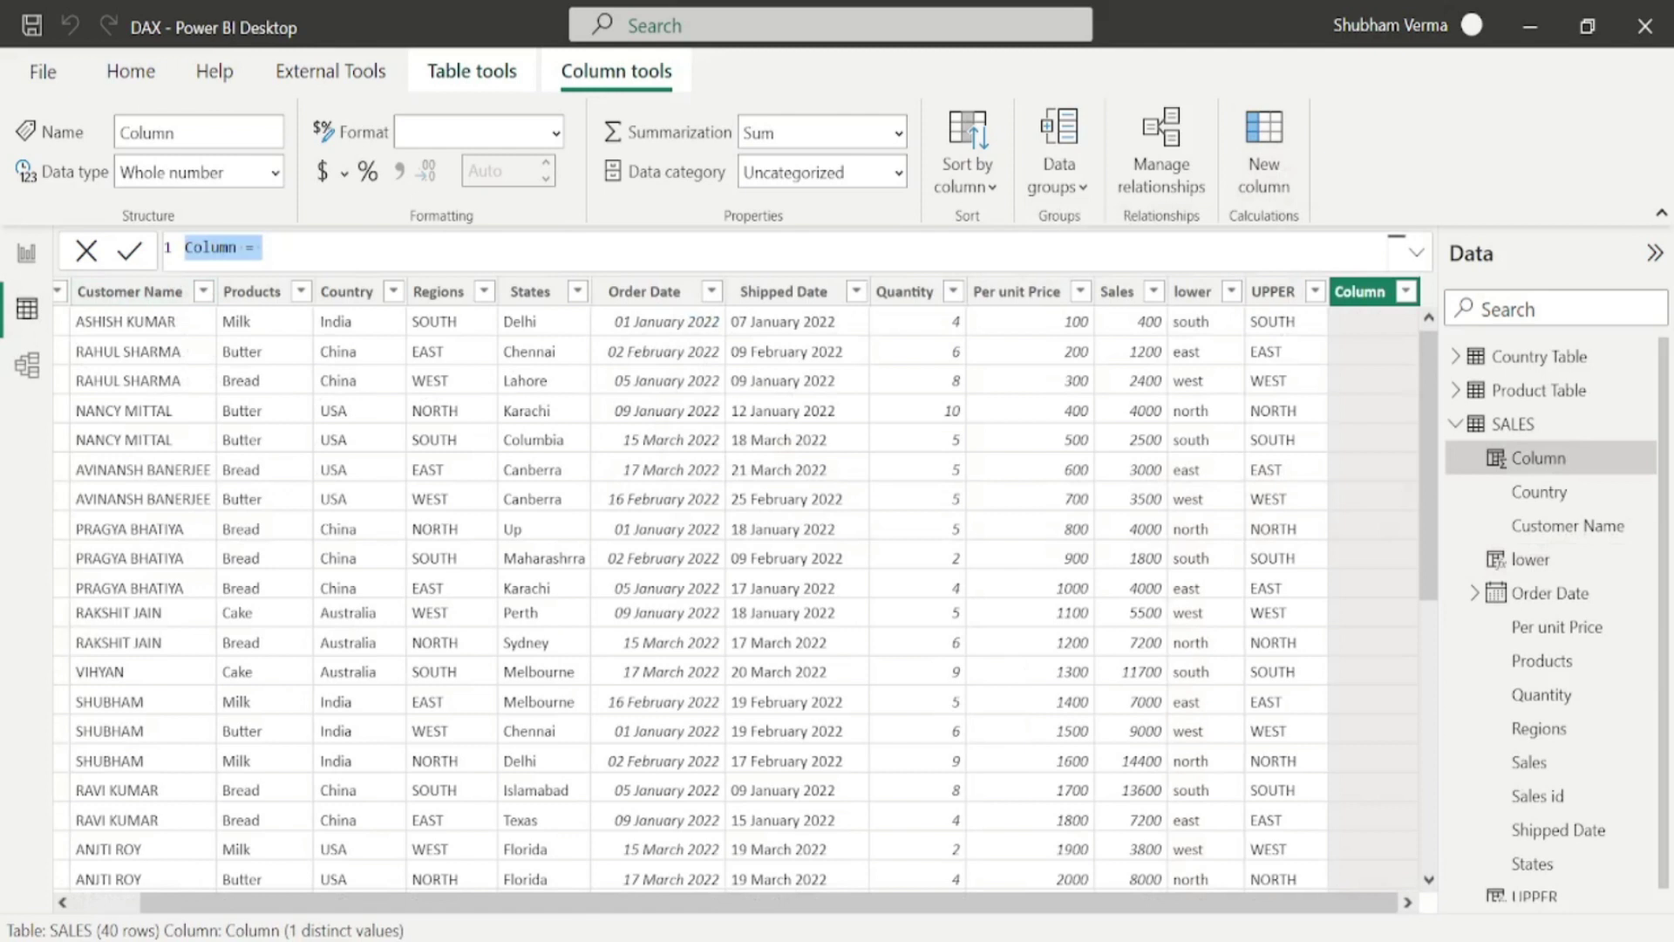
Define the new column as REPEAT = REPT(SALES[lower],2) and commit it
{"action": "type", "text": "REPEAT = REP"}
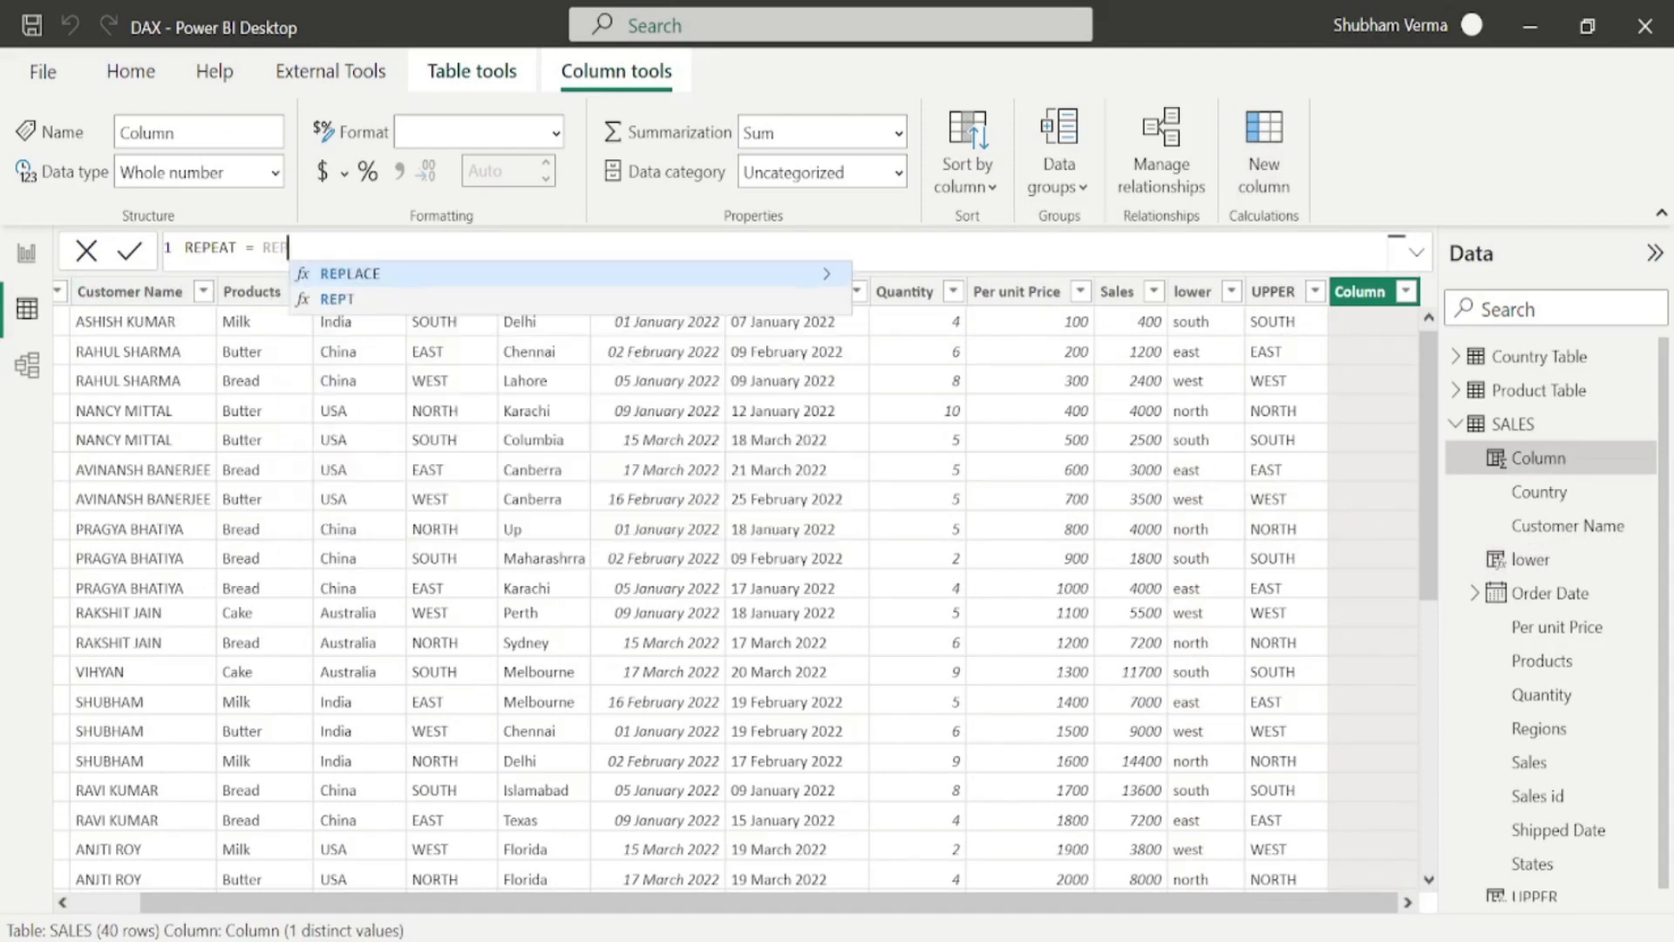
{"action": "key", "text": "Down"}
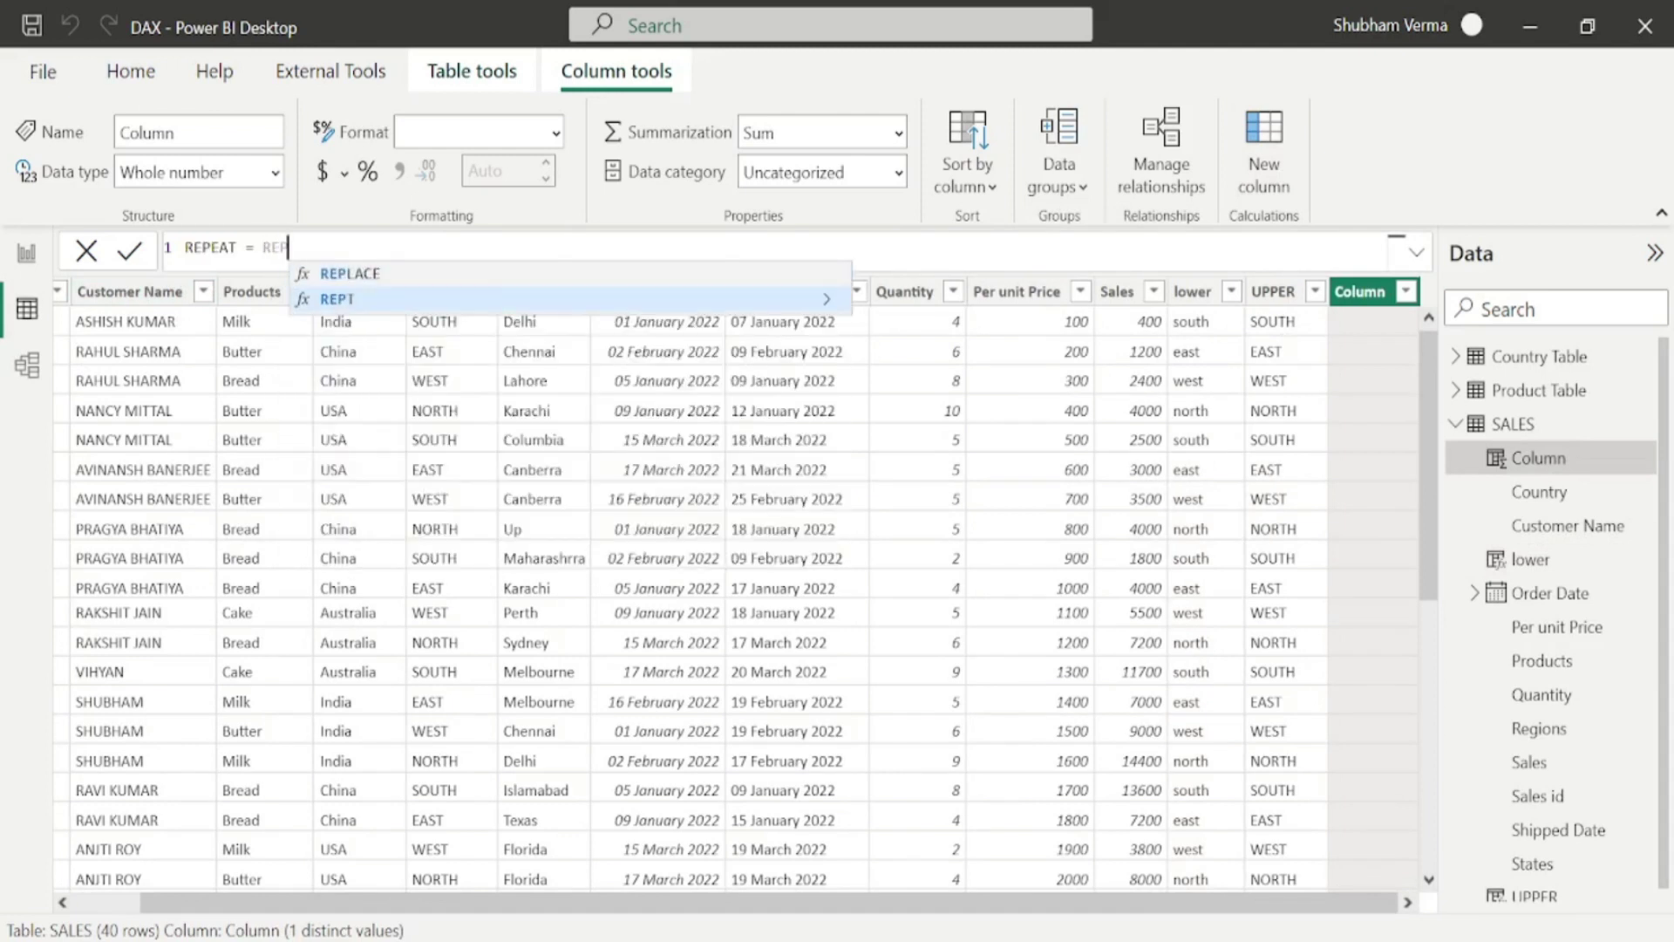
{"action": "key", "text": "Tab"}
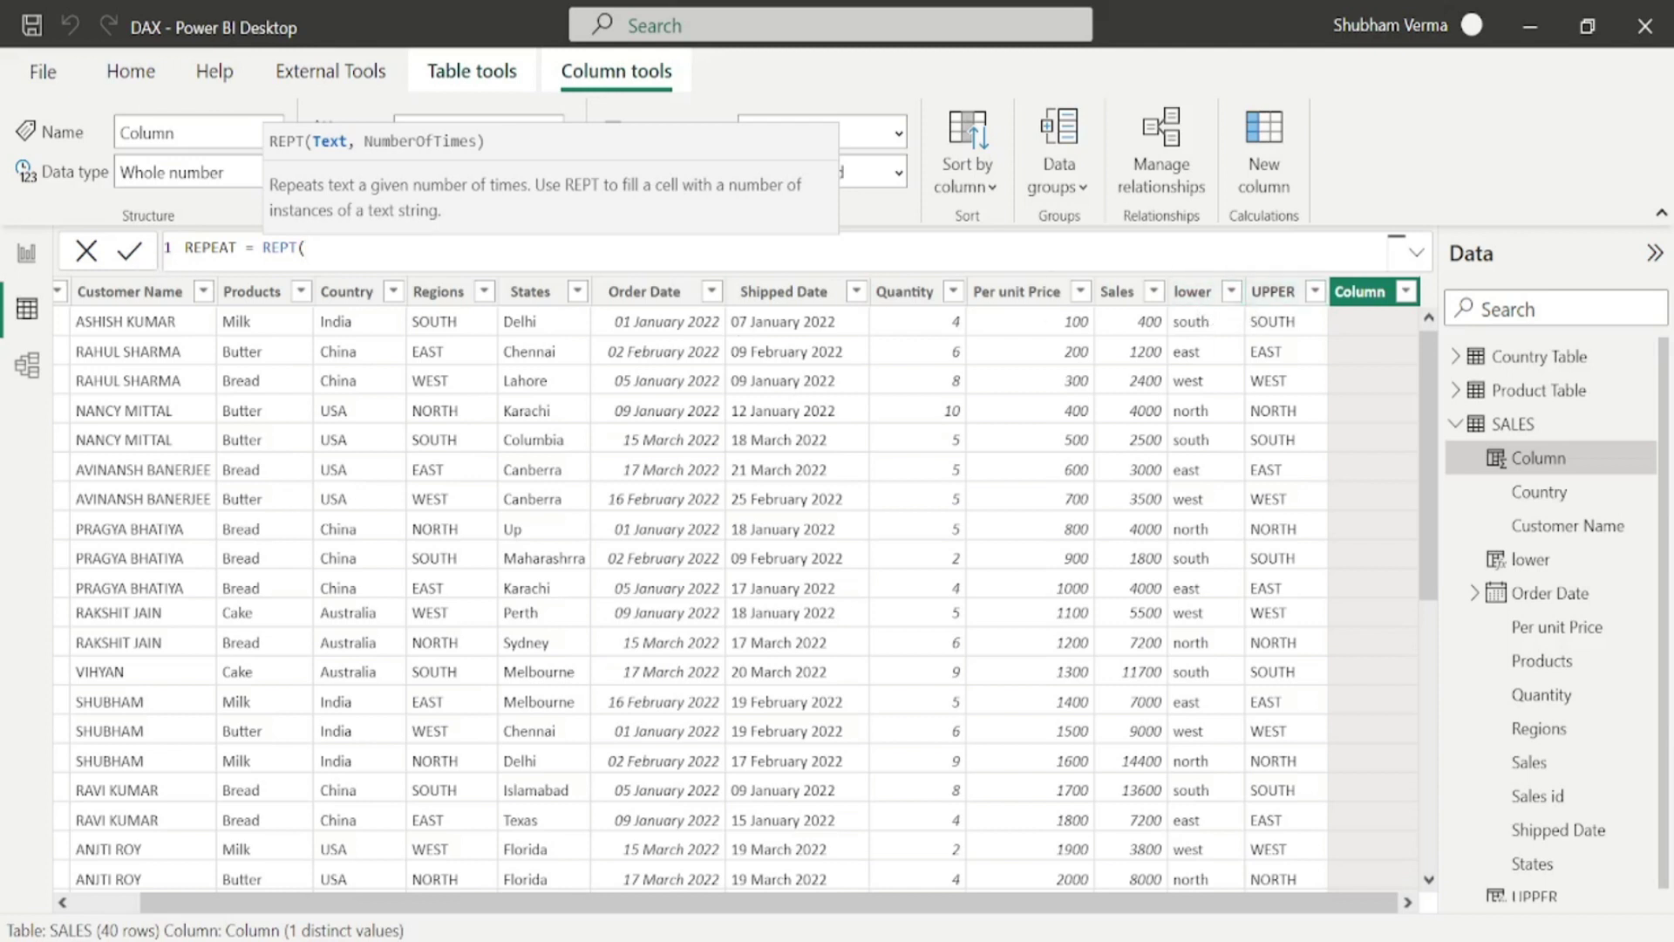
{"action": "type", "text": "LOWER"}
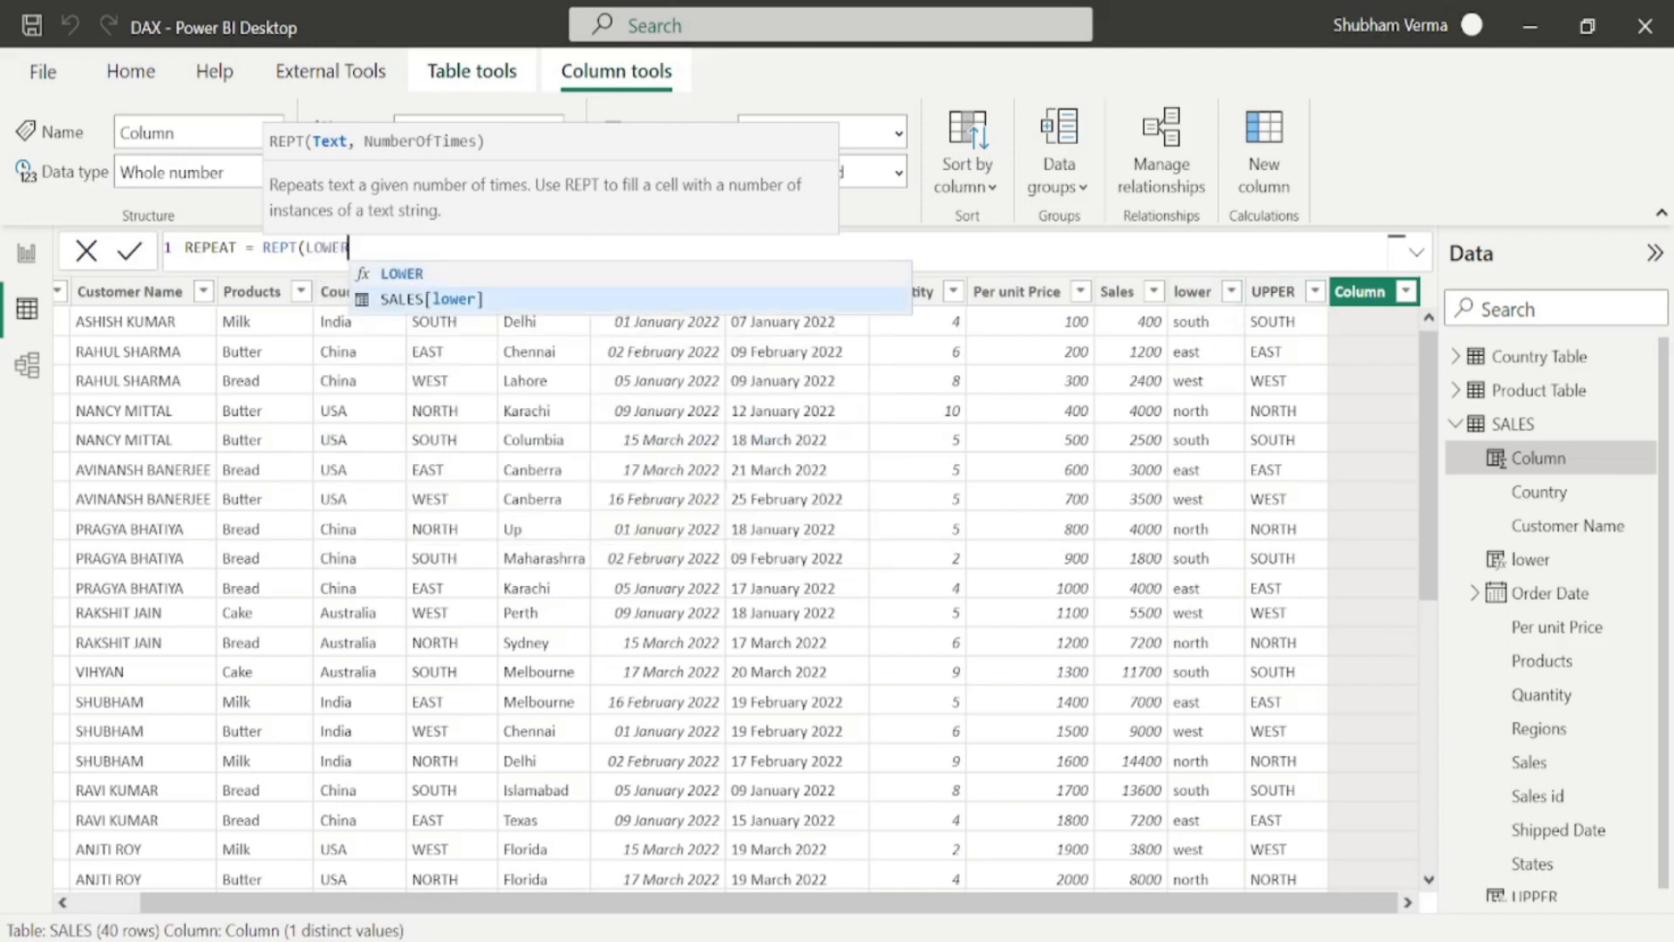
{"action": "key", "text": "Tab"}
{"action": "type", "text": ","}
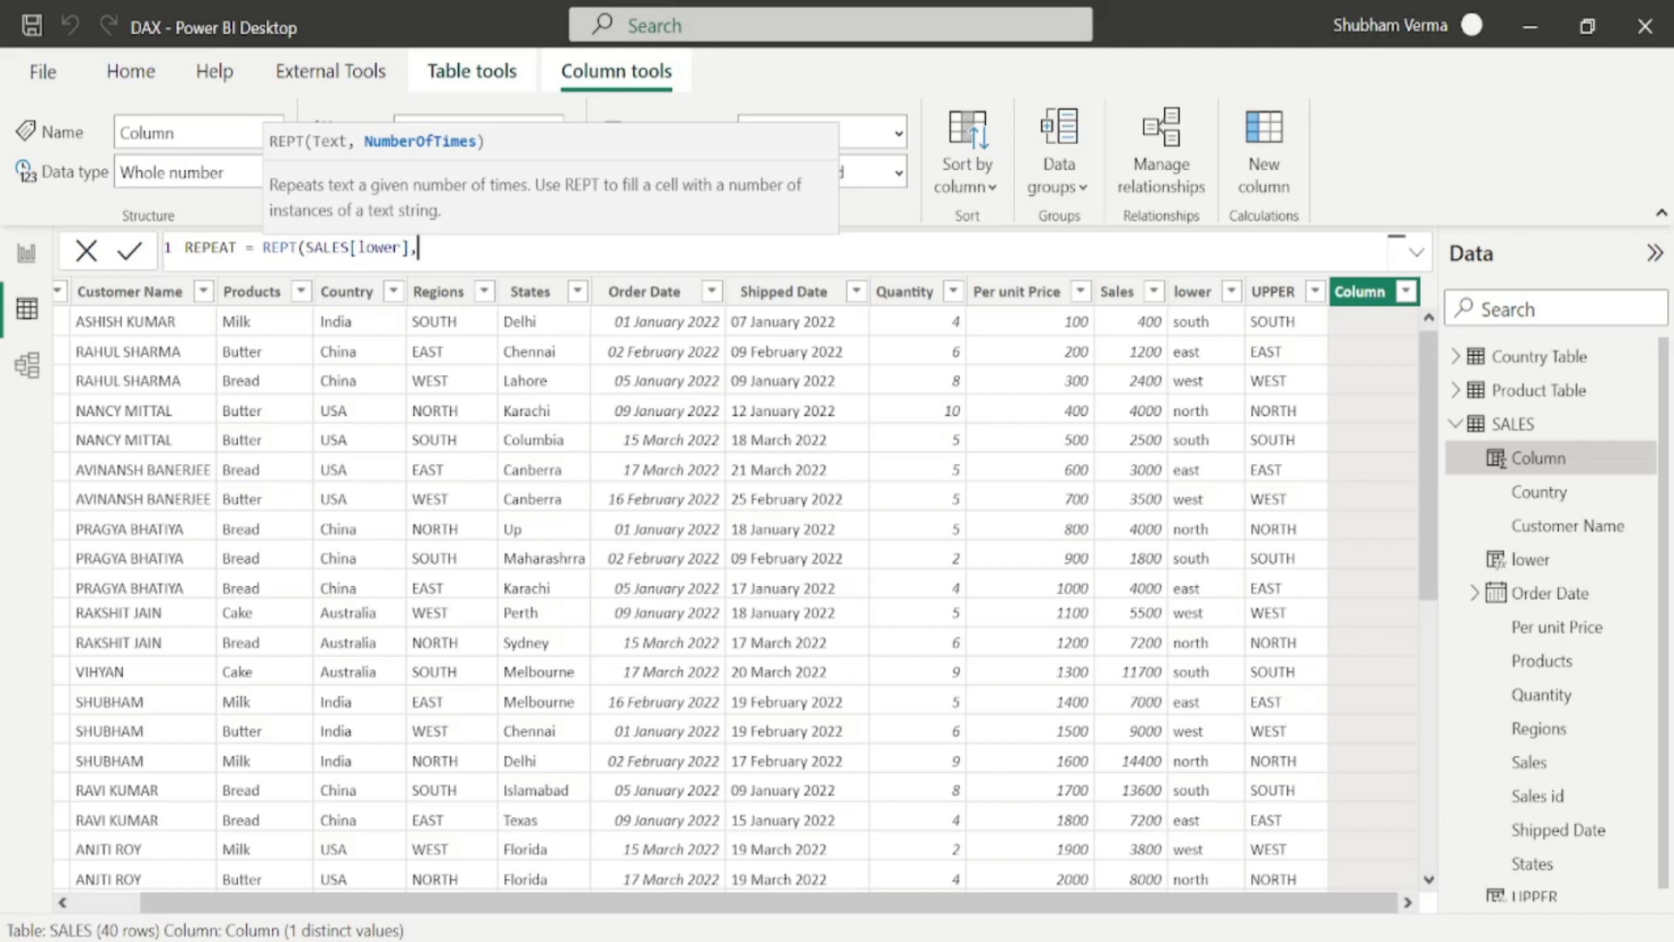
{"action": "type", "text": "2)"}
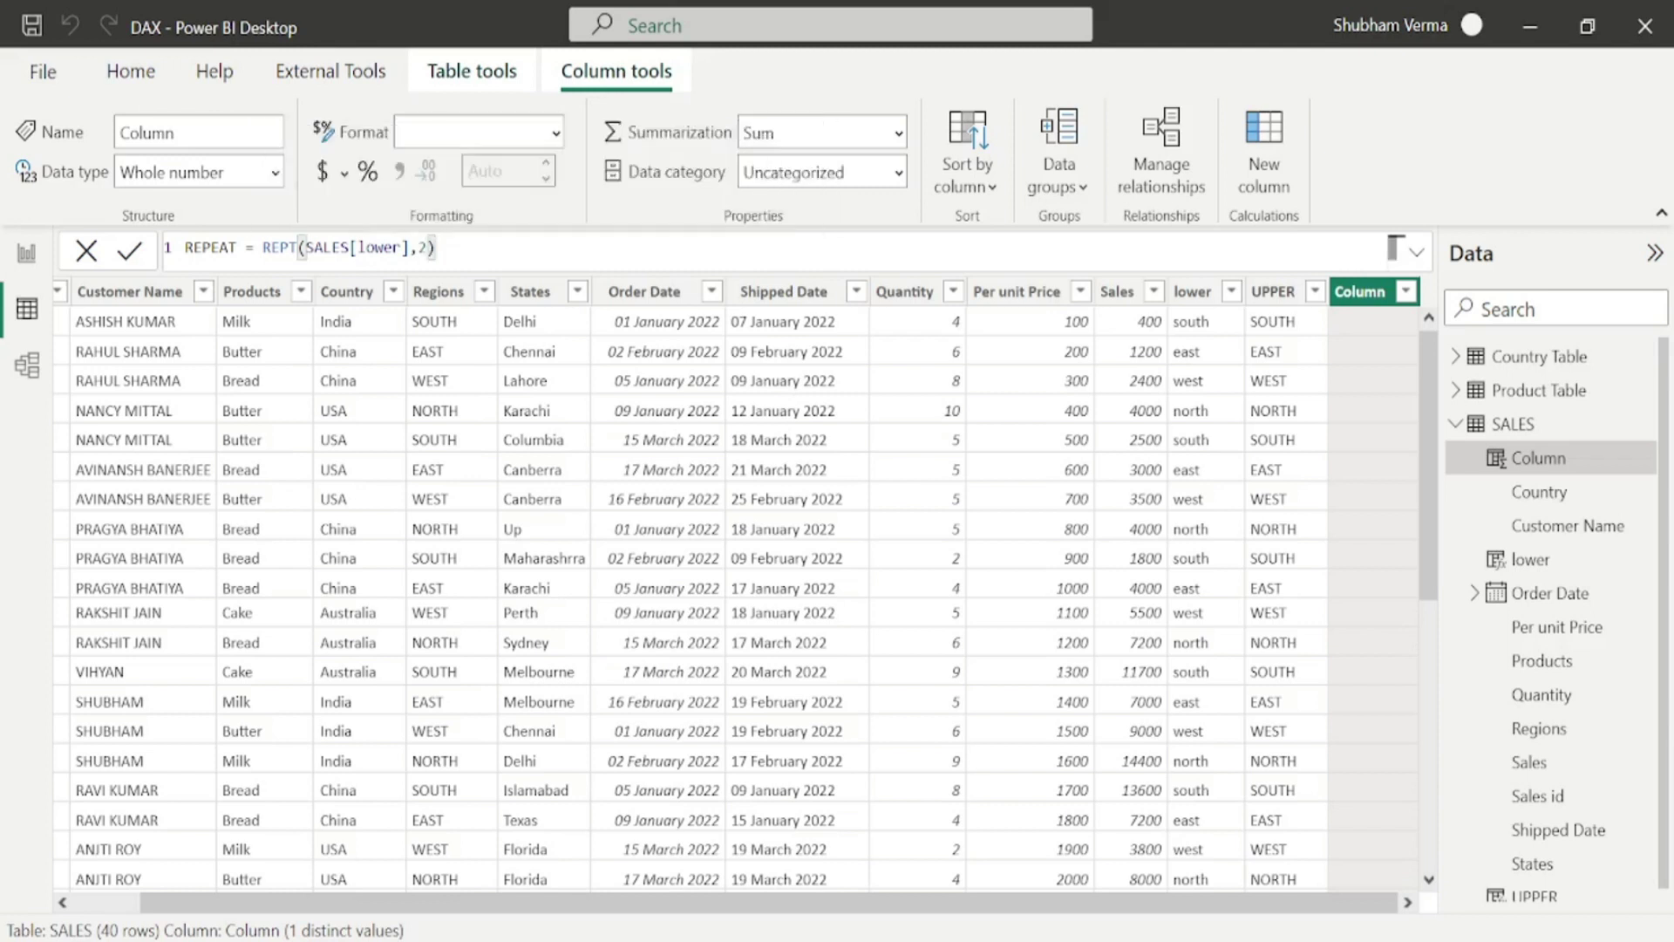
{"action": "key", "text": "Return"}
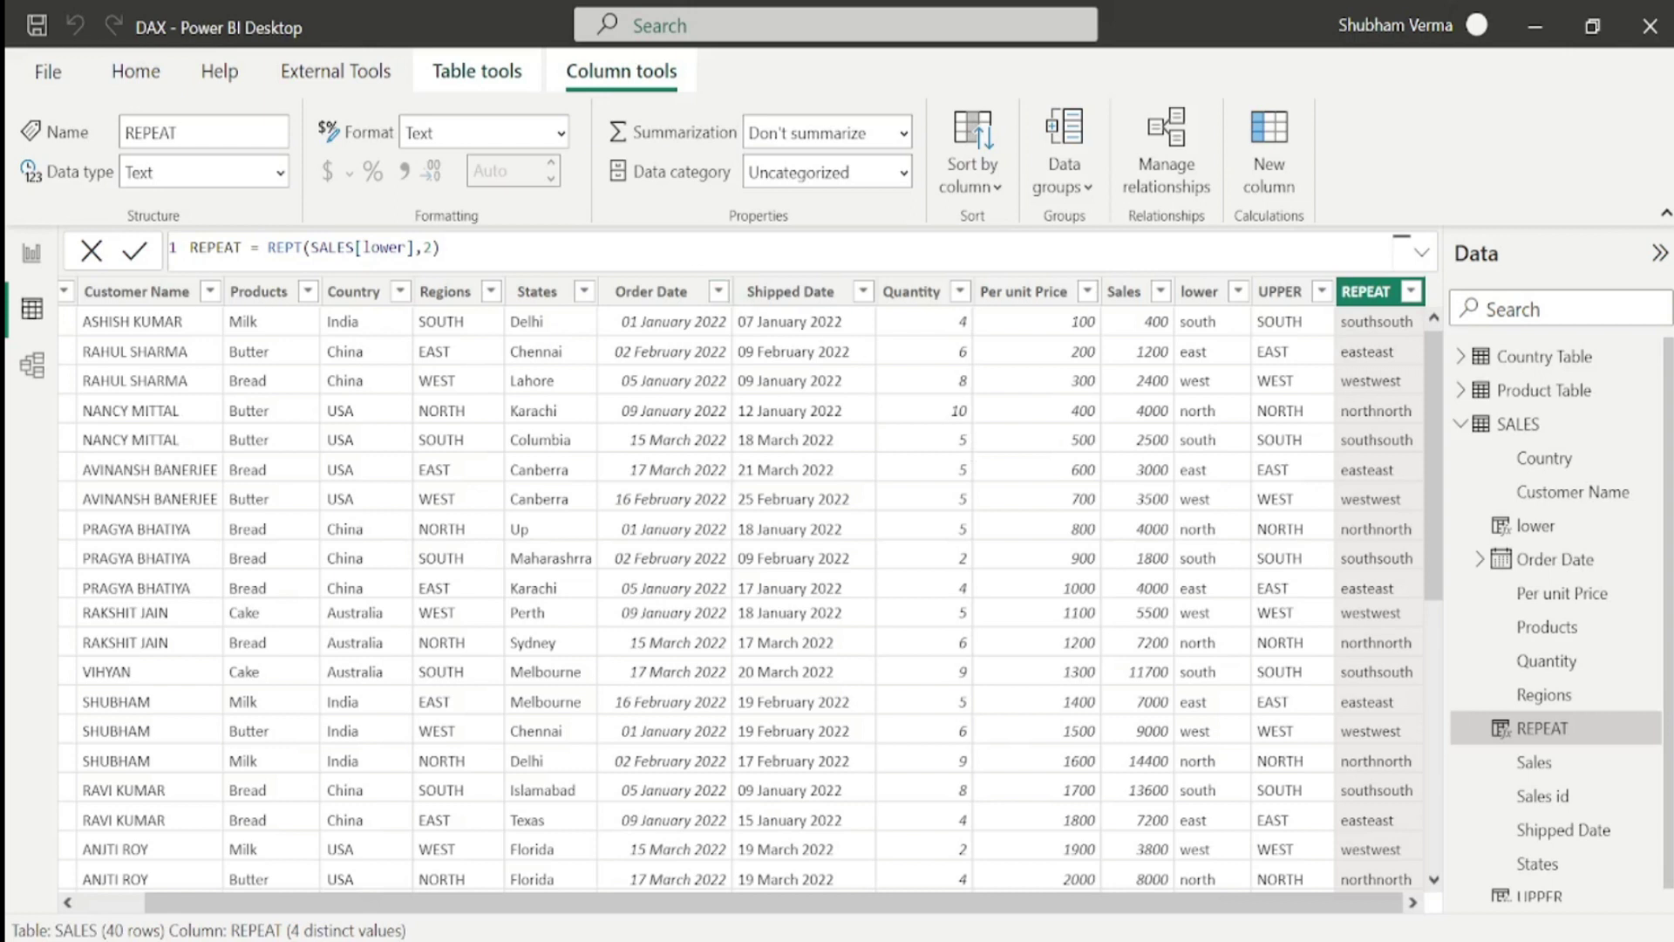
Append a hyphen to the repeated text, making the REPEAT formula REPT(SALES[lower]&"-",2)
{"action": "key", "text": "BackSpace"}
{"action": "left_click", "coordinate": [416, 248]}
{"action": "type", "text": "&\"-\""}
{"action": "key", "text": "End"}
{"action": "type", "text": ")"}
{"action": "key", "text": "Return"}
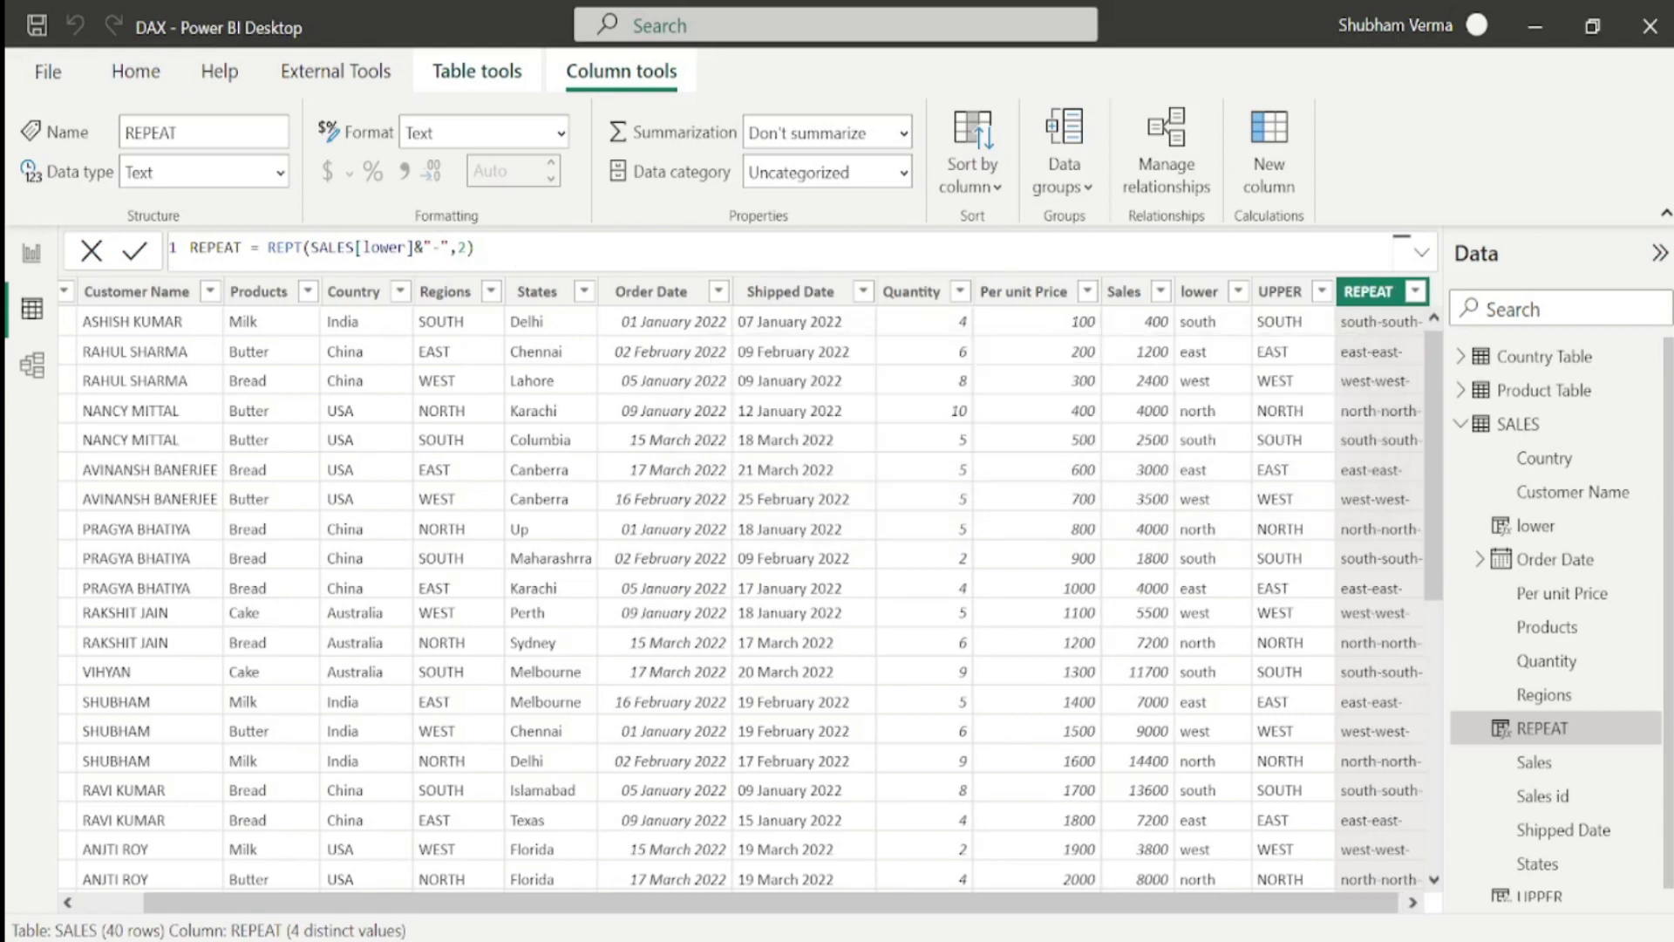
Set the number of repetitions in the REPEAT column's formula to 4
{"action": "scroll", "coordinate": [1068, 907], "scroll_direction": "right", "scroll_amount": 1}
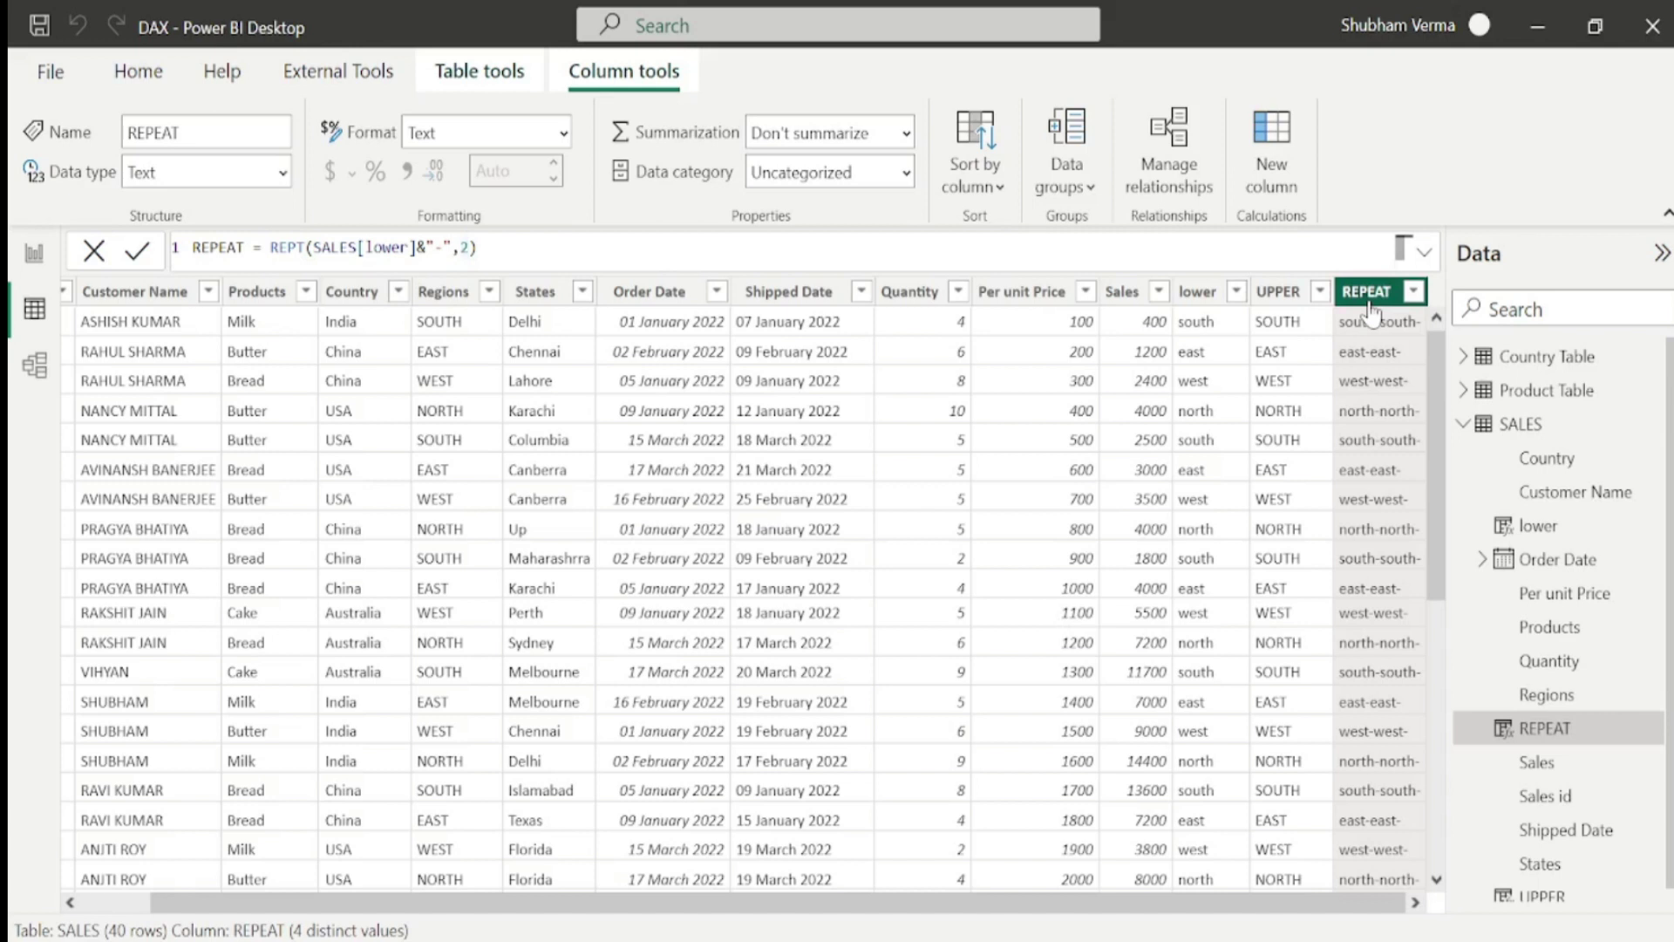
{"action": "left_click", "coordinate": [460, 247]}
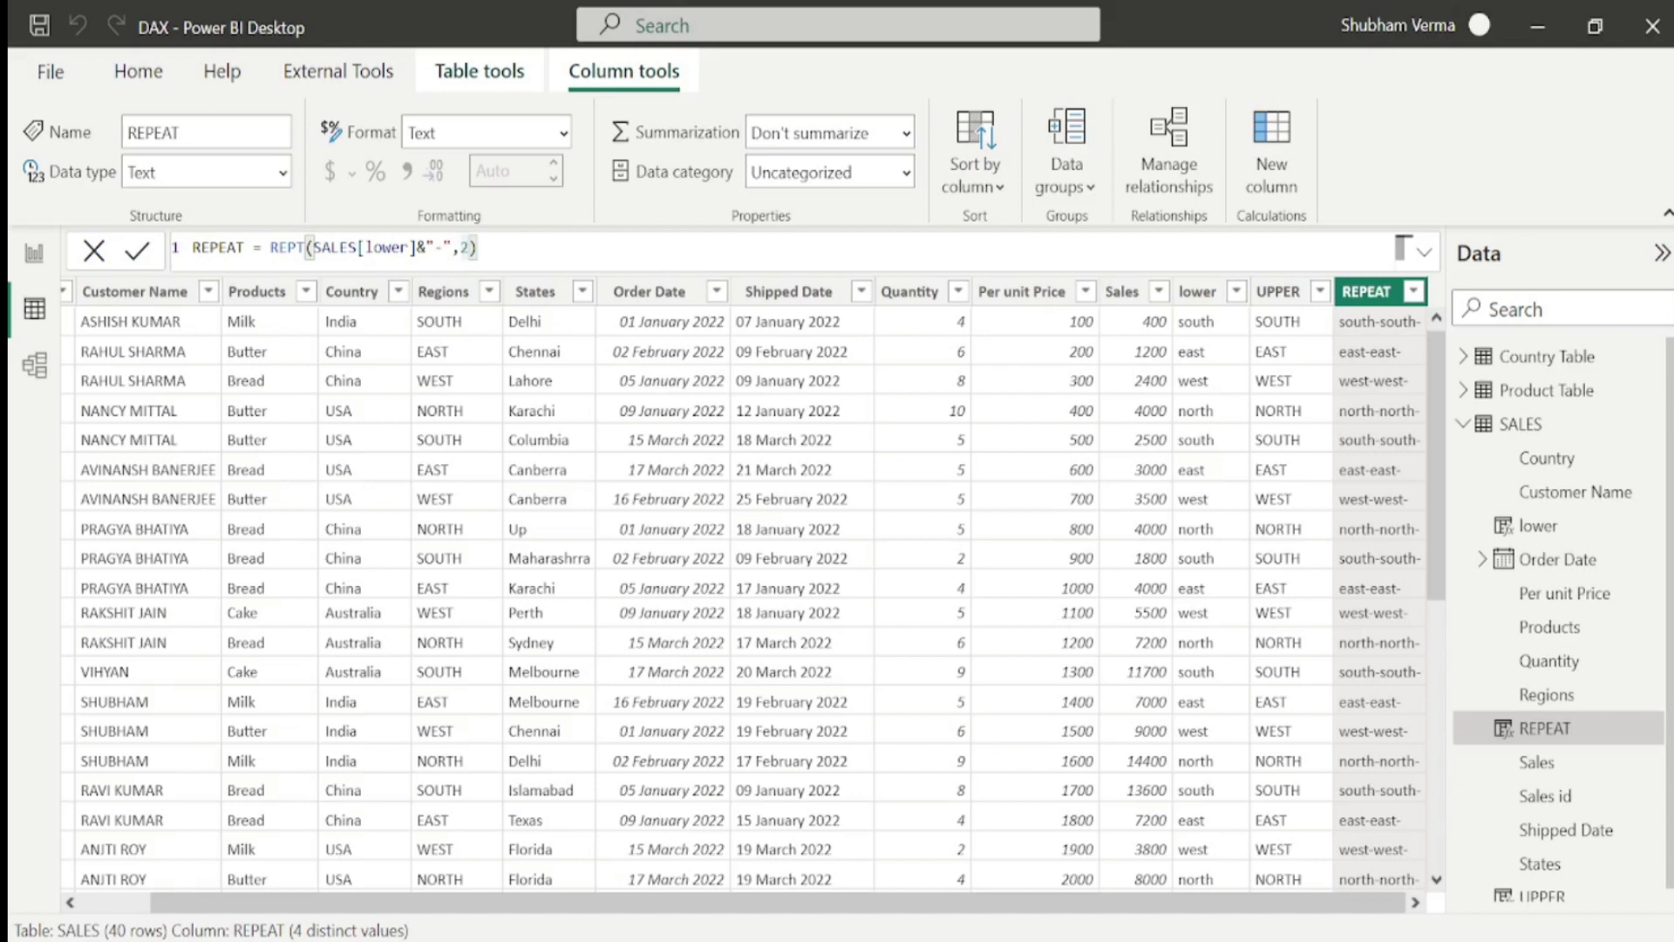
{"action": "key", "text": "Delete"}
{"action": "type", "text": "4"}
{"action": "key", "text": "Return"}
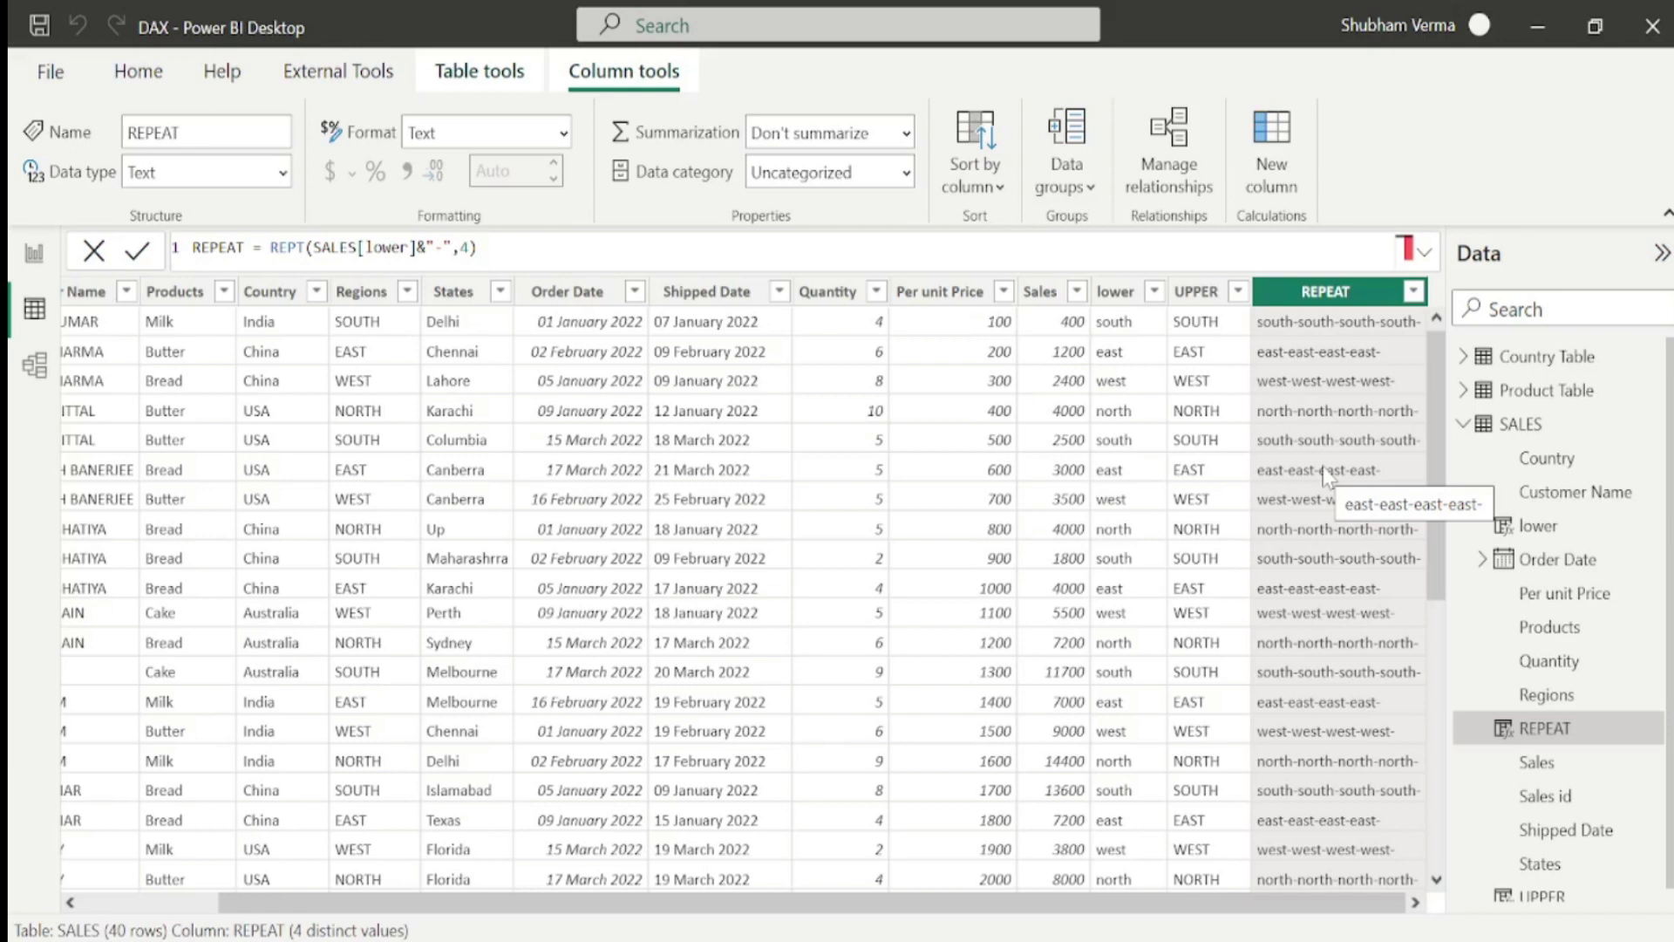
Return to the Topics report page, then switch to the browser and view the REPLACE function documentation
{"action": "left_click", "coordinate": [35, 254]}
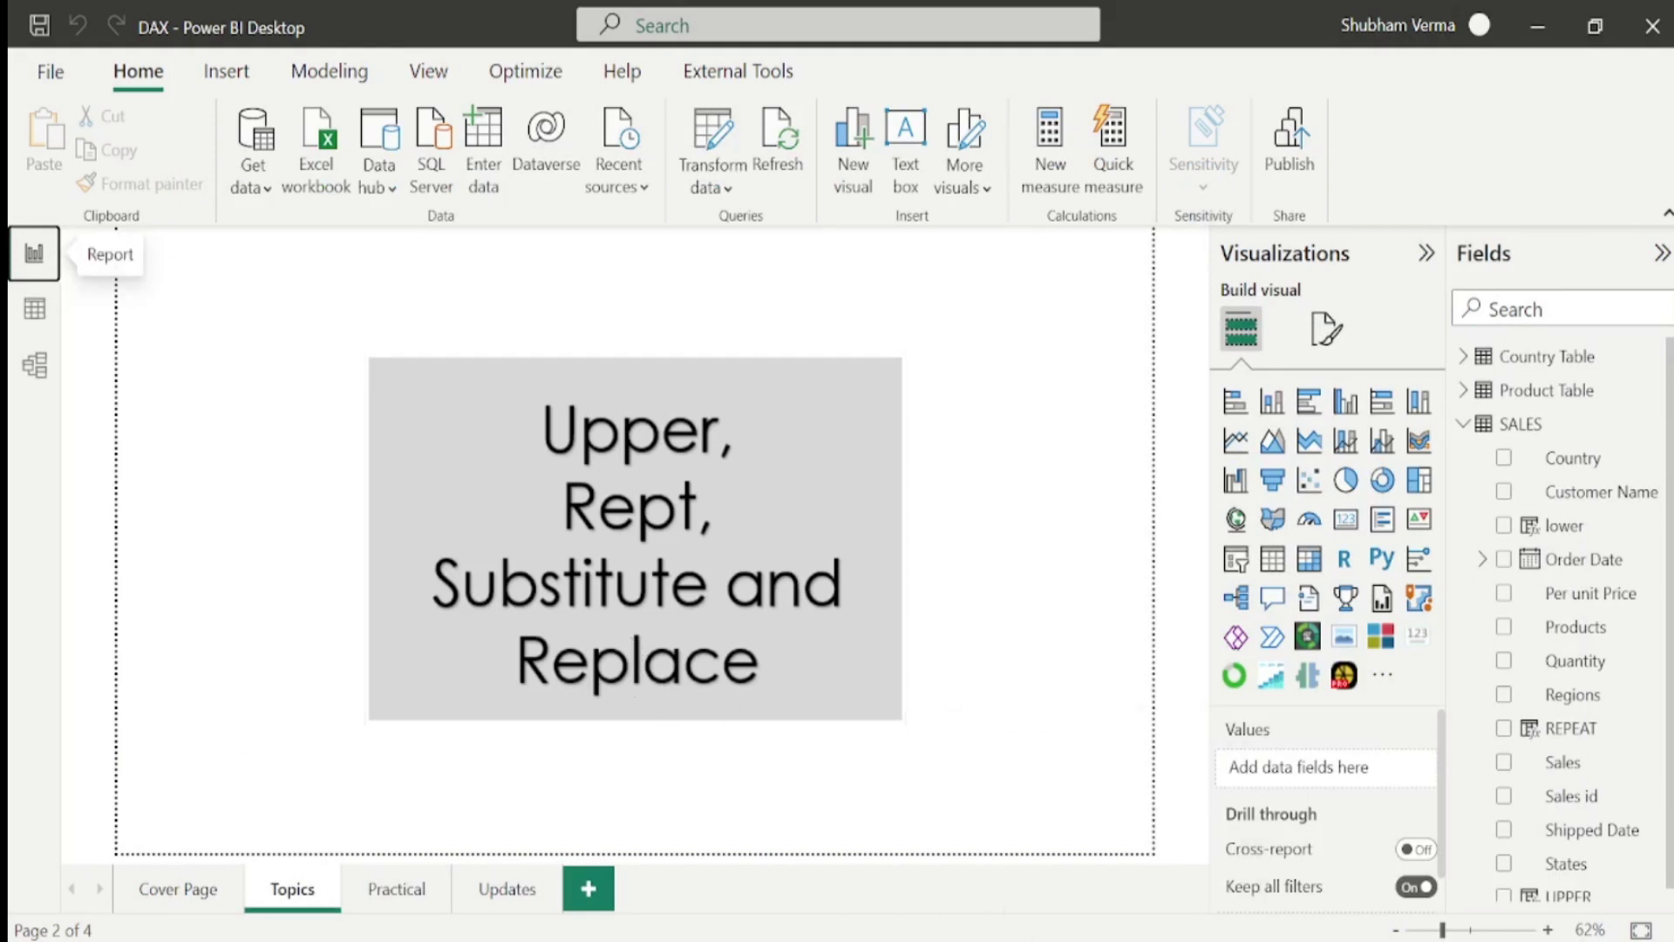
{"action": "key", "text": "alt+Tab"}
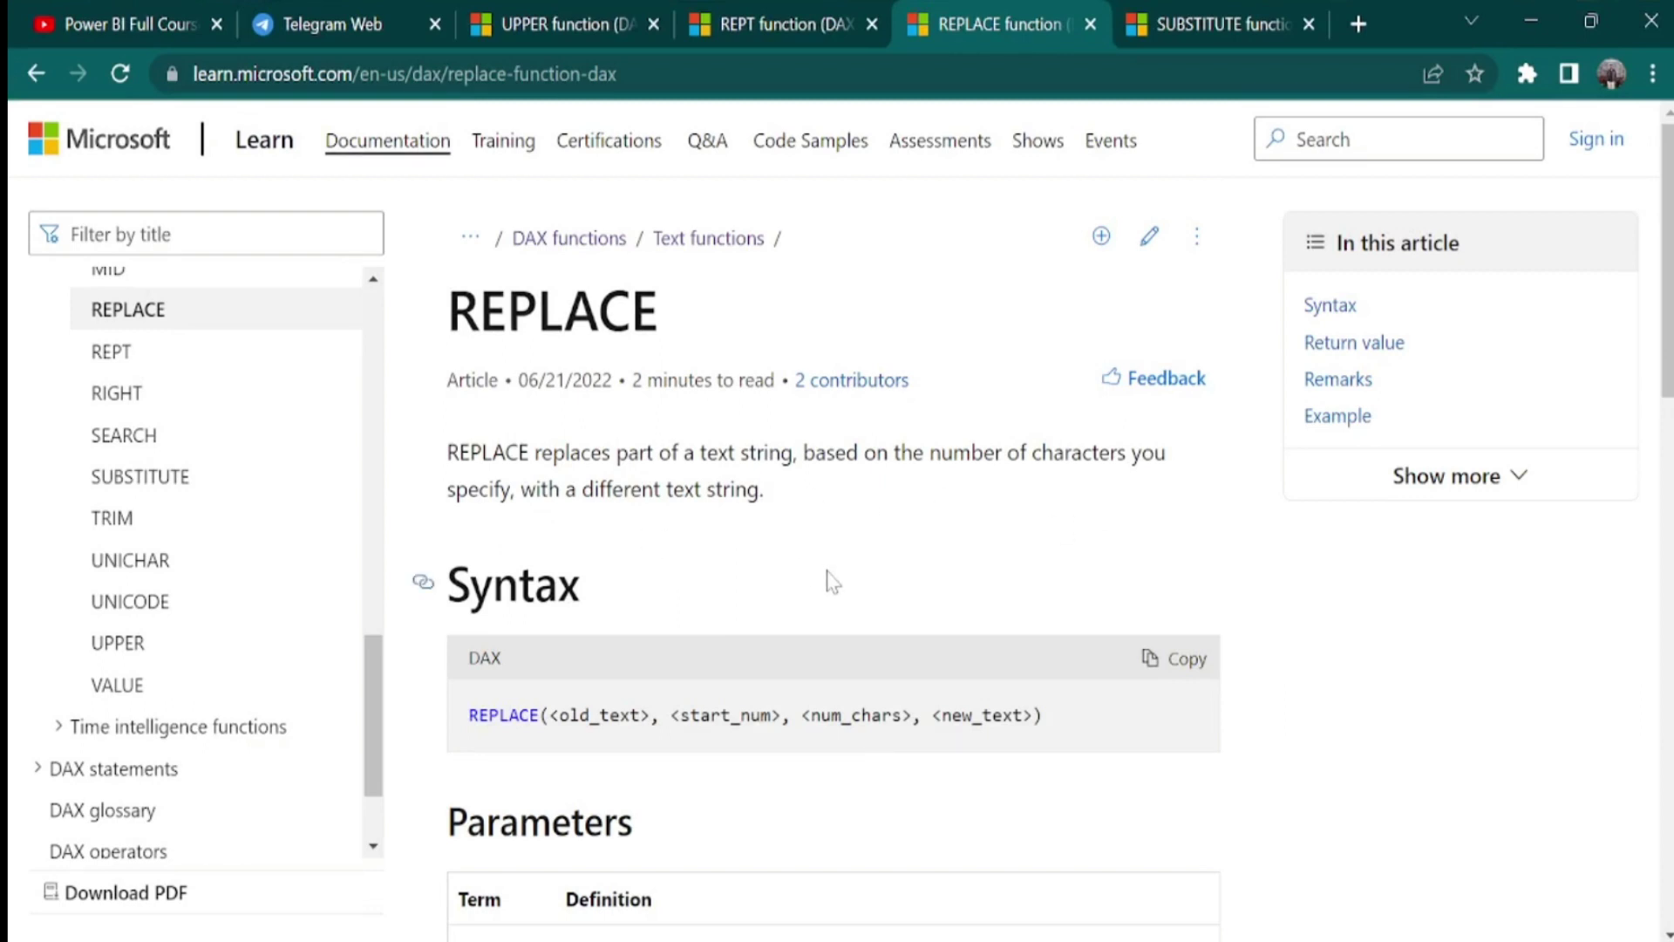
Read the REPLACE function's parameters in its documentation, switch to Power BI Desktop and select the Sales id column of the SALES table
{"action": "scroll", "coordinate": [1666, 262], "scroll_direction": "down", "scroll_amount": 5}
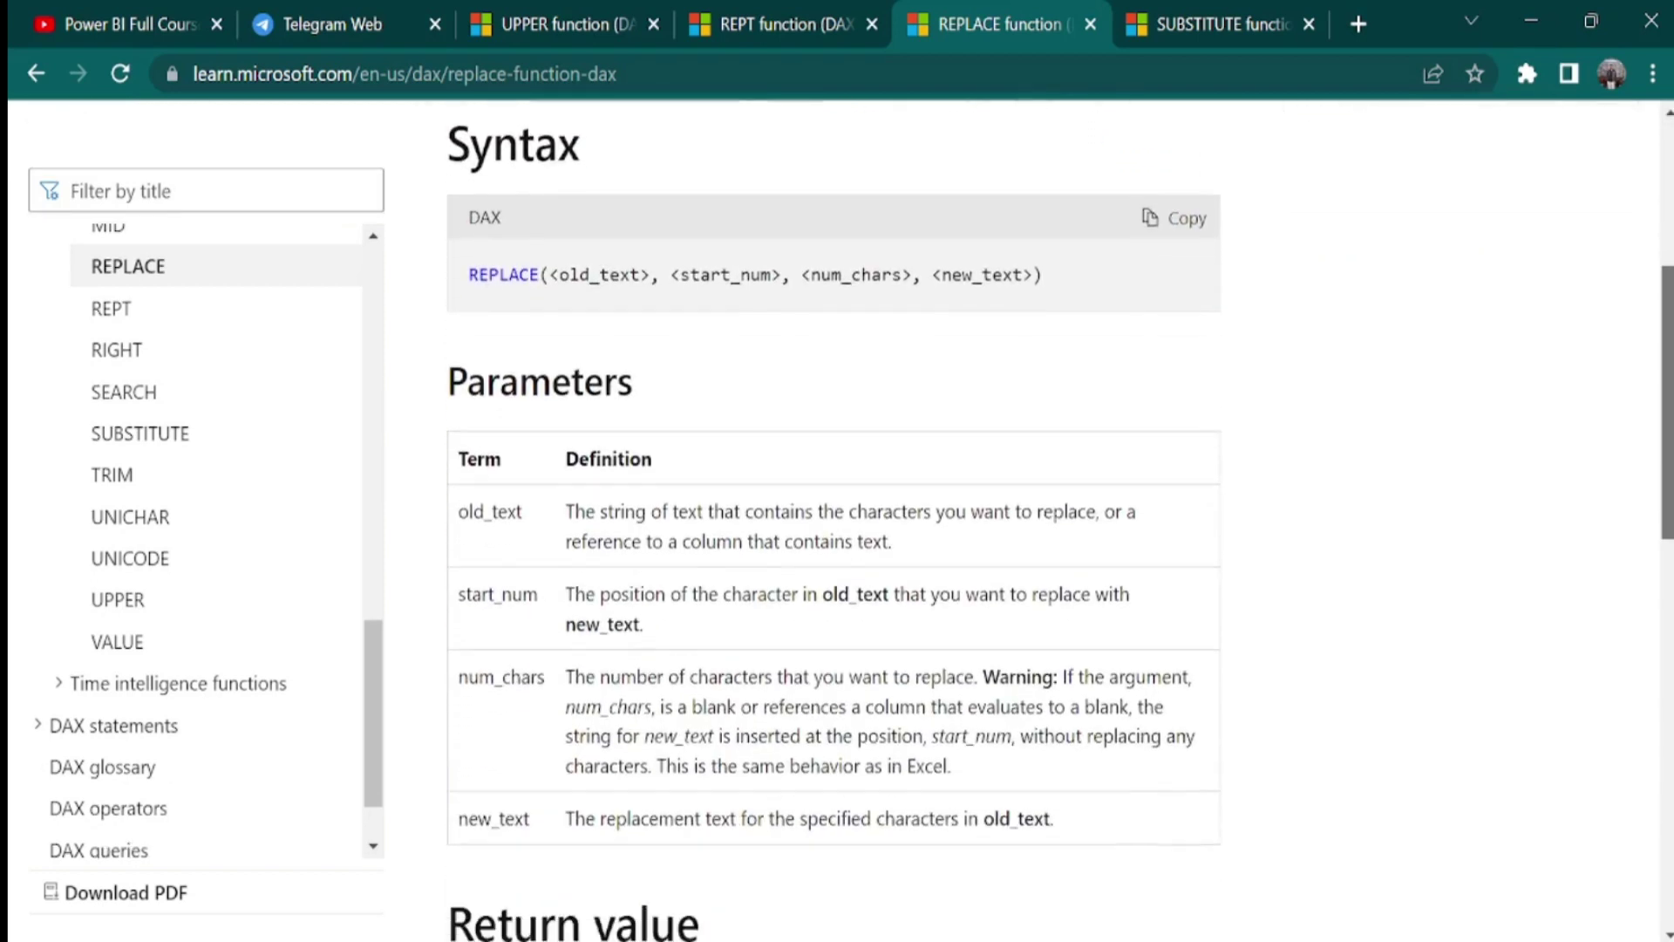
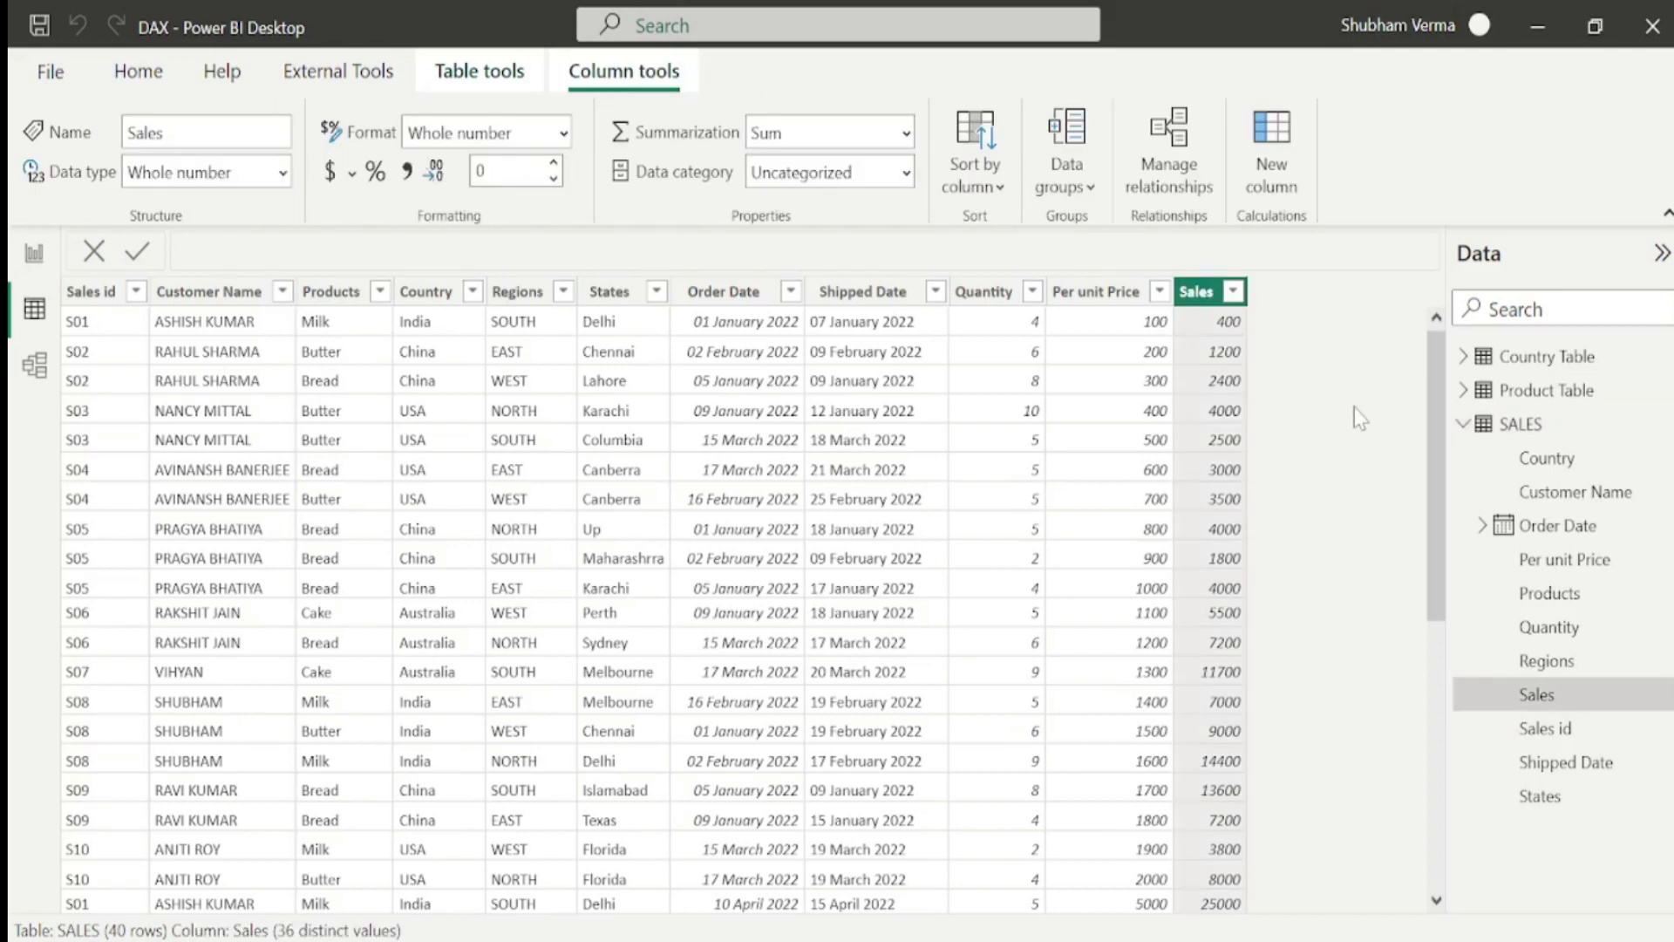
{"action": "left_click", "coordinate": [94, 294]}
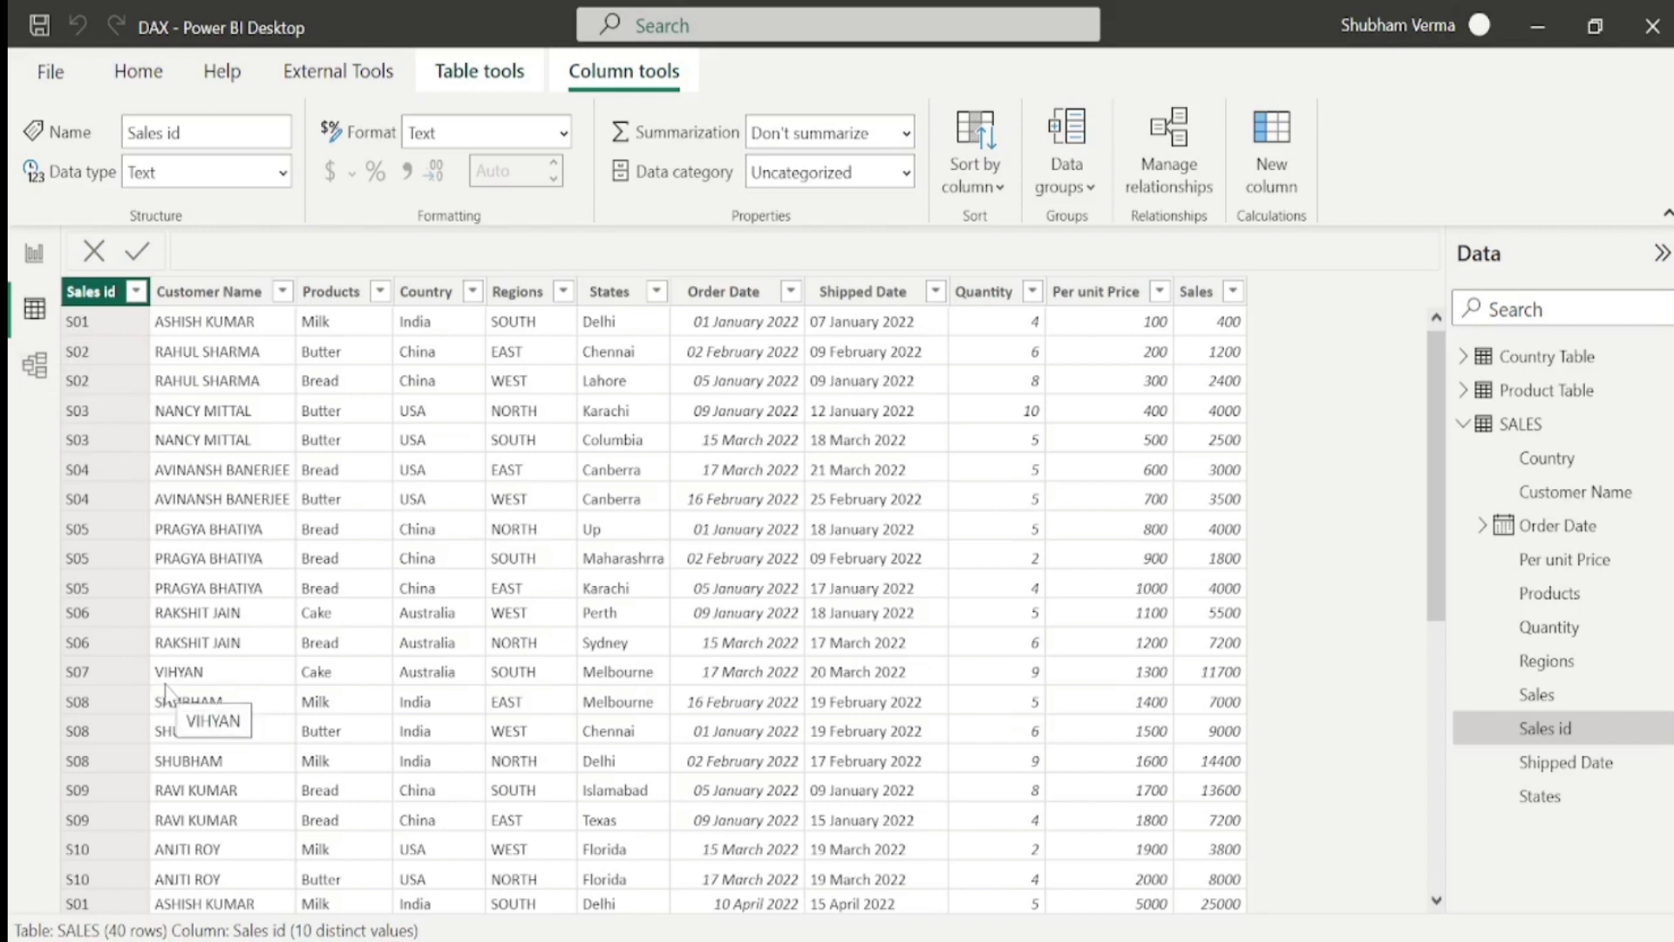
Add a new calculated column to the SALES table and name it REPLACE in the formula
{"action": "left_click", "coordinate": [1262, 188]}
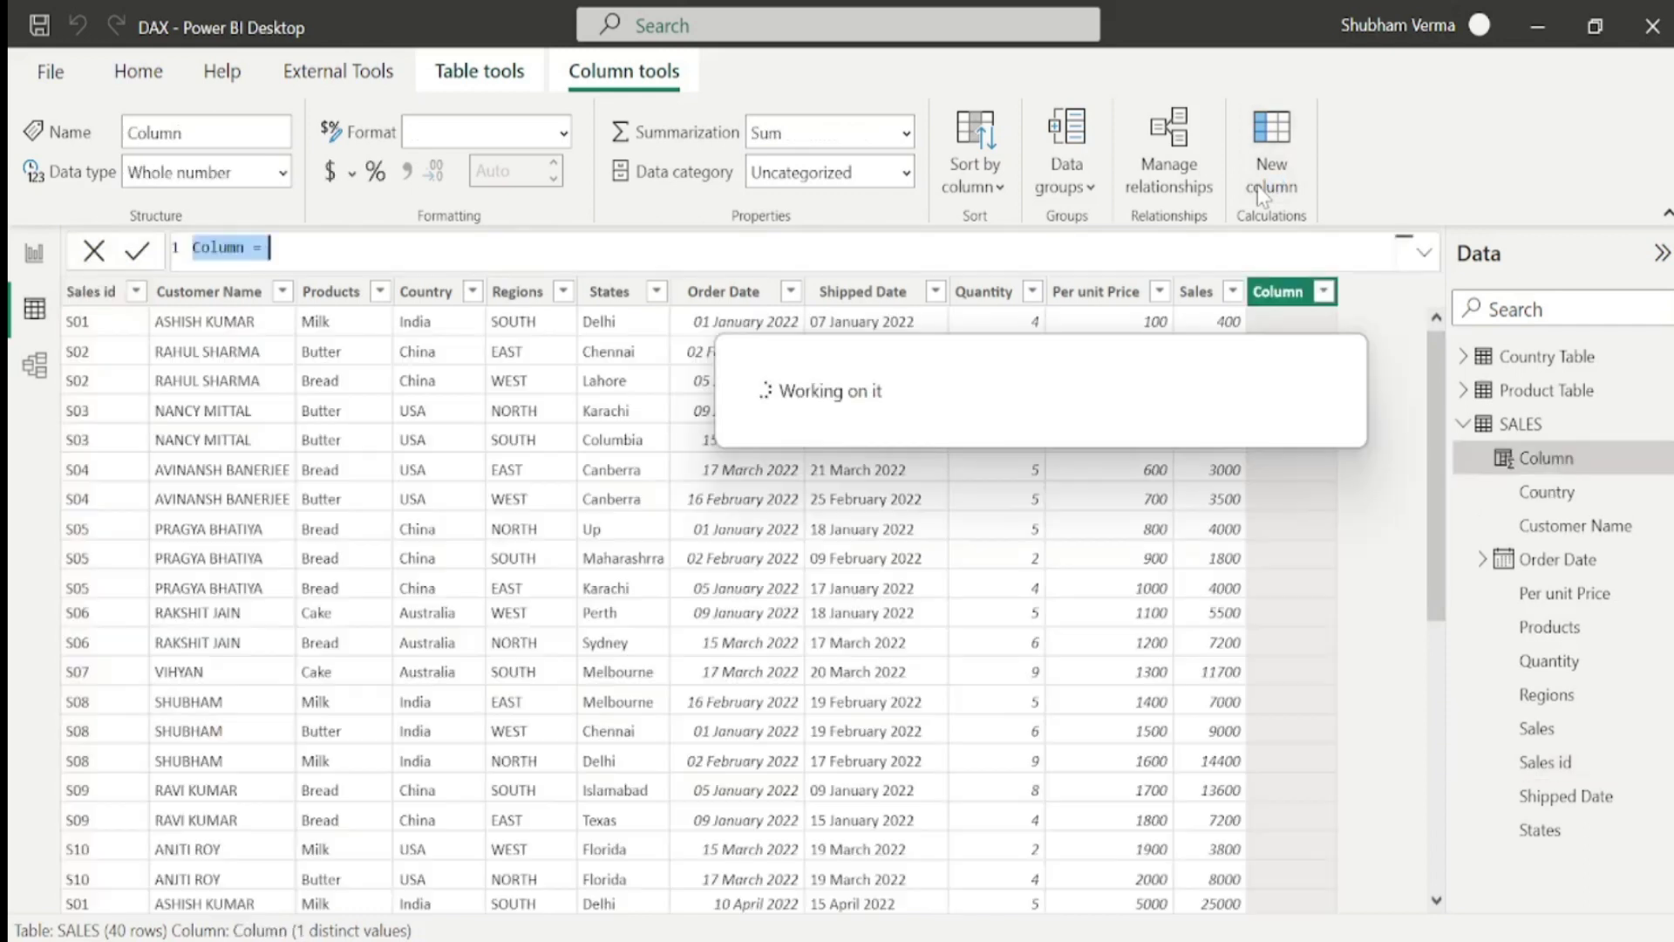
{"action": "key", "text": "Right"}
{"action": "key", "text": "BackSpace"}
{"action": "key", "text": "BackSpace"}
{"action": "key", "text": "BackSpace"}
{"action": "key", "text": "BackSpace"}
{"action": "key", "text": "BackSpace"}
{"action": "key", "text": "BackSpace"}
{"action": "type", "text": "REPLACE"}
{"action": "key", "text": "Right"}
{"action": "key", "text": "Right"}
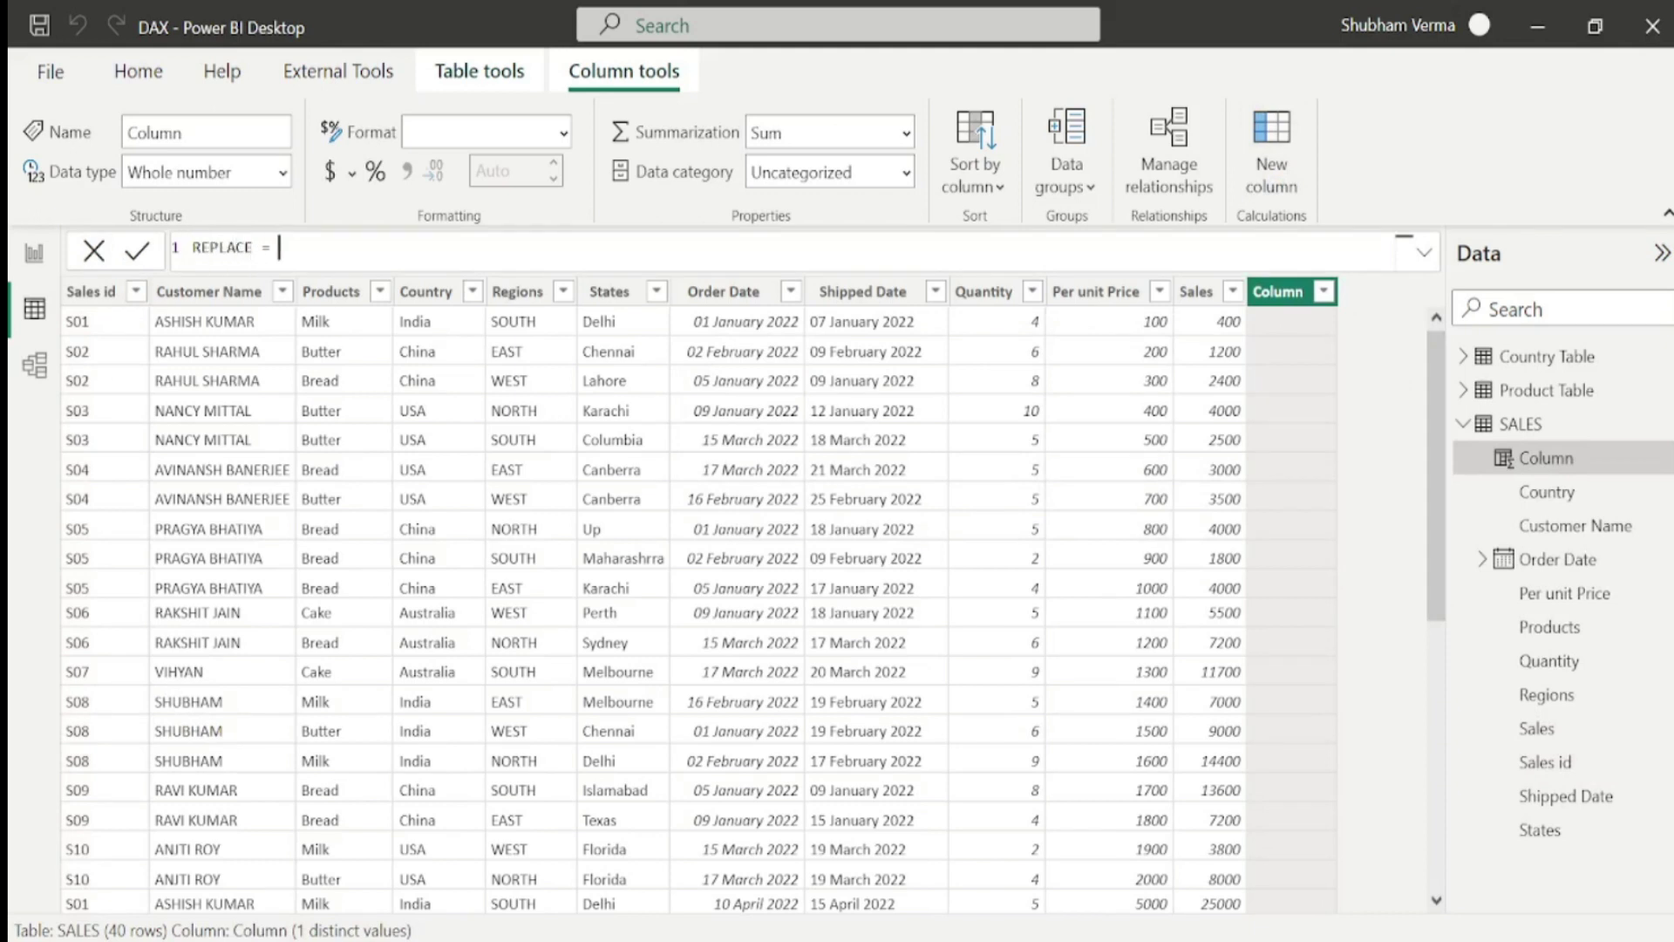
Define the REPLACE column as REPLACE(SALES[Sales id],1,2,"SALESPERSON") and commit it
{"action": "type", "text": "REPLAC"}
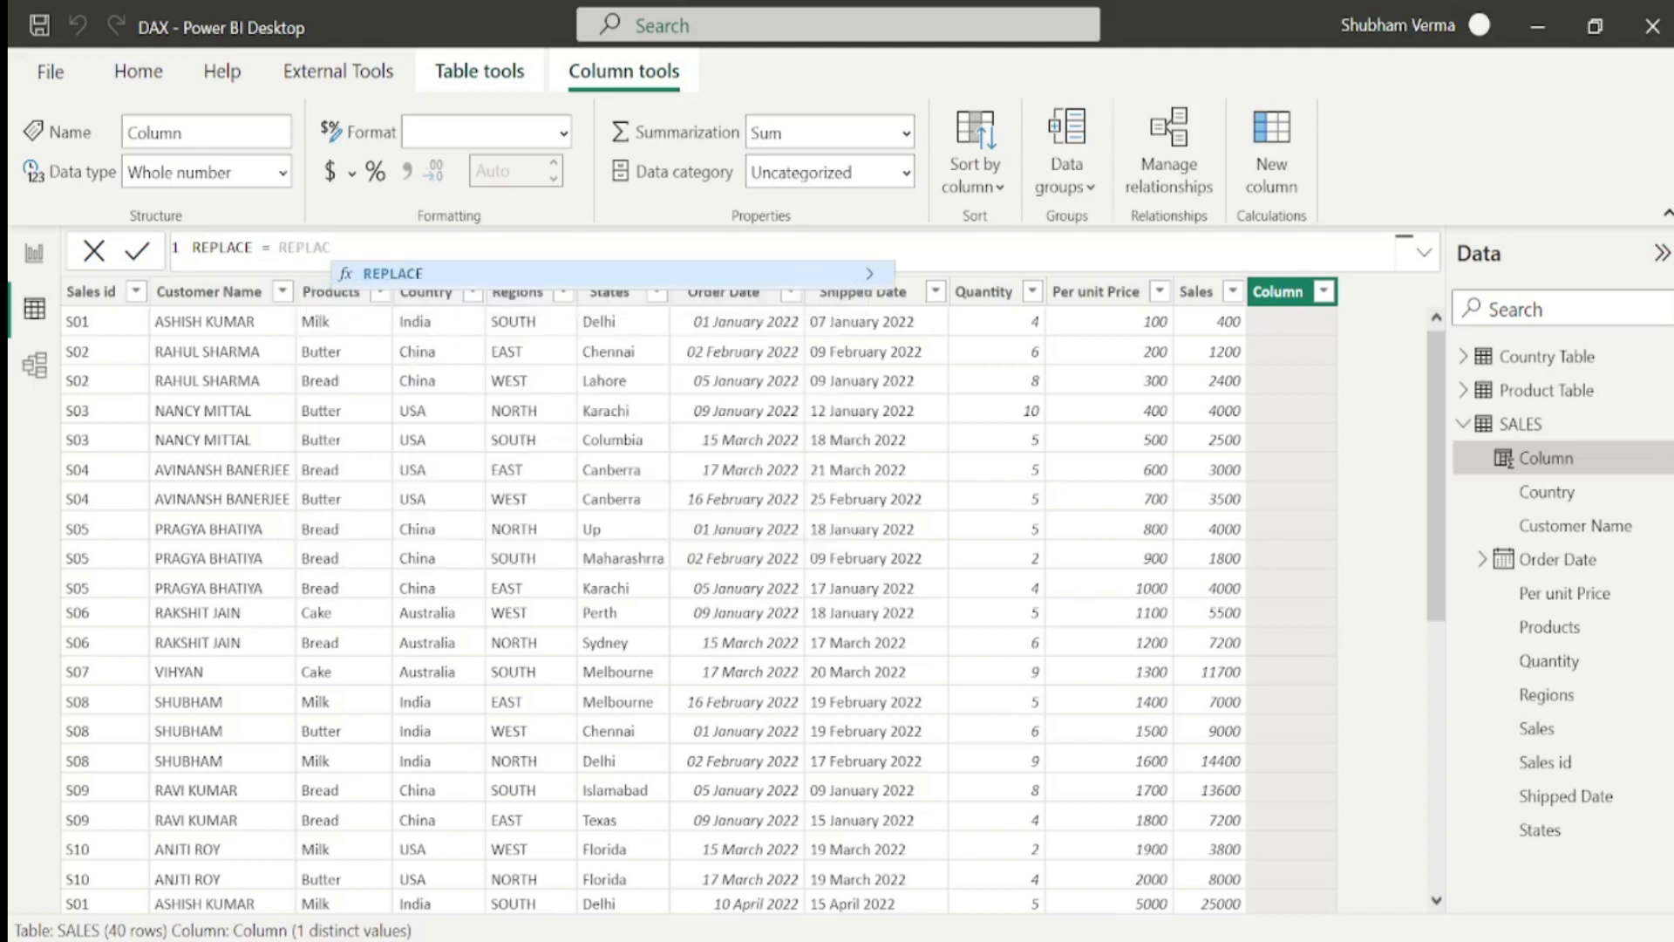
{"action": "key", "text": "Tab"}
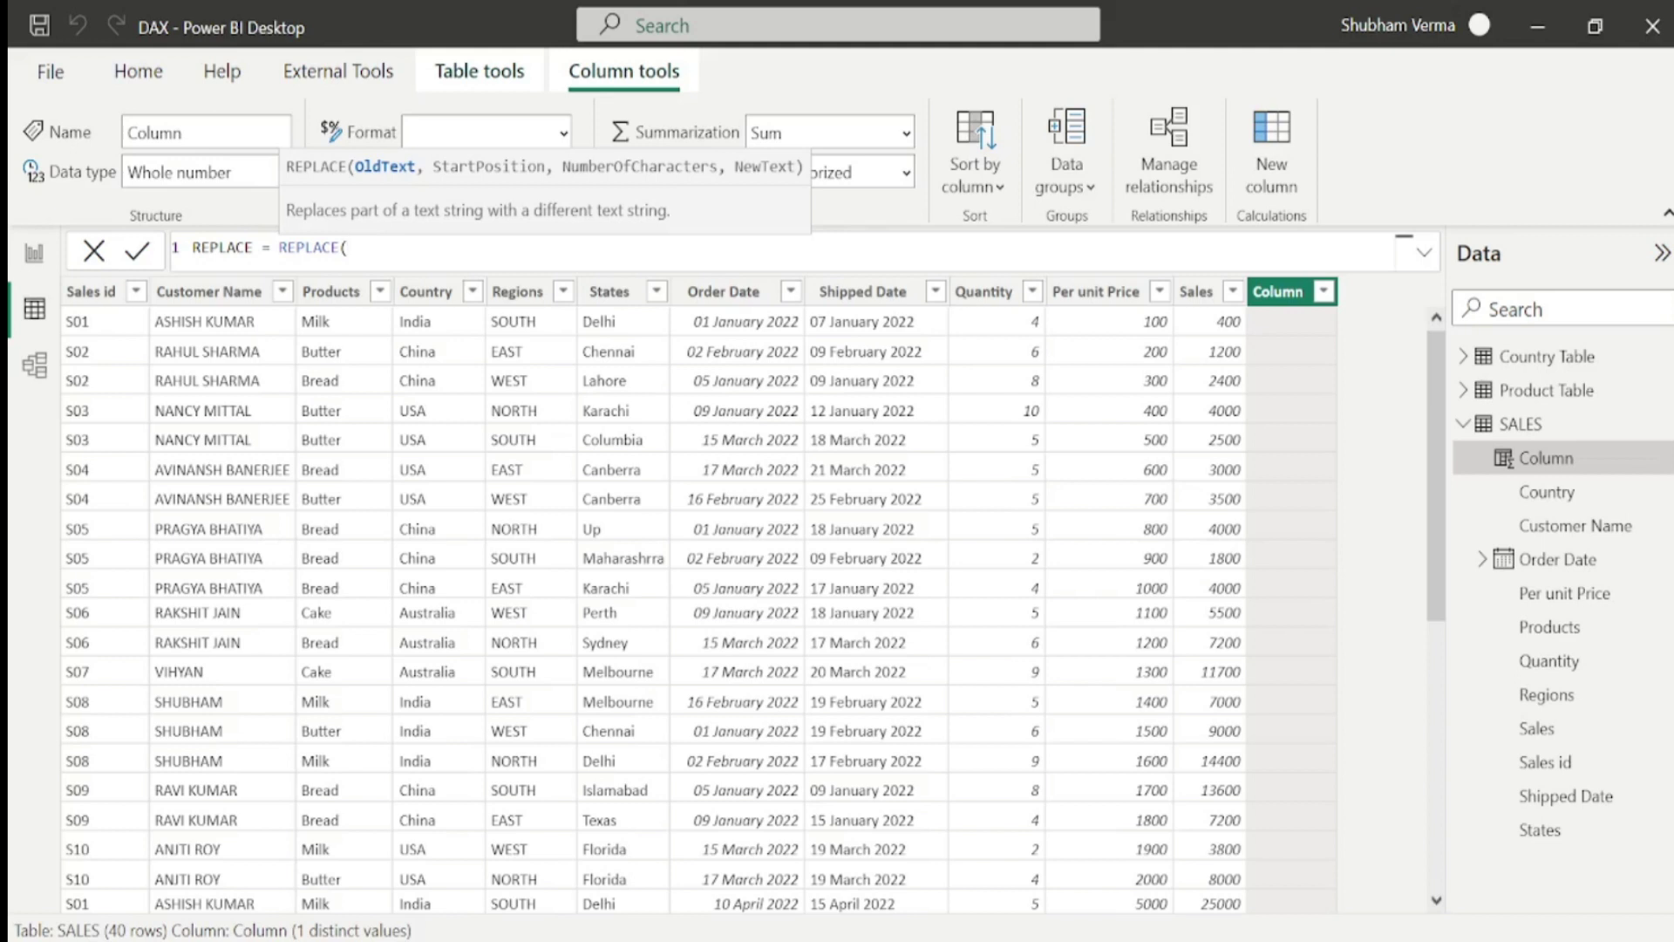
{"action": "type", "text": "SALE"}
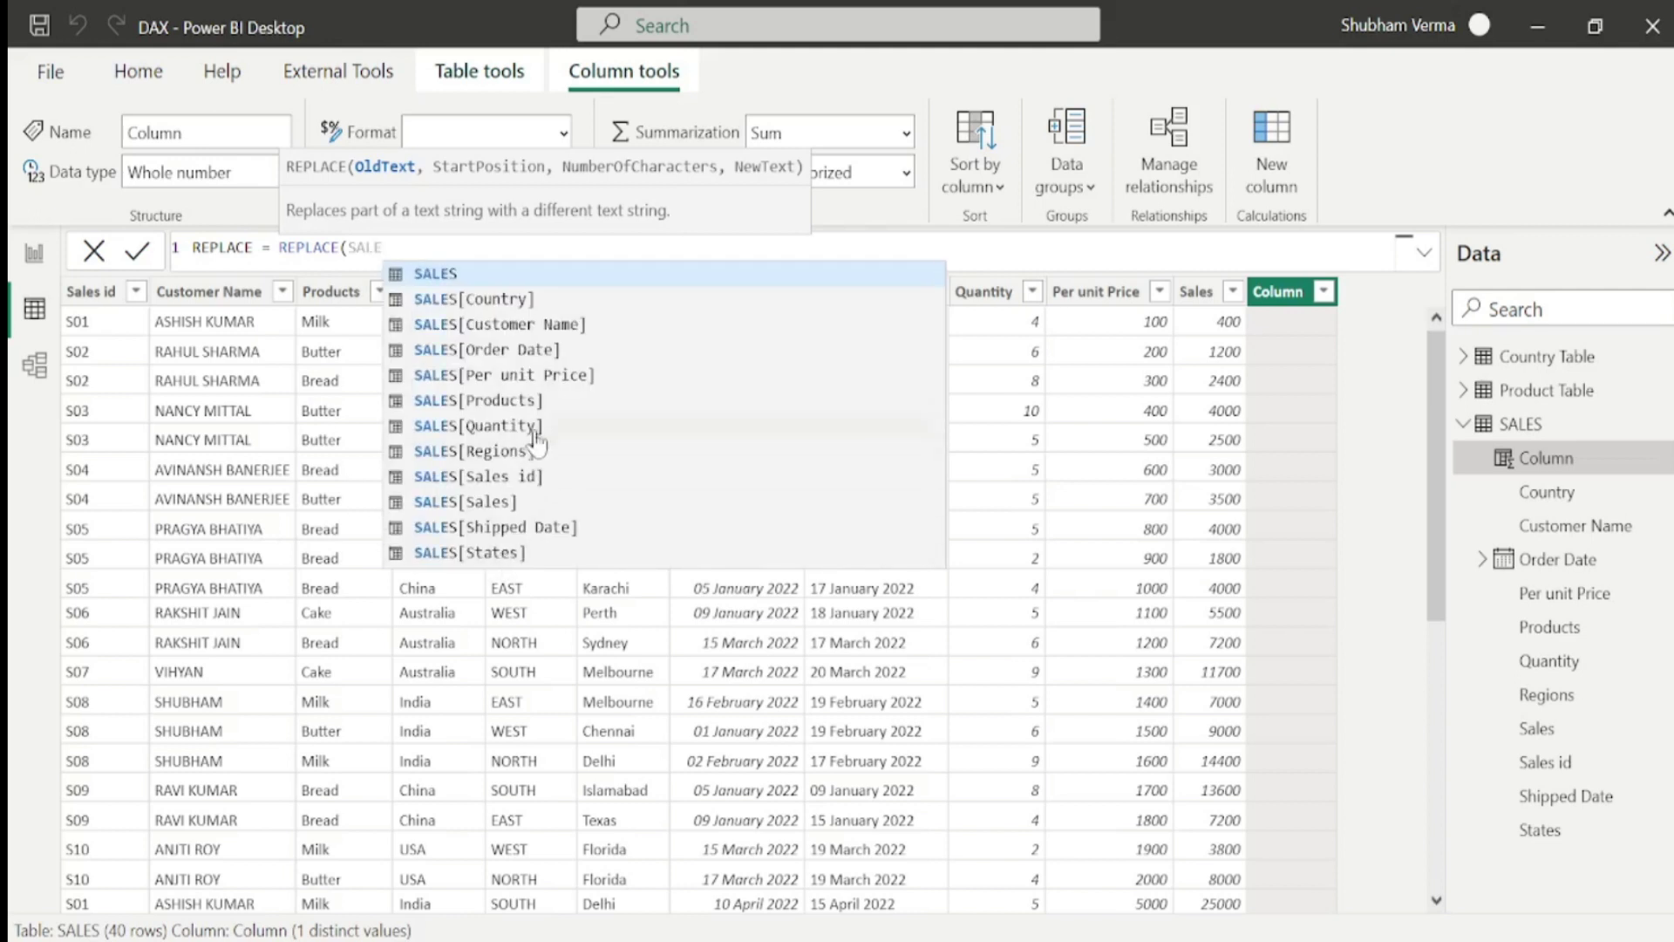
{"action": "left_click", "coordinate": [512, 476]}
{"action": "type", "text": ","}
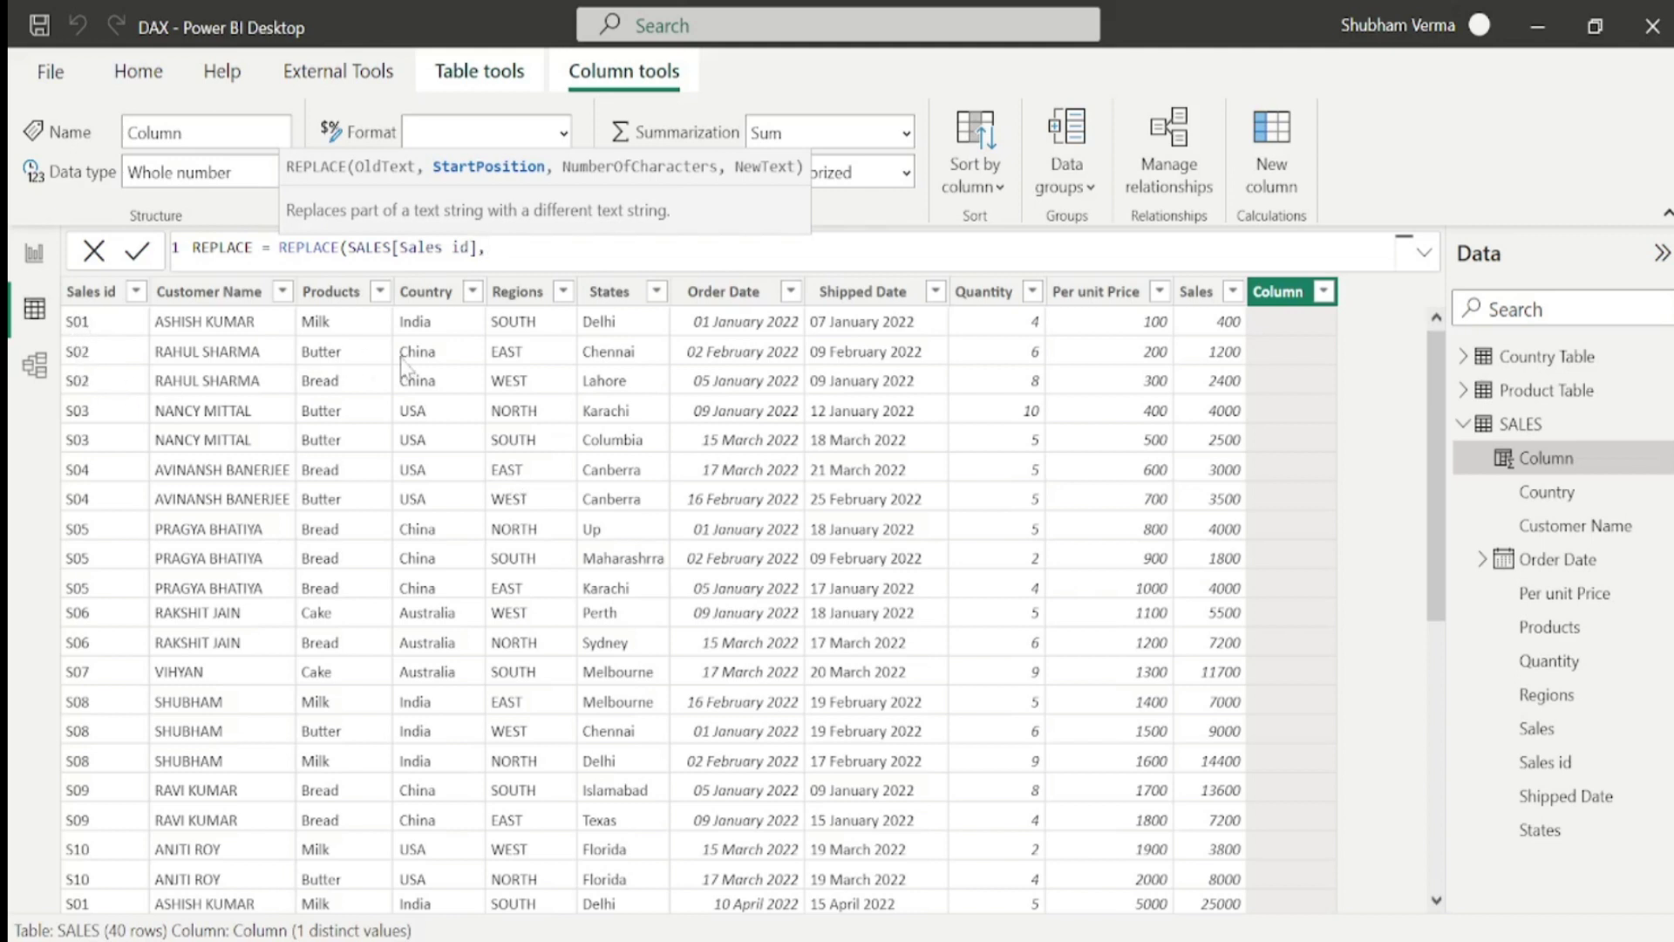
{"action": "type", "text": "1,"}
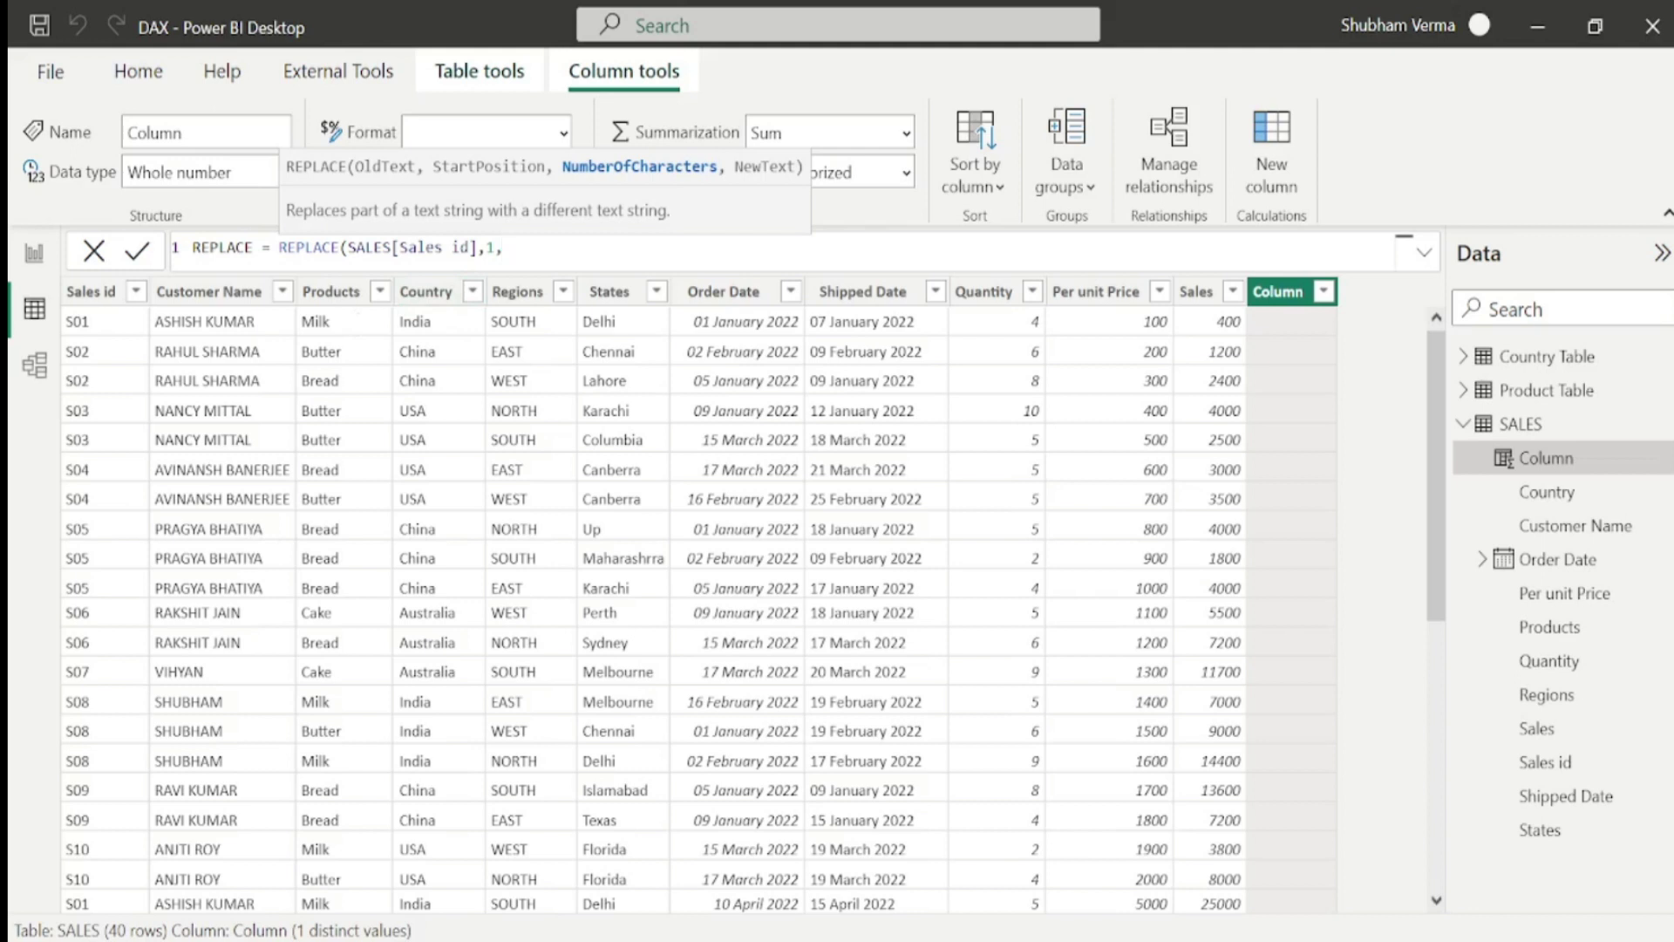
{"action": "type", "text": "2,"}
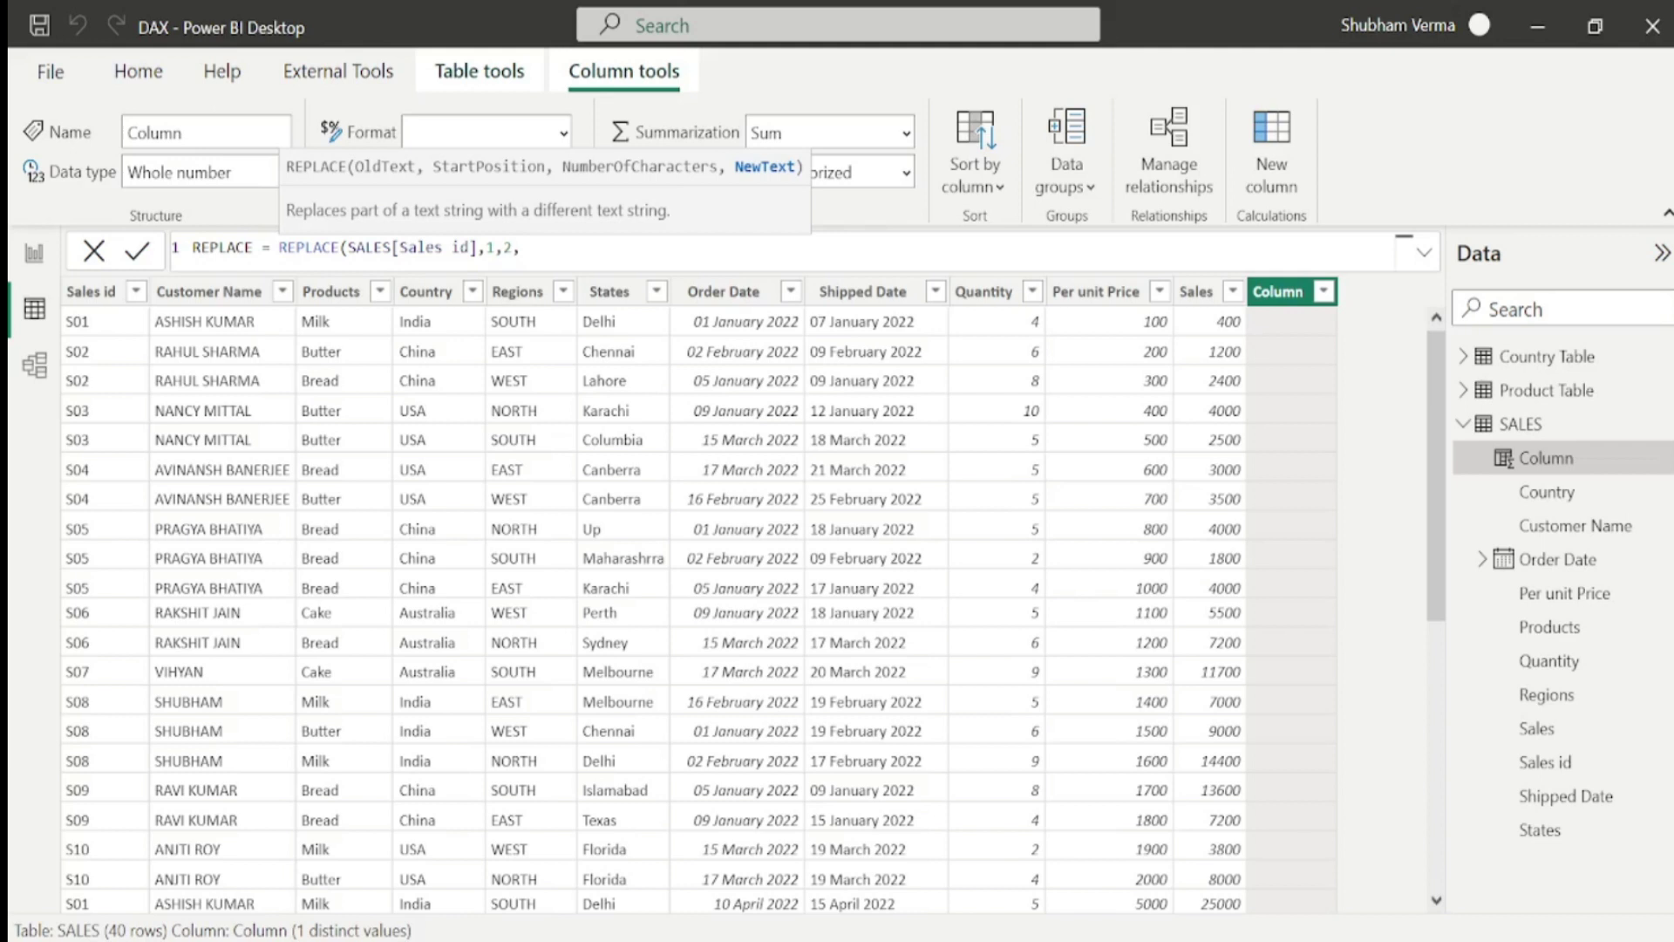
{"action": "type", "text": "\"SALESPERSON\")"}
{"action": "key", "text": "Return"}
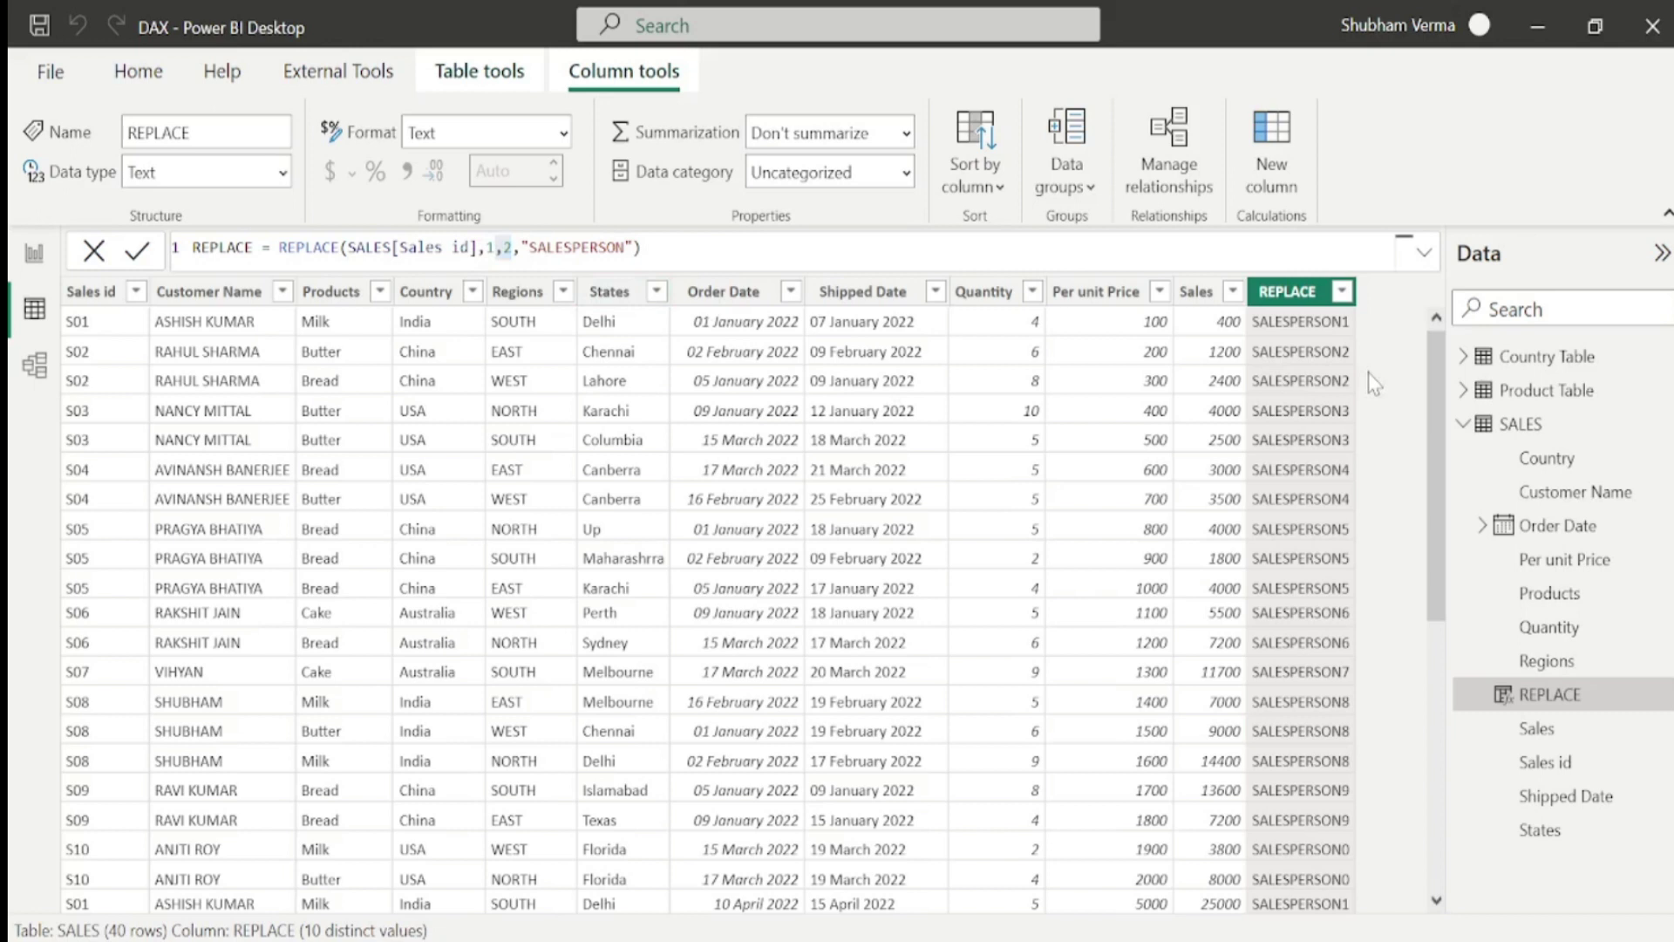
Return to the report view and switch to the browser to compare the SUBSTITUTE and REPLACE function parameters in the documentation
{"action": "left_click", "coordinate": [1401, 247]}
{"action": "left_click", "coordinate": [31, 260]}
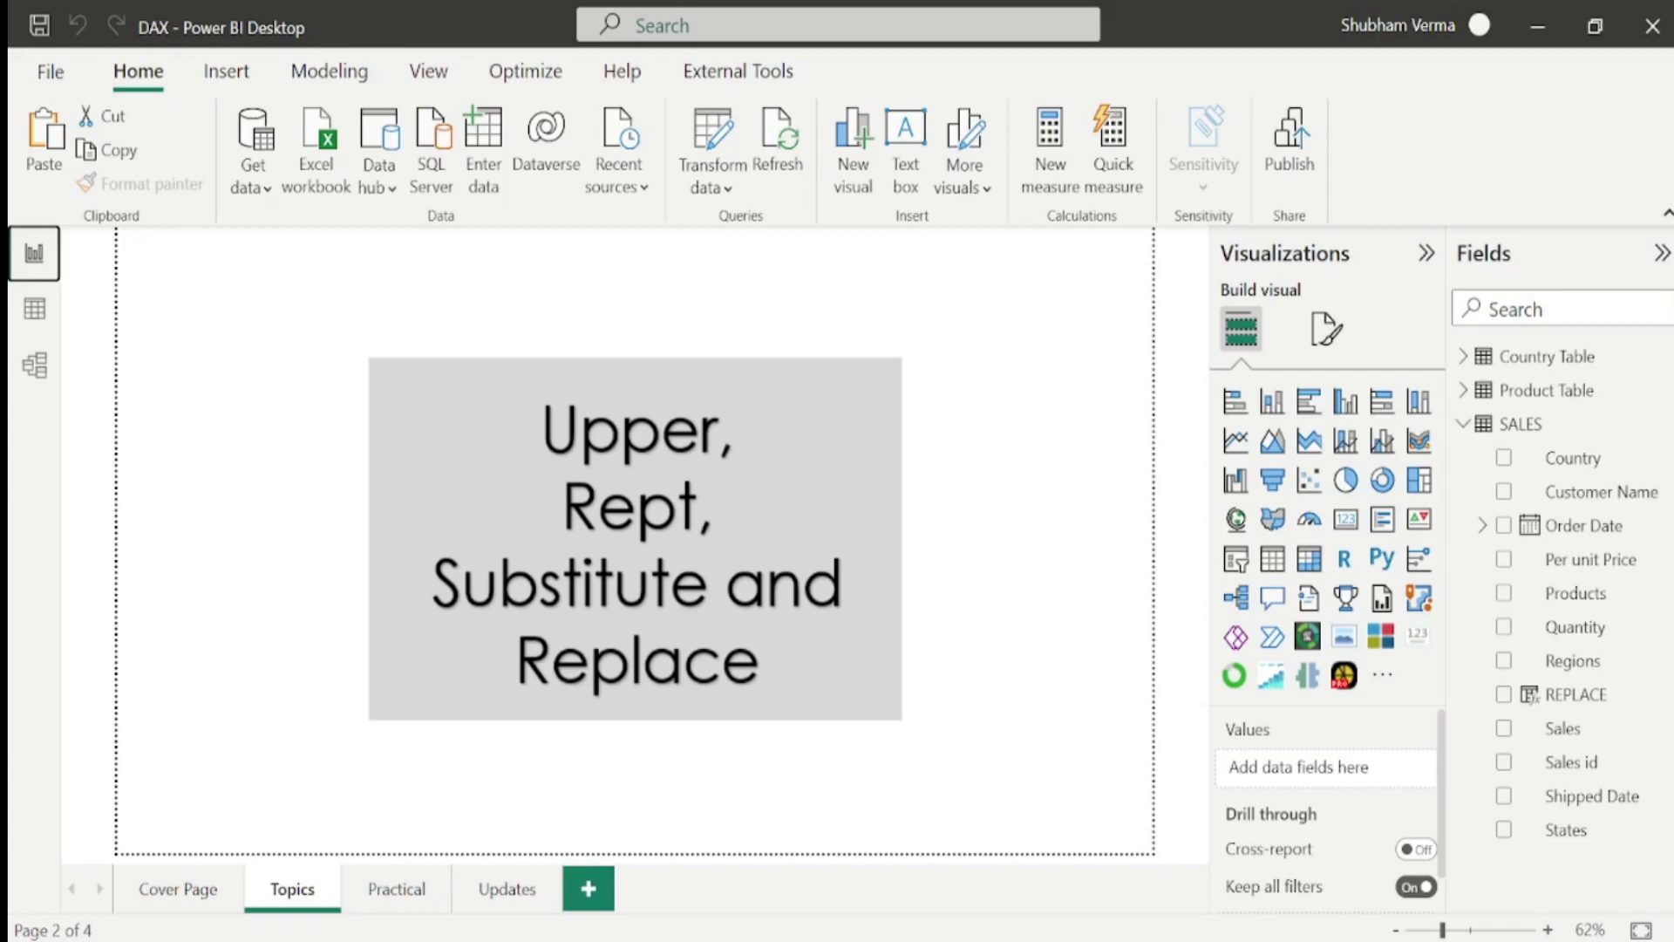
{"action": "key", "text": "alt+Tab"}
{"action": "left_click", "coordinate": [1238, 11]}
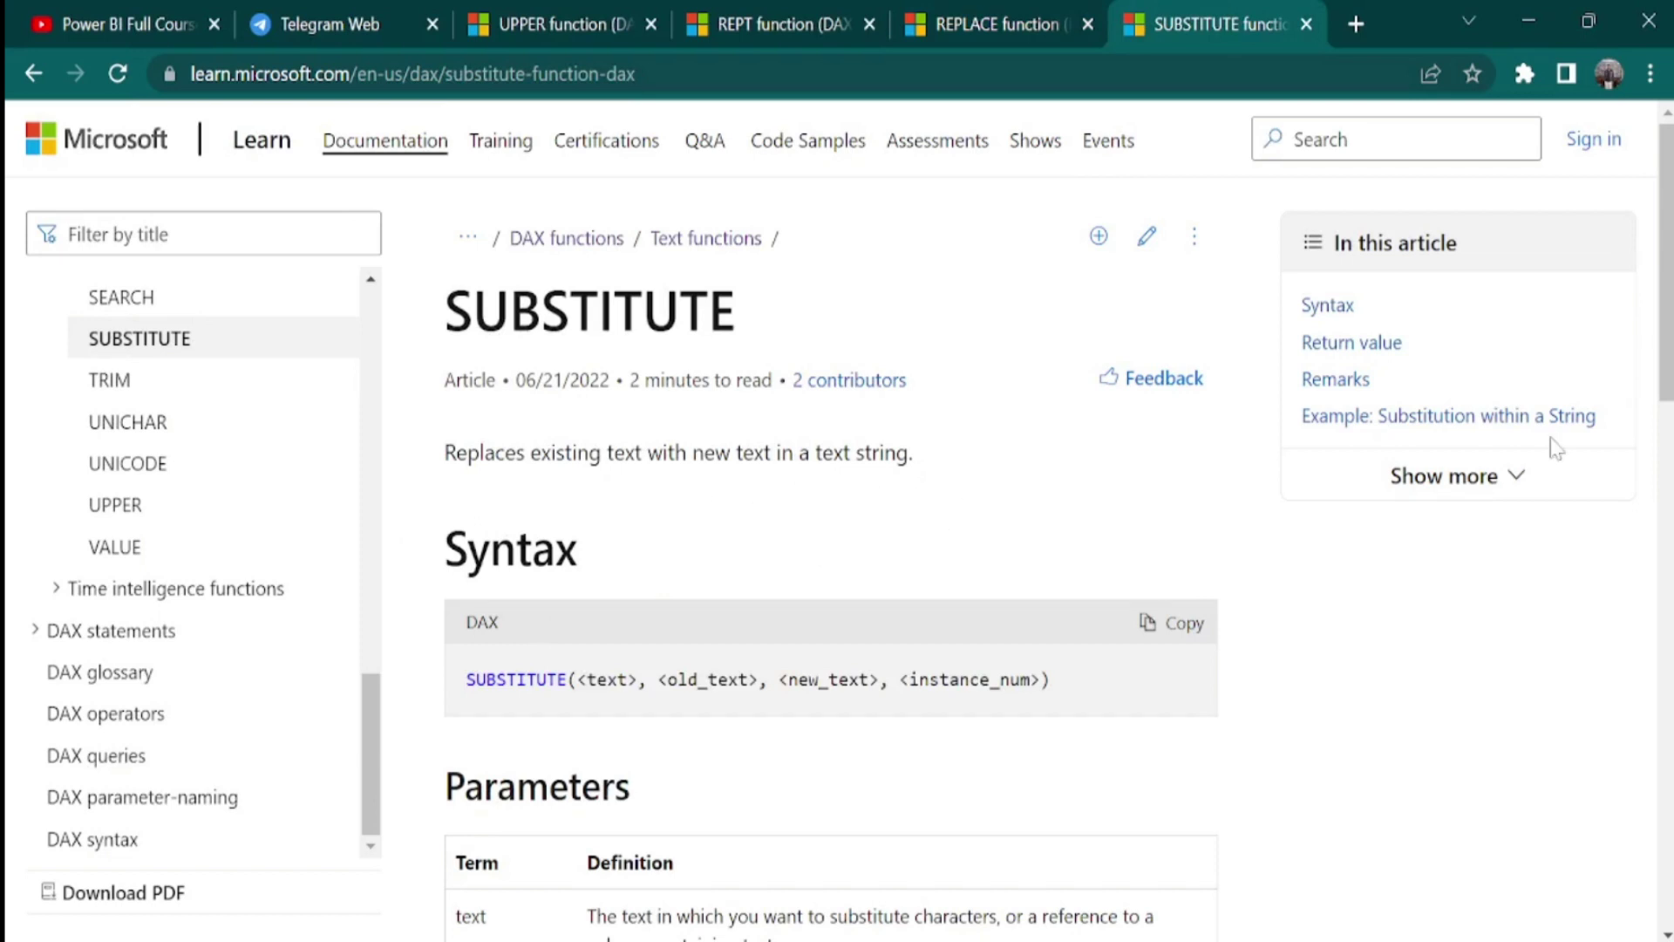
{"action": "scroll", "coordinate": [1665, 261], "scroll_direction": "down", "scroll_amount": 3}
{"action": "scroll", "coordinate": [829, 523], "scroll_direction": "down", "scroll_amount": 1}
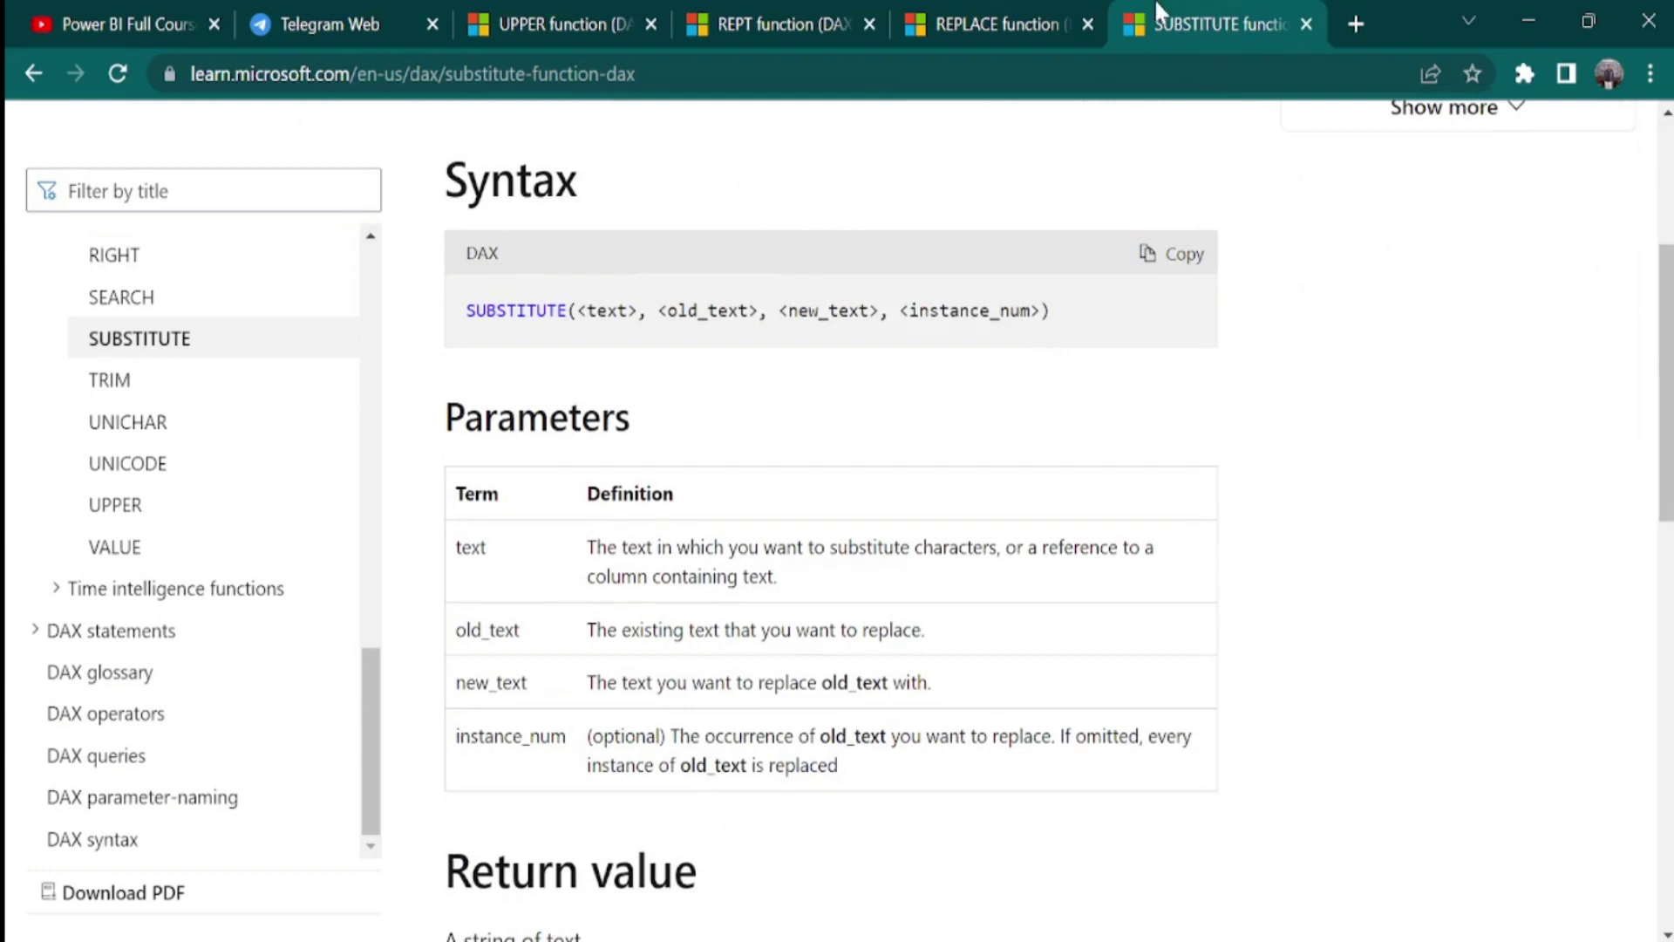
{"action": "left_click", "coordinate": [1020, 14]}
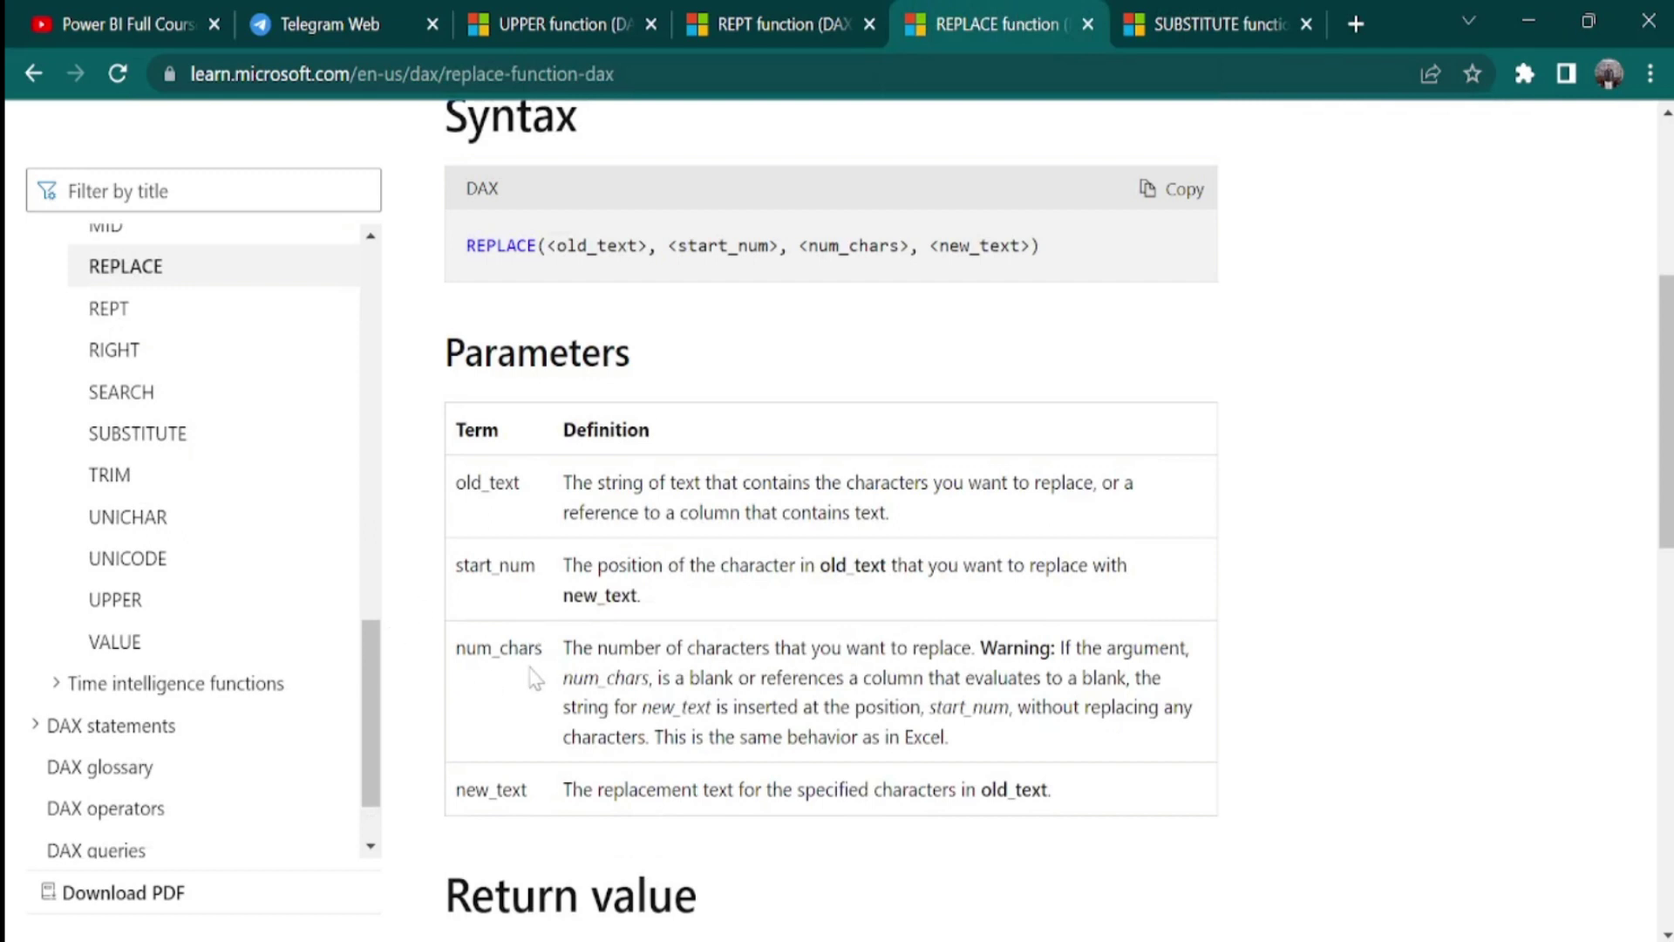
{"action": "left_click", "coordinate": [1233, 12]}
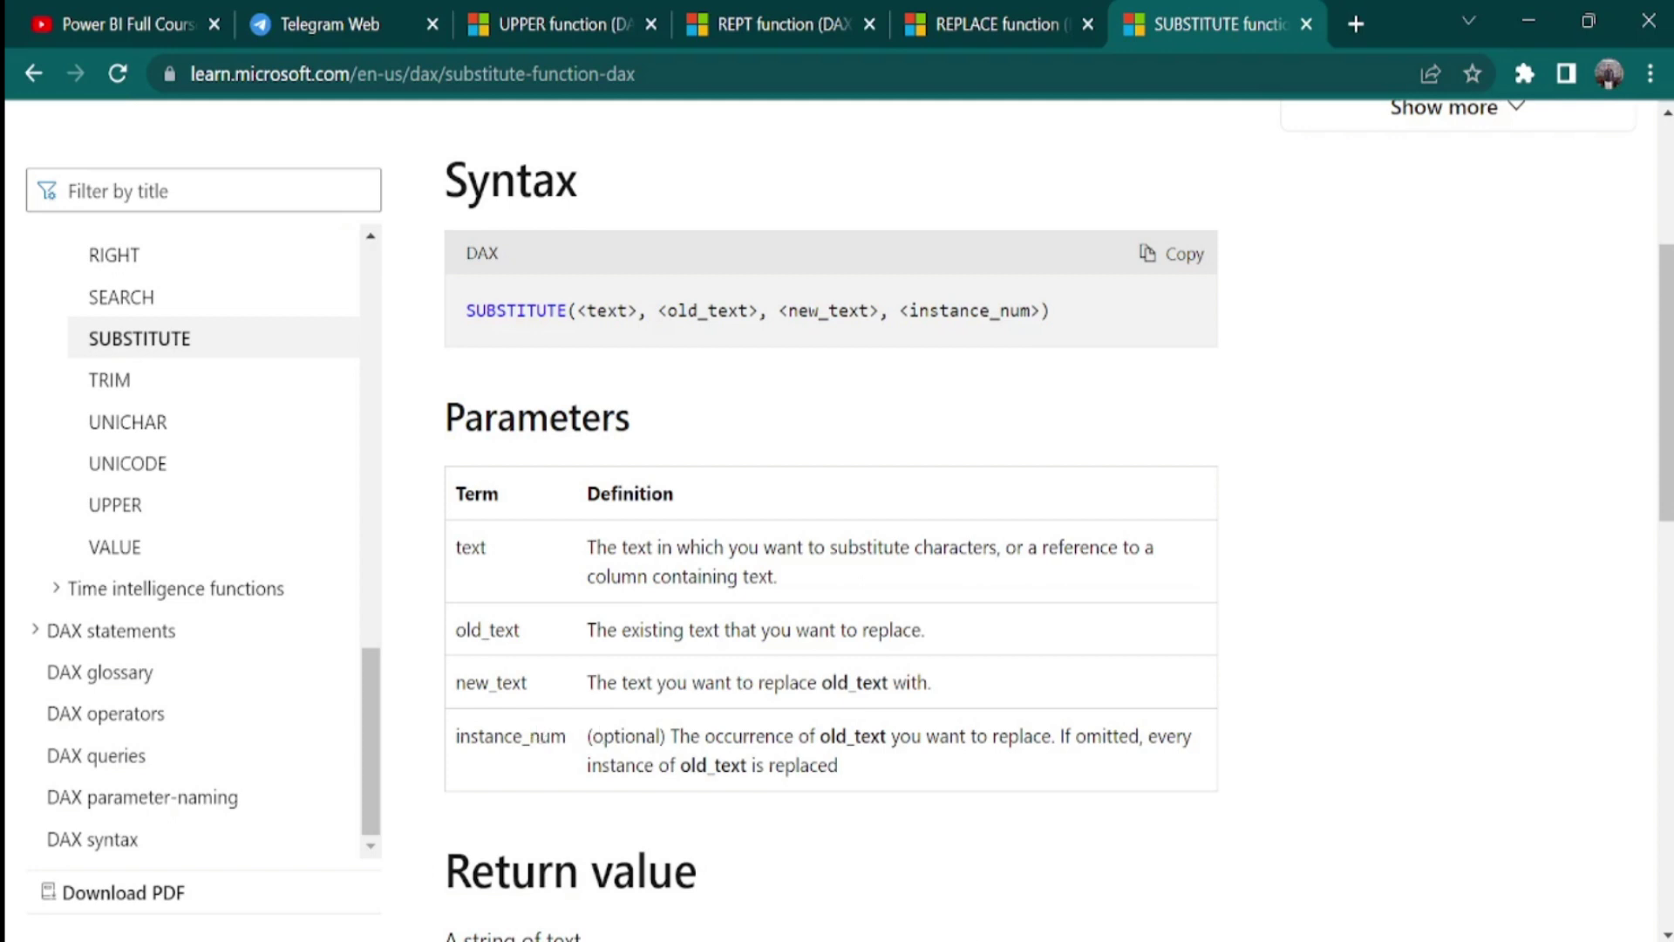
Switch back to Power BI Desktop and add a new calculated column named SUBSTITUTE to the SALES table
{"action": "key", "text": "alt+Tab"}
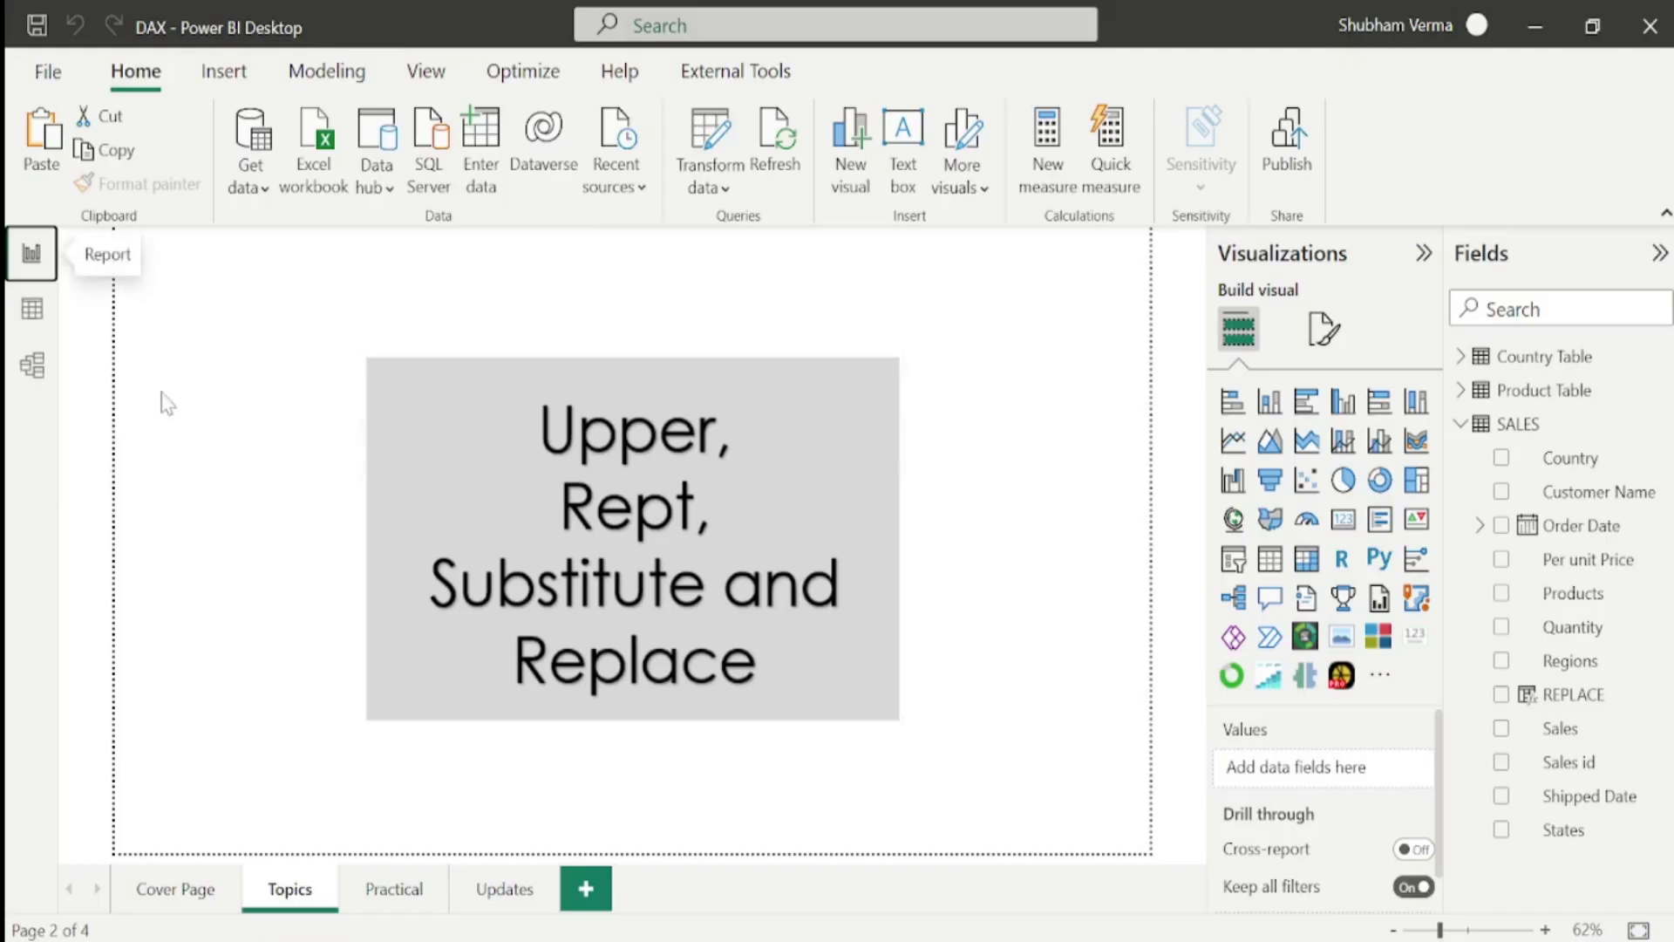
{"action": "left_click", "coordinate": [38, 323]}
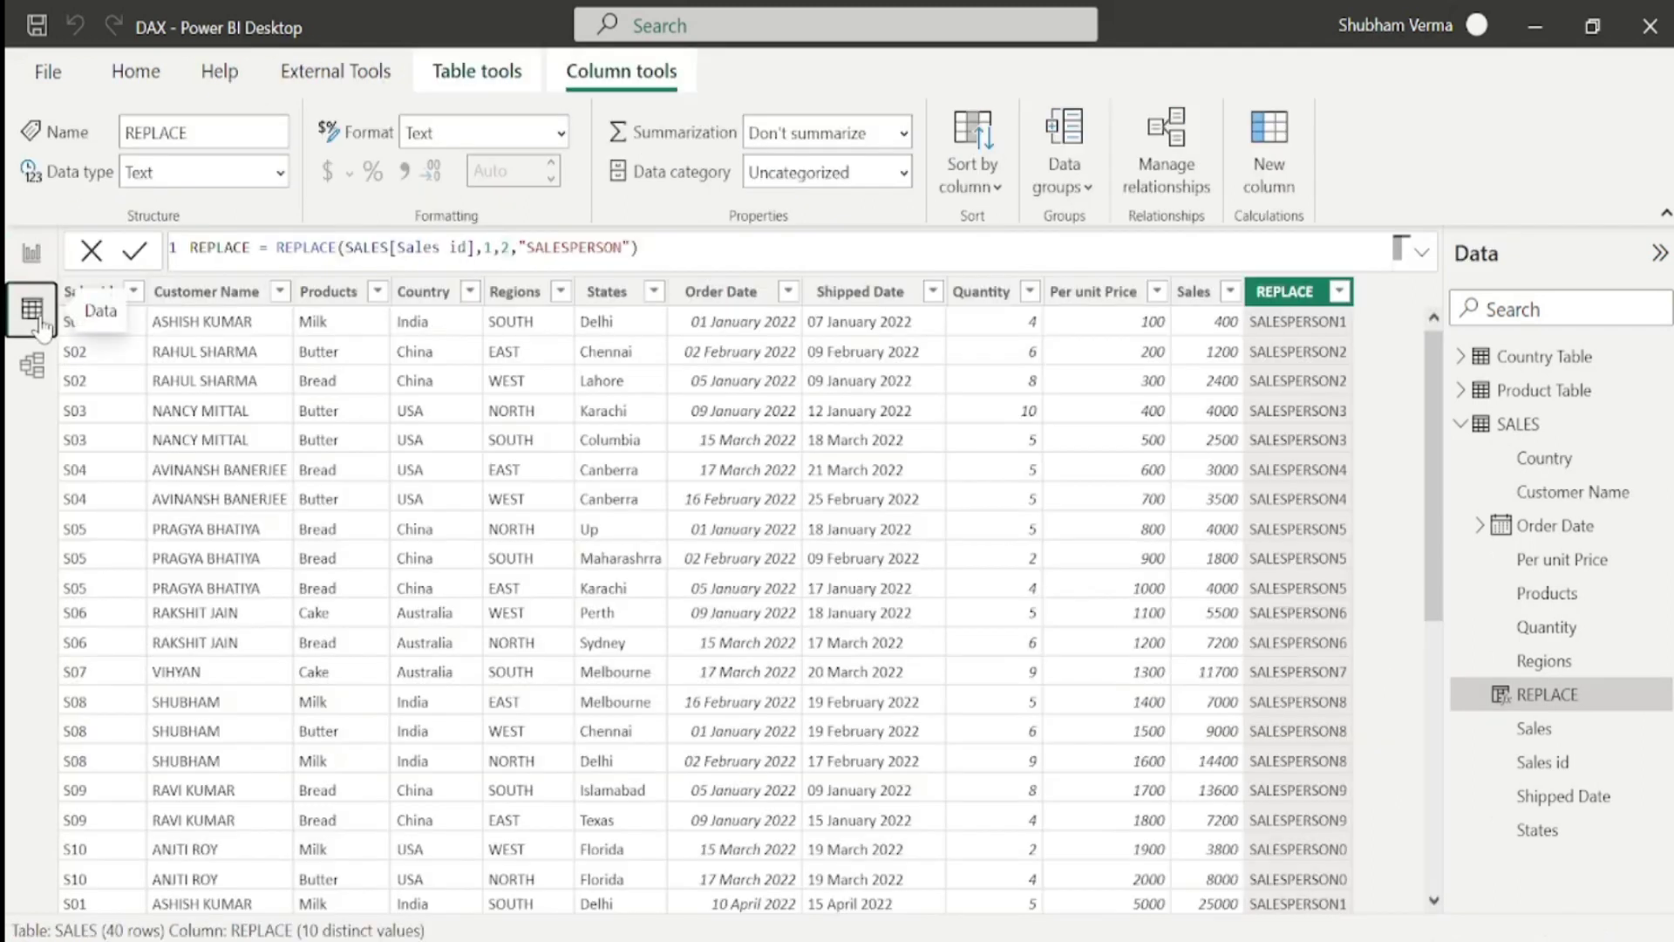
{"action": "left_click", "coordinate": [1278, 191]}
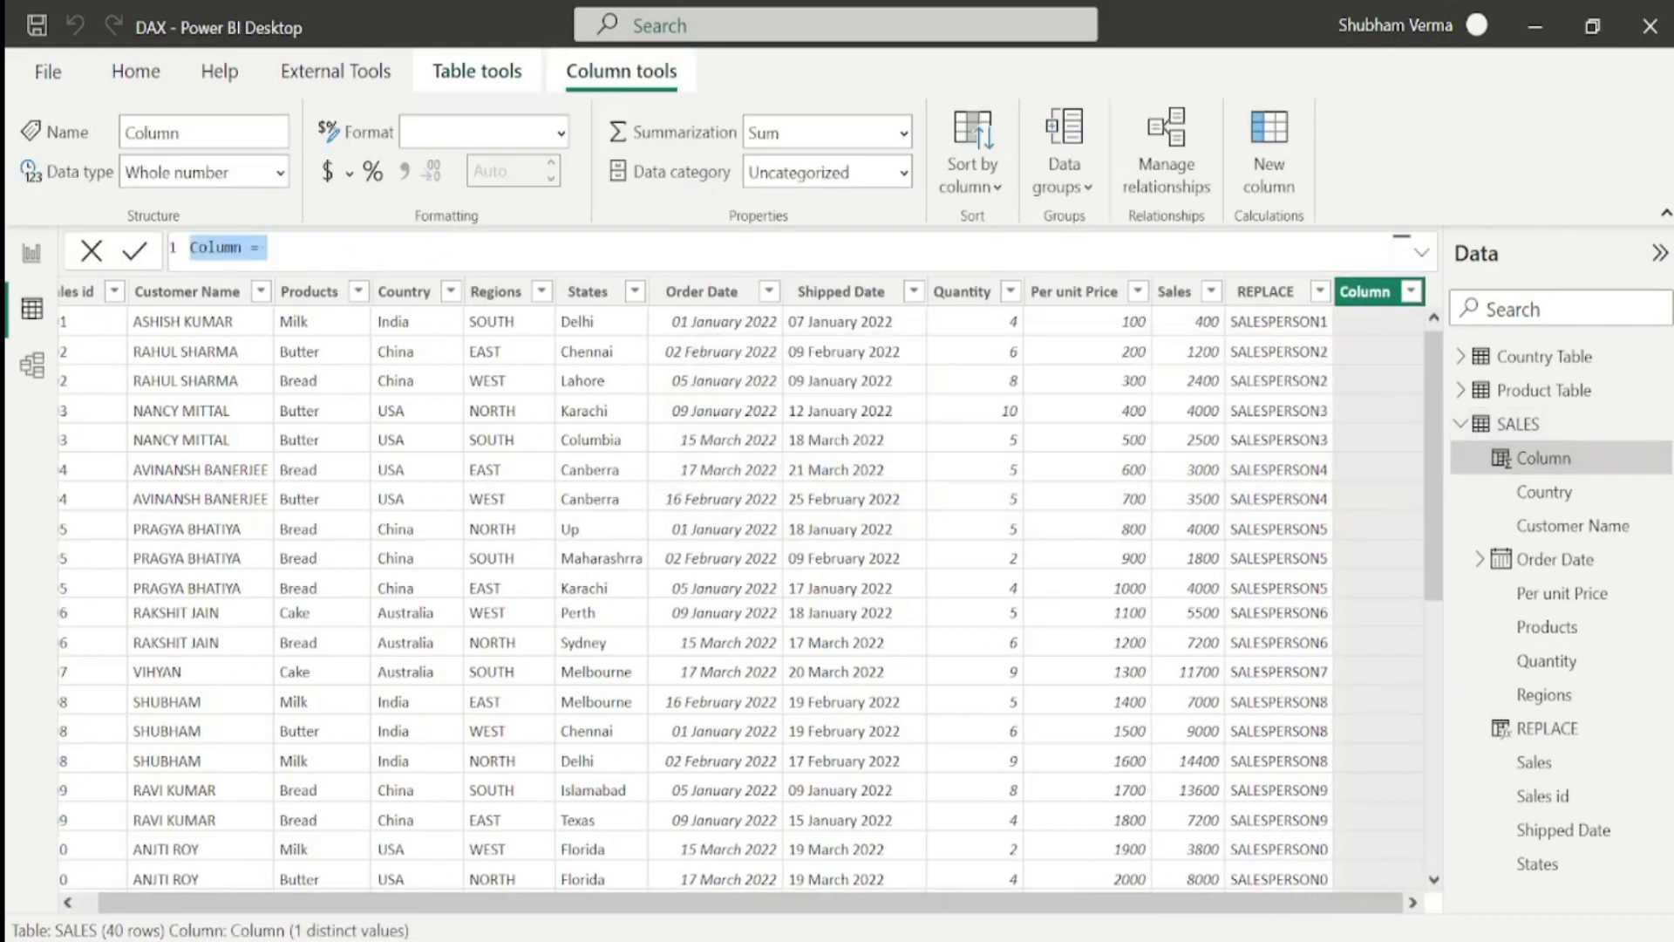
{"action": "left_click", "coordinate": [251, 248]}
{"action": "key", "text": "BackSpace"}
{"action": "key", "text": "BackSpace"}
{"action": "key", "text": "BackSpace"}
{"action": "key", "text": "BackSpace"}
{"action": "key", "text": "BackSpace"}
{"action": "key", "text": "BackSpace"}
{"action": "key", "text": "BackSpace"}
{"action": "type", "text": "SUBSTITUTE"}
{"action": "key", "text": "Right"}
{"action": "key", "text": "Right"}
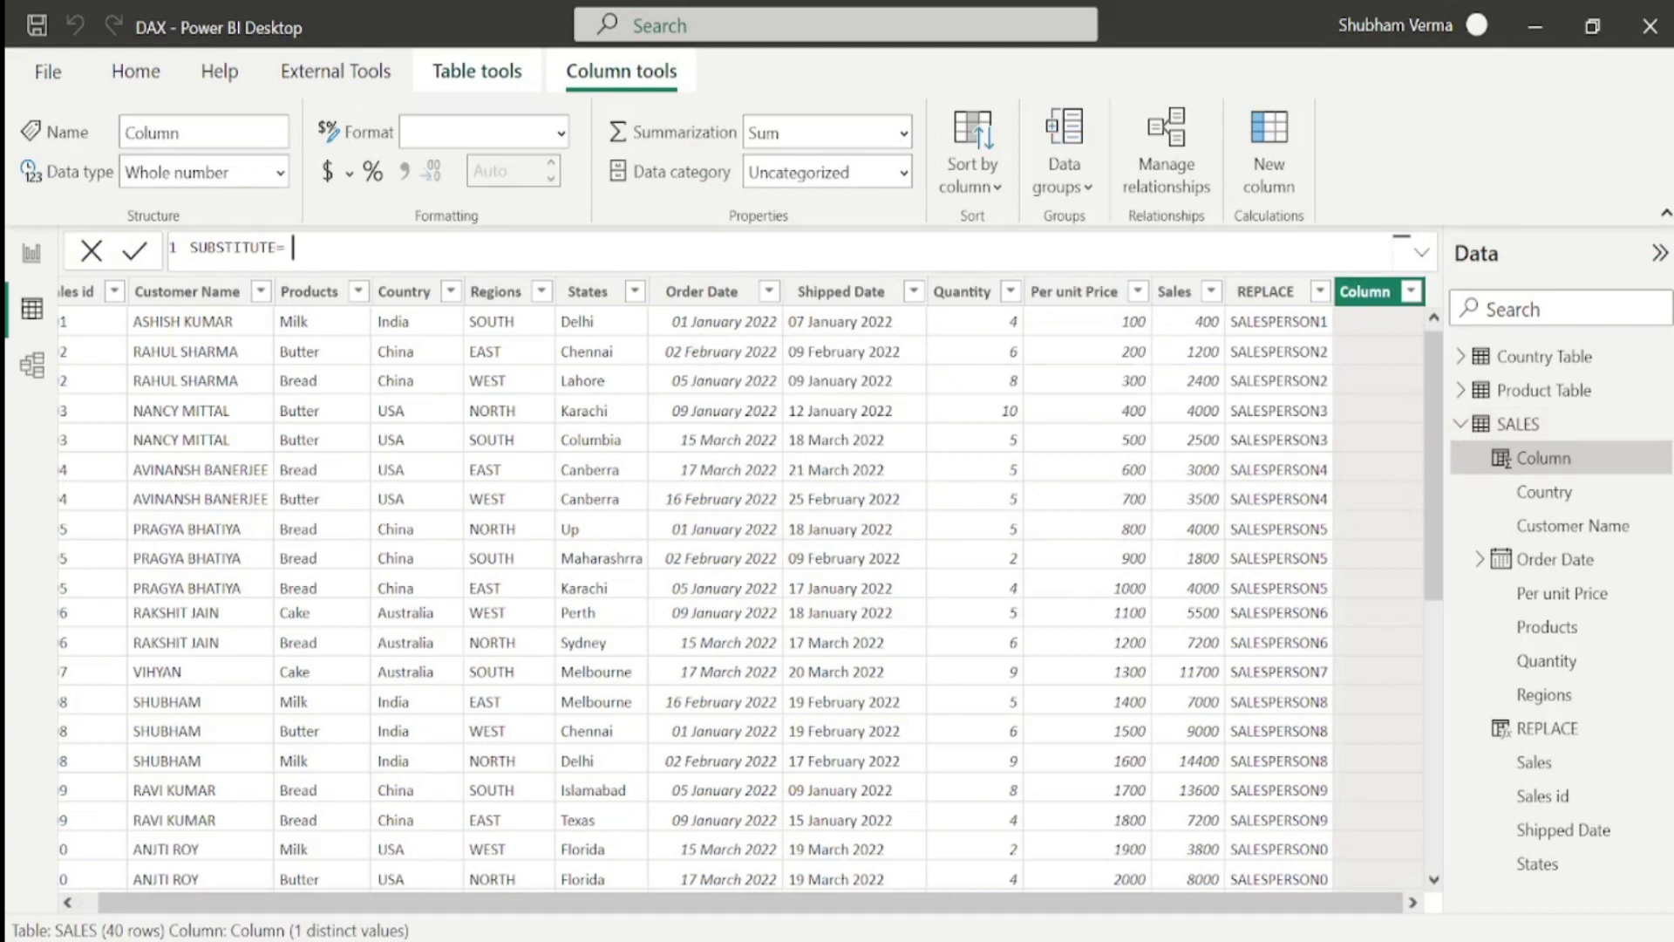
Define the SUBSTITUTE column as SUBSTITUTE(SALES[Sales id],"S0","SALESPERSON") and commit it
{"action": "type", "text": "SUBST"}
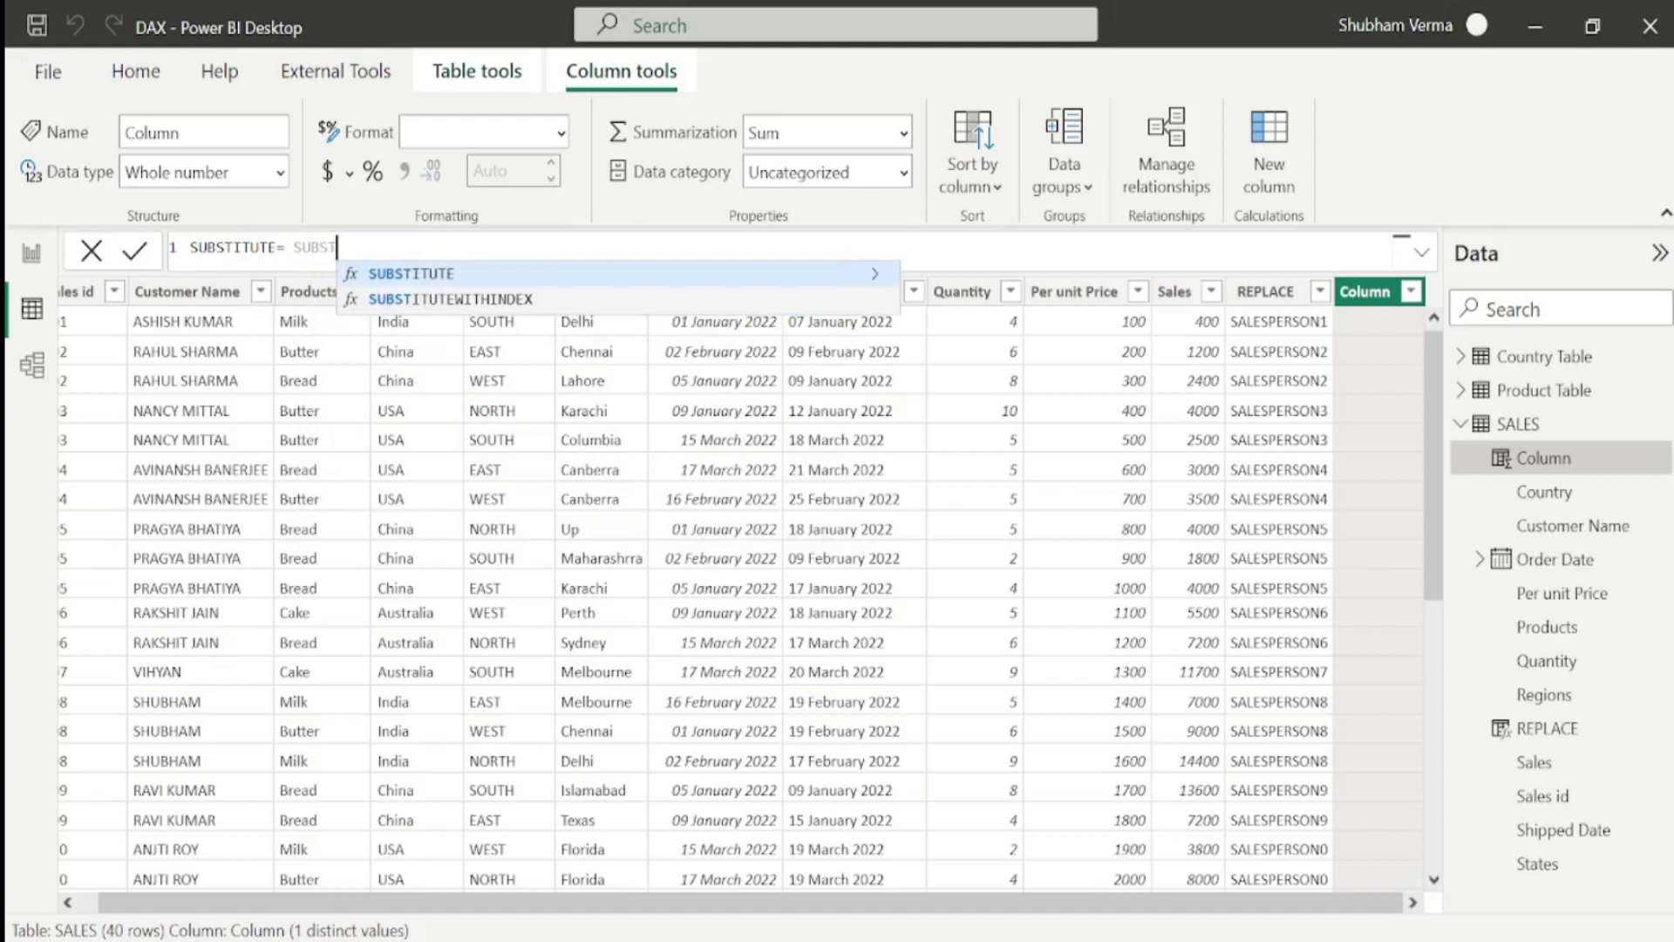
{"action": "key", "text": "Tab"}
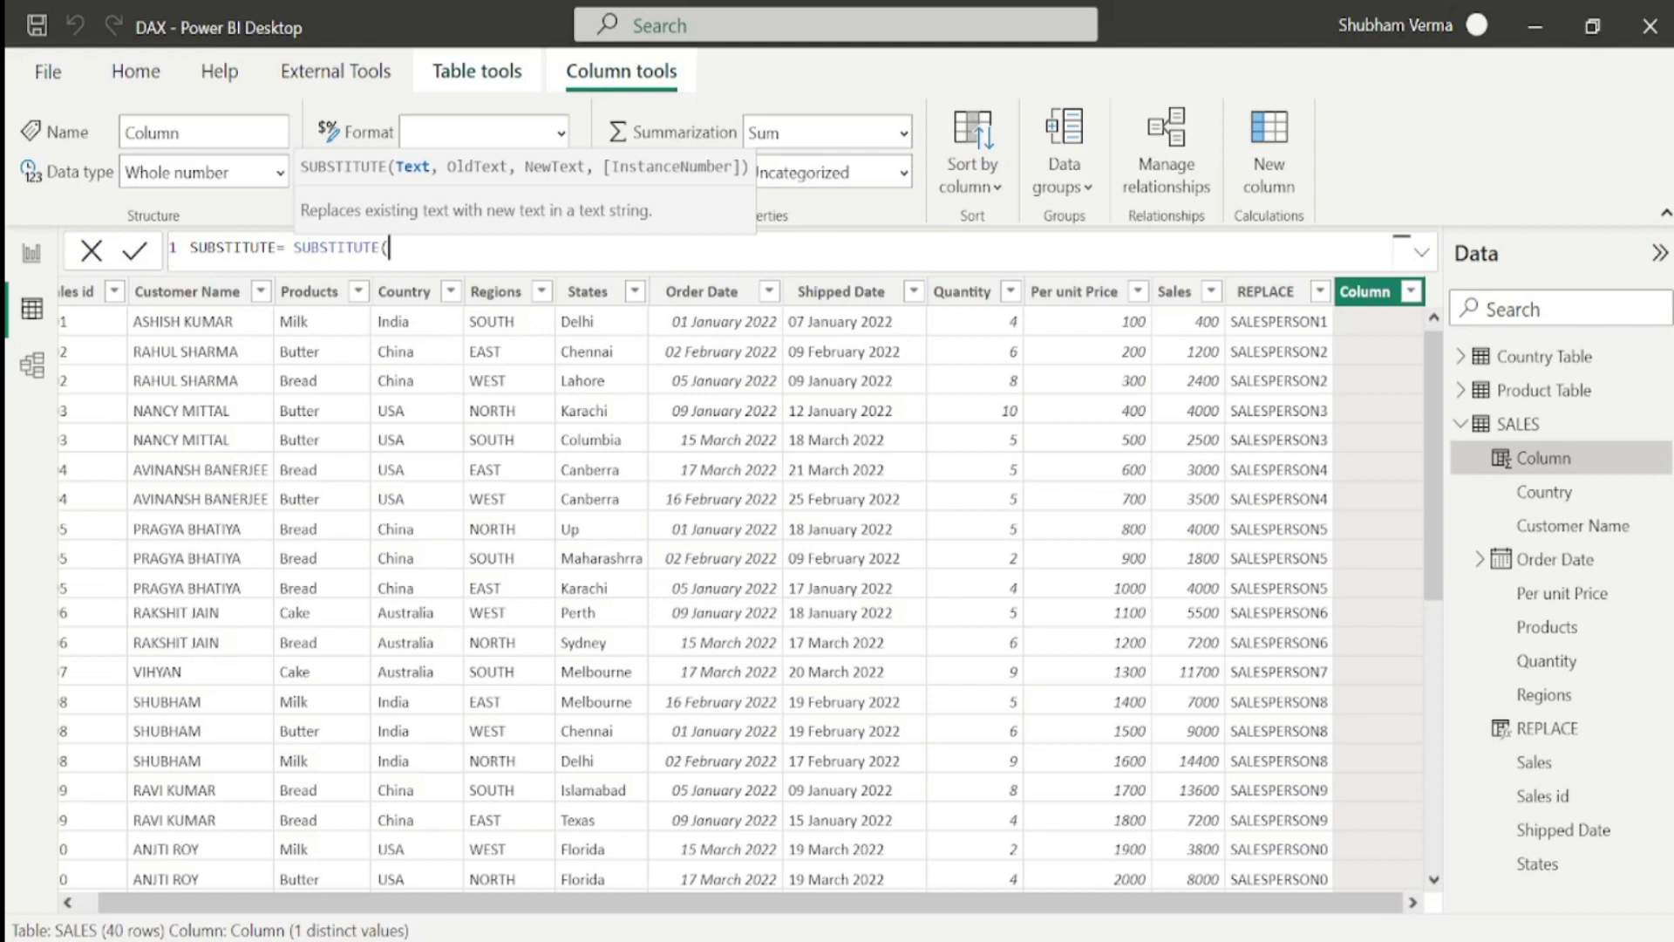
{"action": "type", "text": "SALES"}
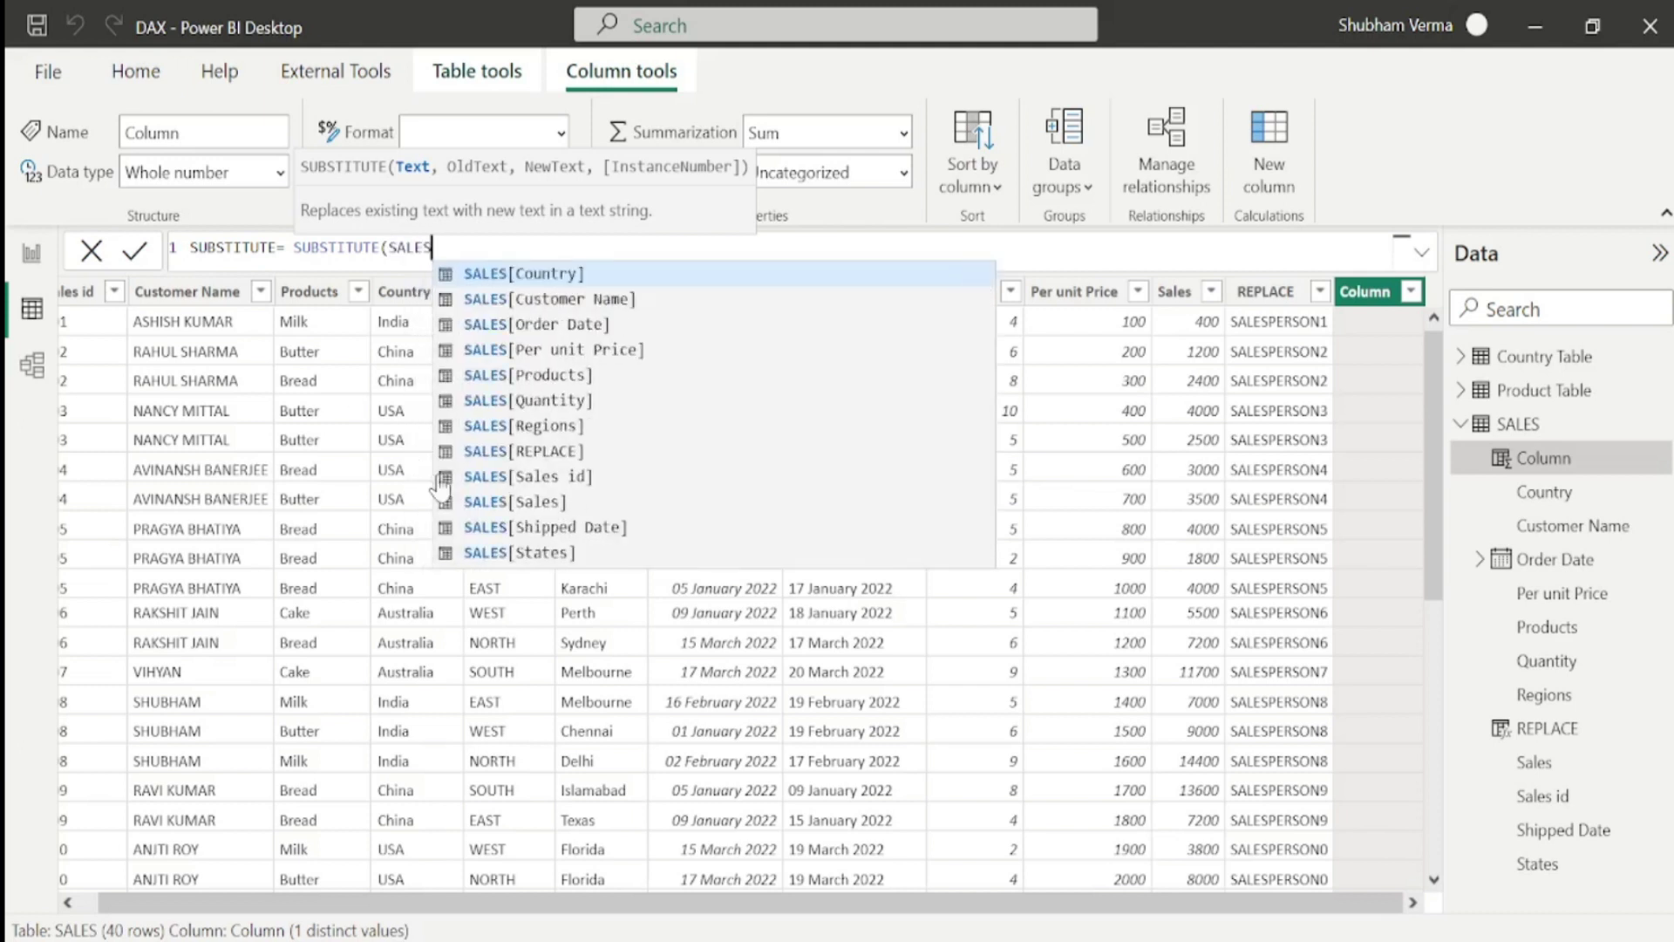
{"action": "left_click", "coordinate": [511, 477]}
{"action": "type", "text": ","}
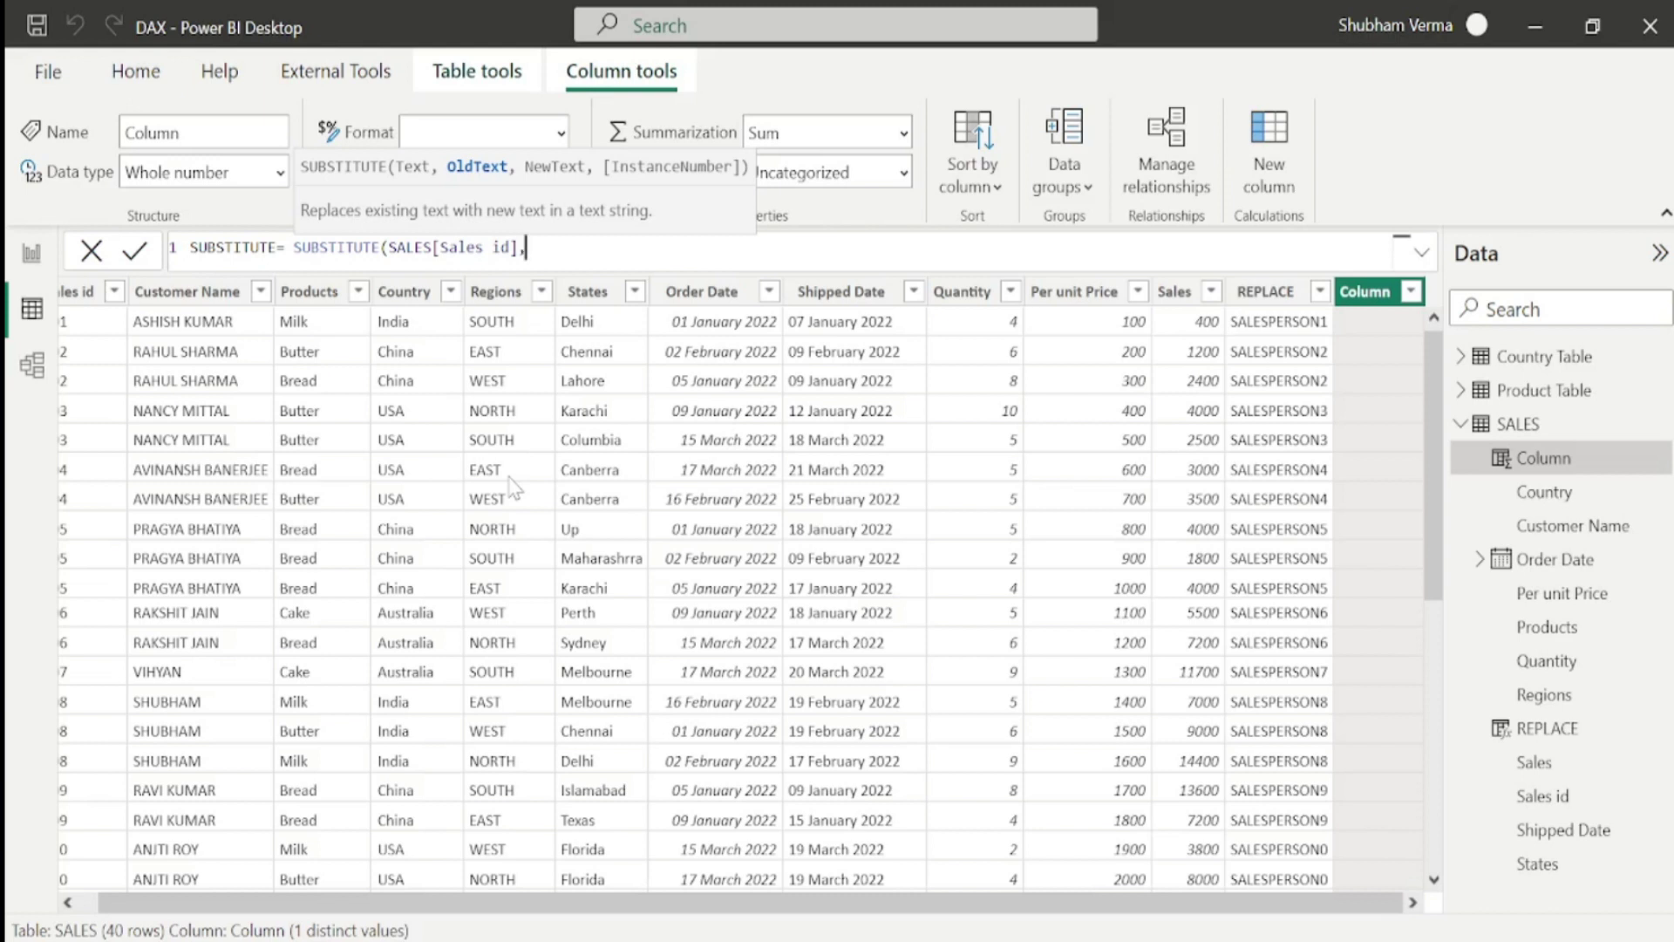
{"action": "type", "text": "\"S0\",\"SALESPERSON\","}
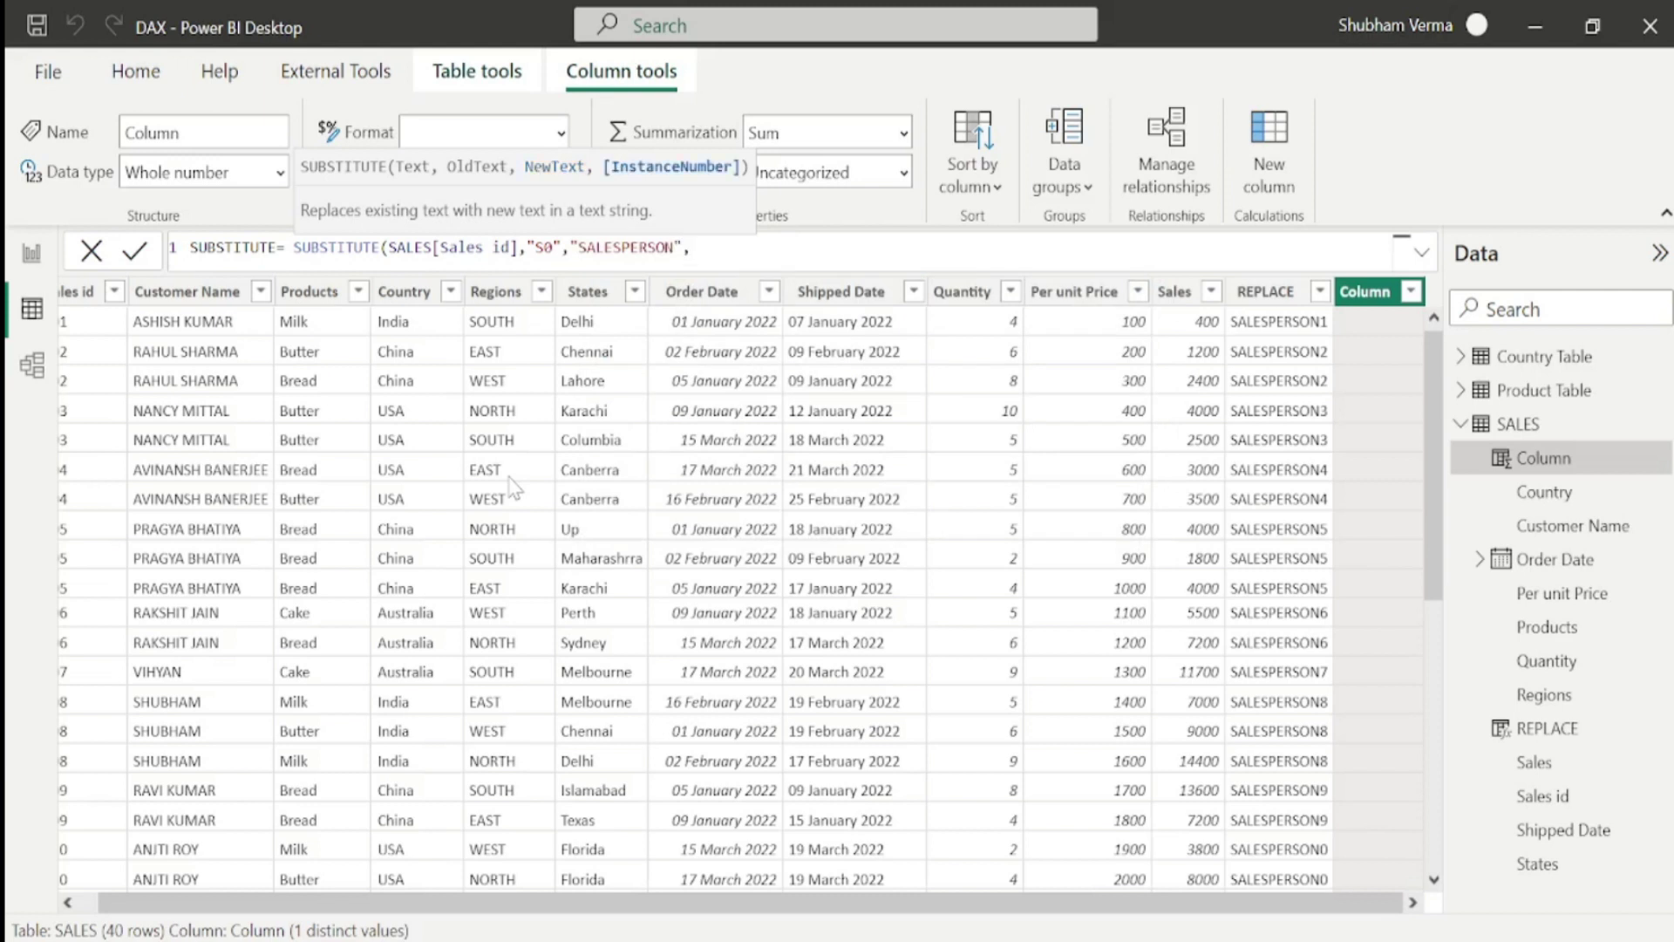
{"action": "key", "text": "BackSpace"}
{"action": "type", "text": ")"}
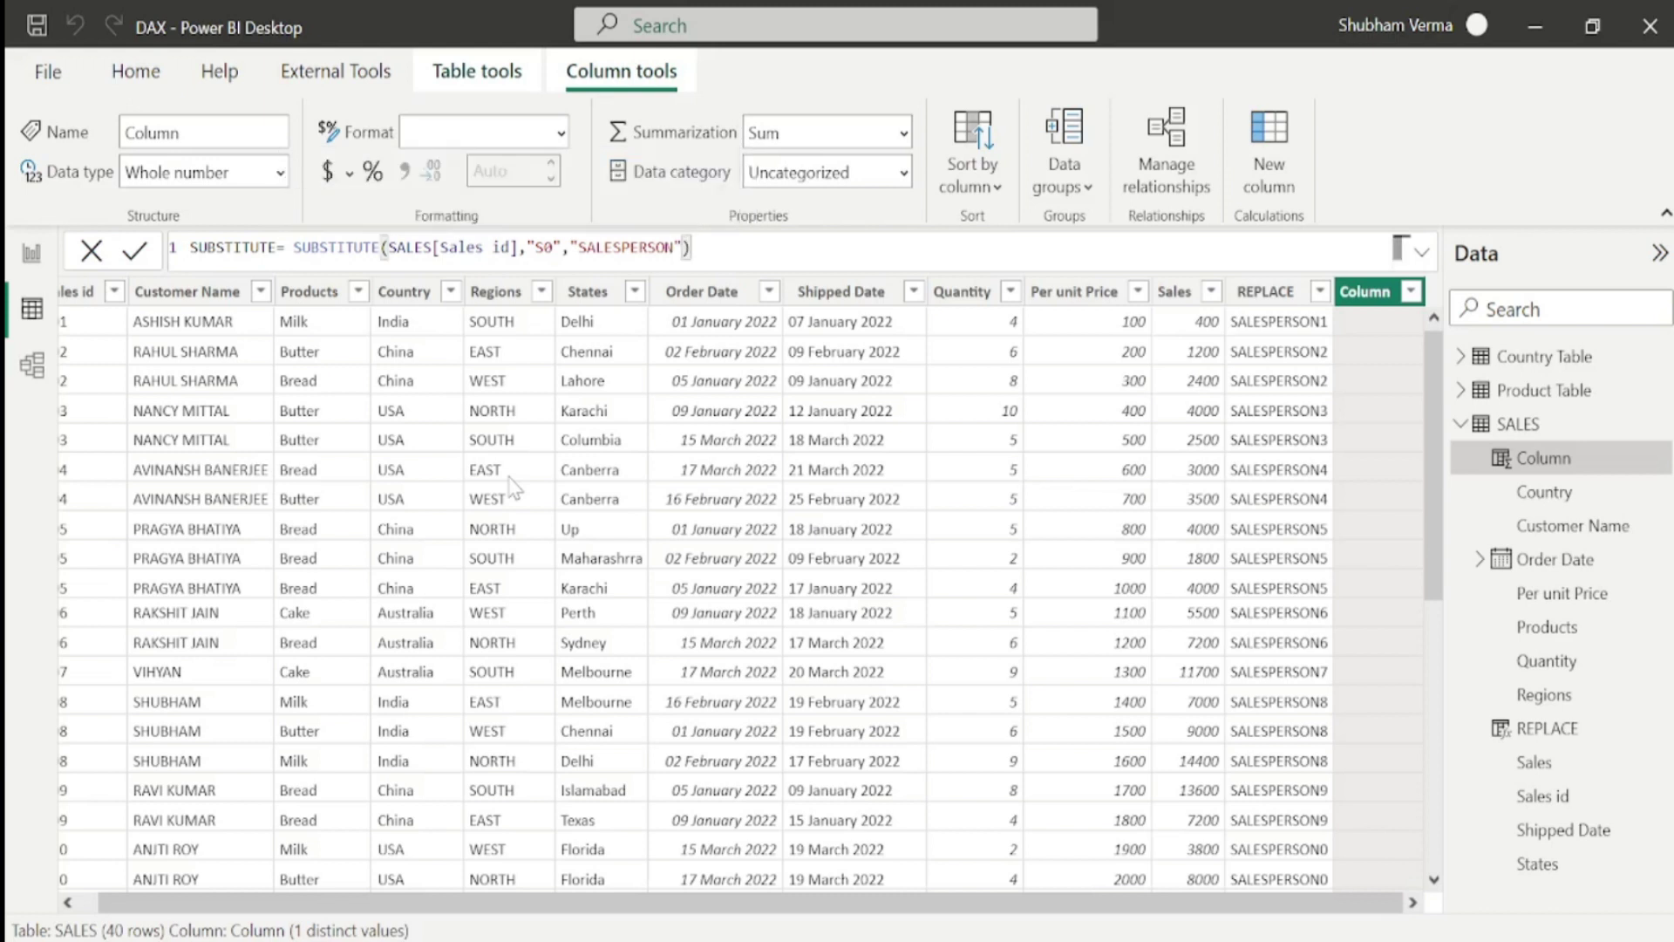
{"action": "key", "text": "Return"}
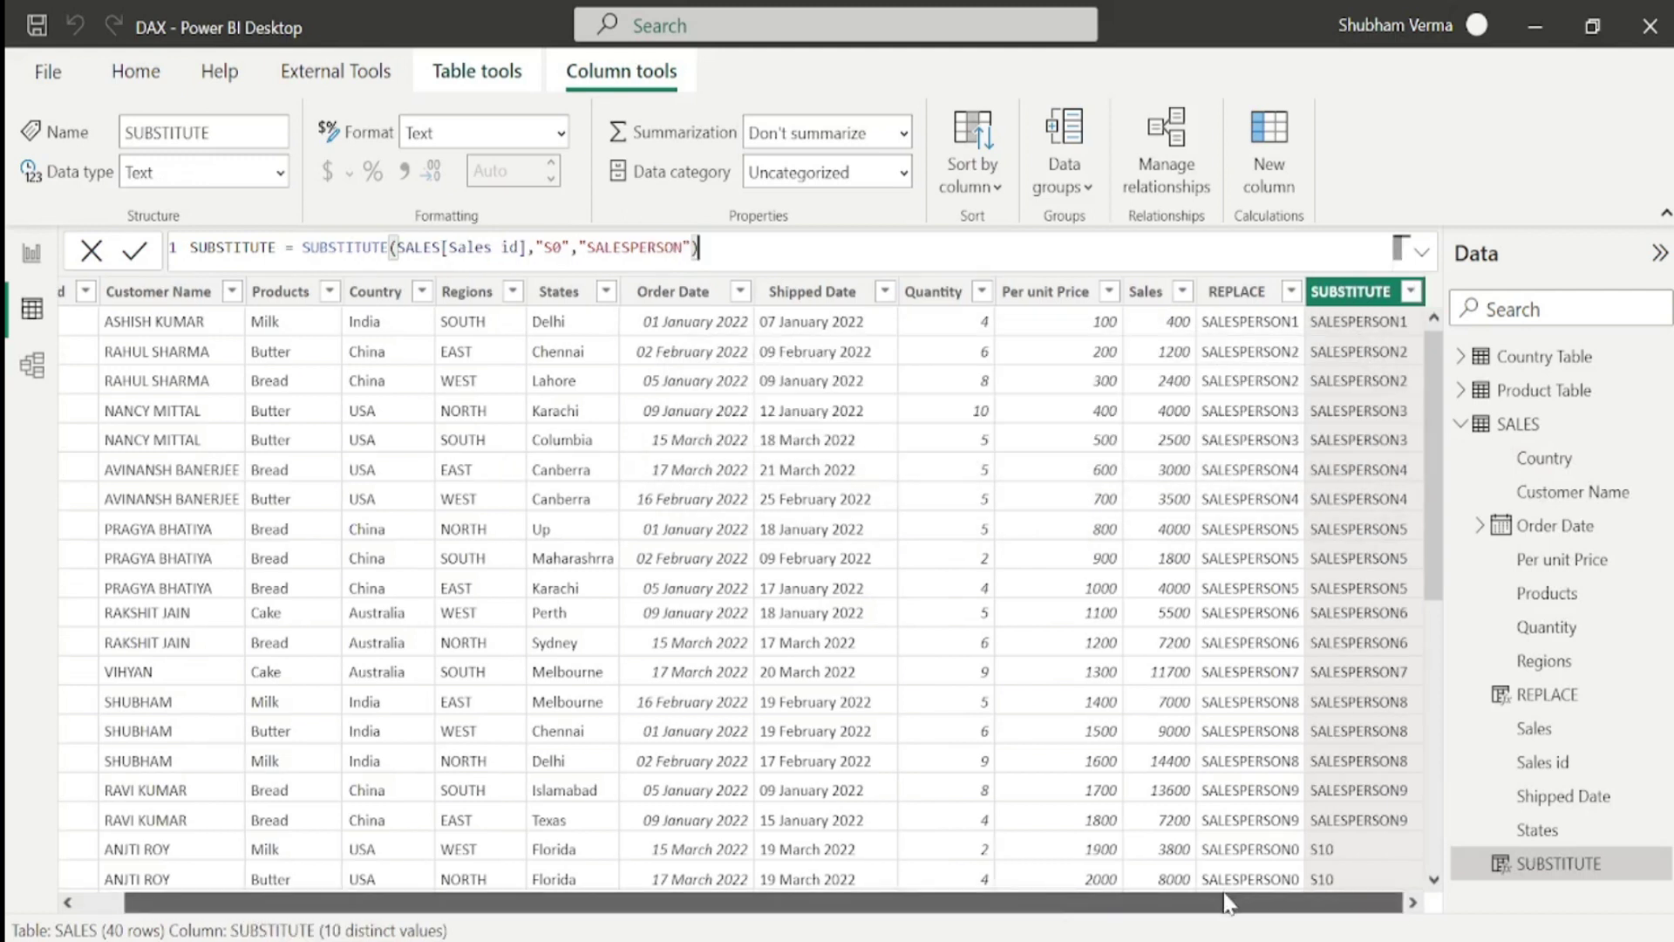
Review the SUBSTITUTE column's results against Sales id, and change the formula's old text to "S01"
{"action": "left_click_drag", "start_coordinate": [1232, 899], "coordinate": [684, 919]}
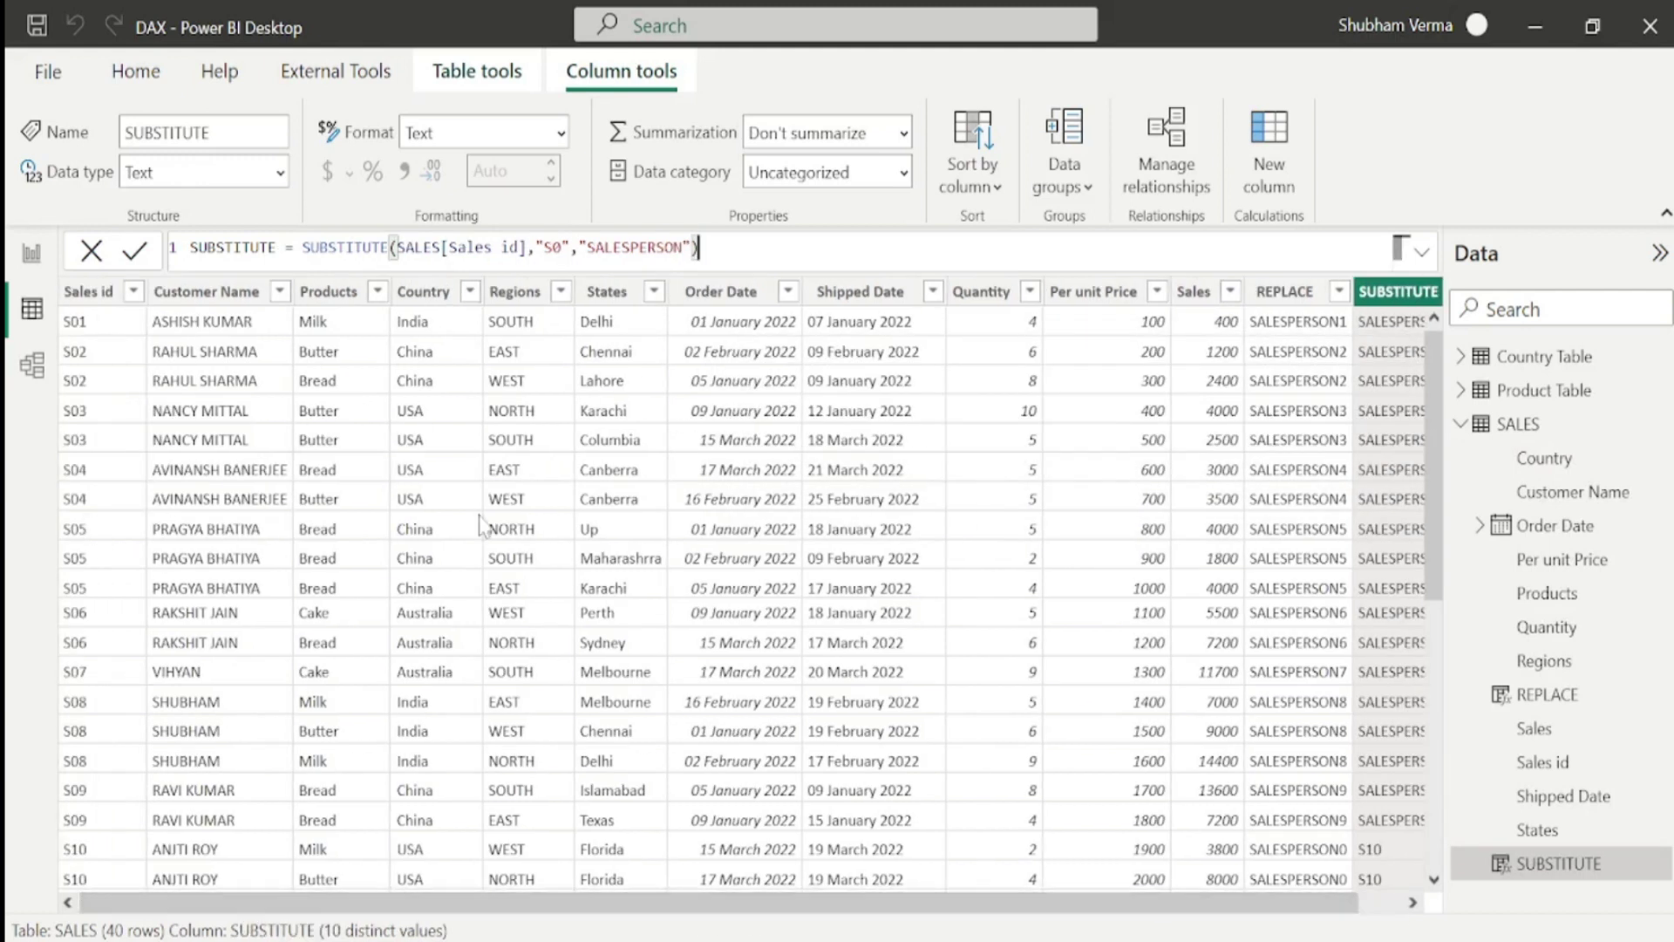
{"action": "left_click_drag", "start_coordinate": [1228, 905], "coordinate": [1275, 905]}
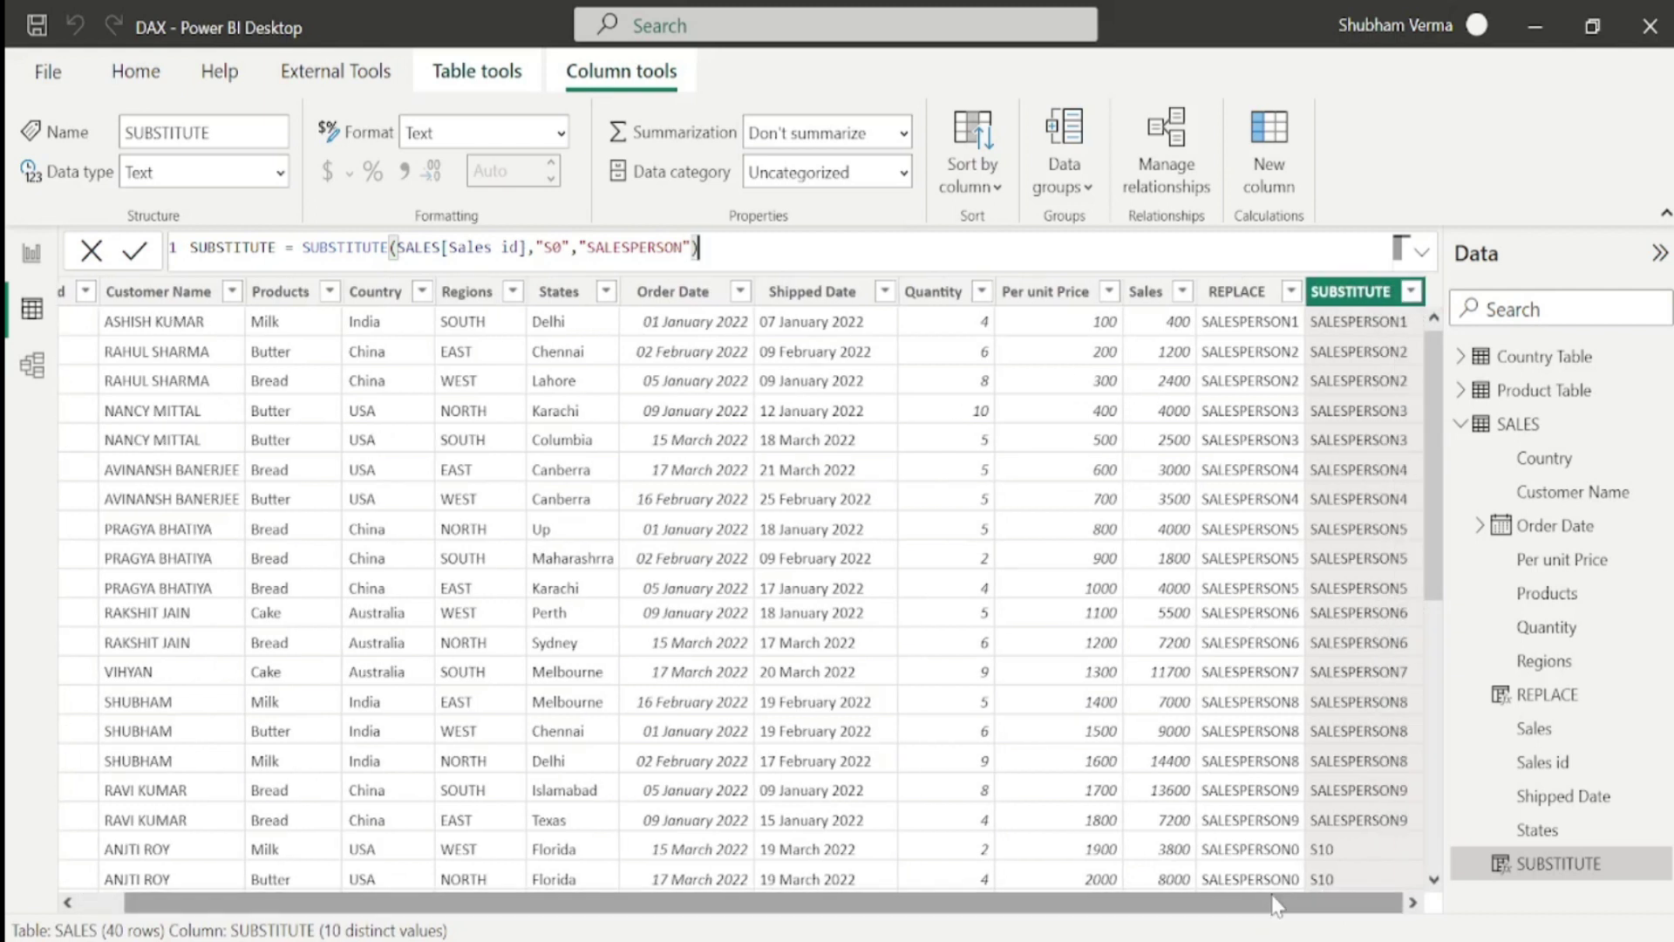
{"action": "left_click_drag", "start_coordinate": [1438, 410], "coordinate": [1445, 511]}
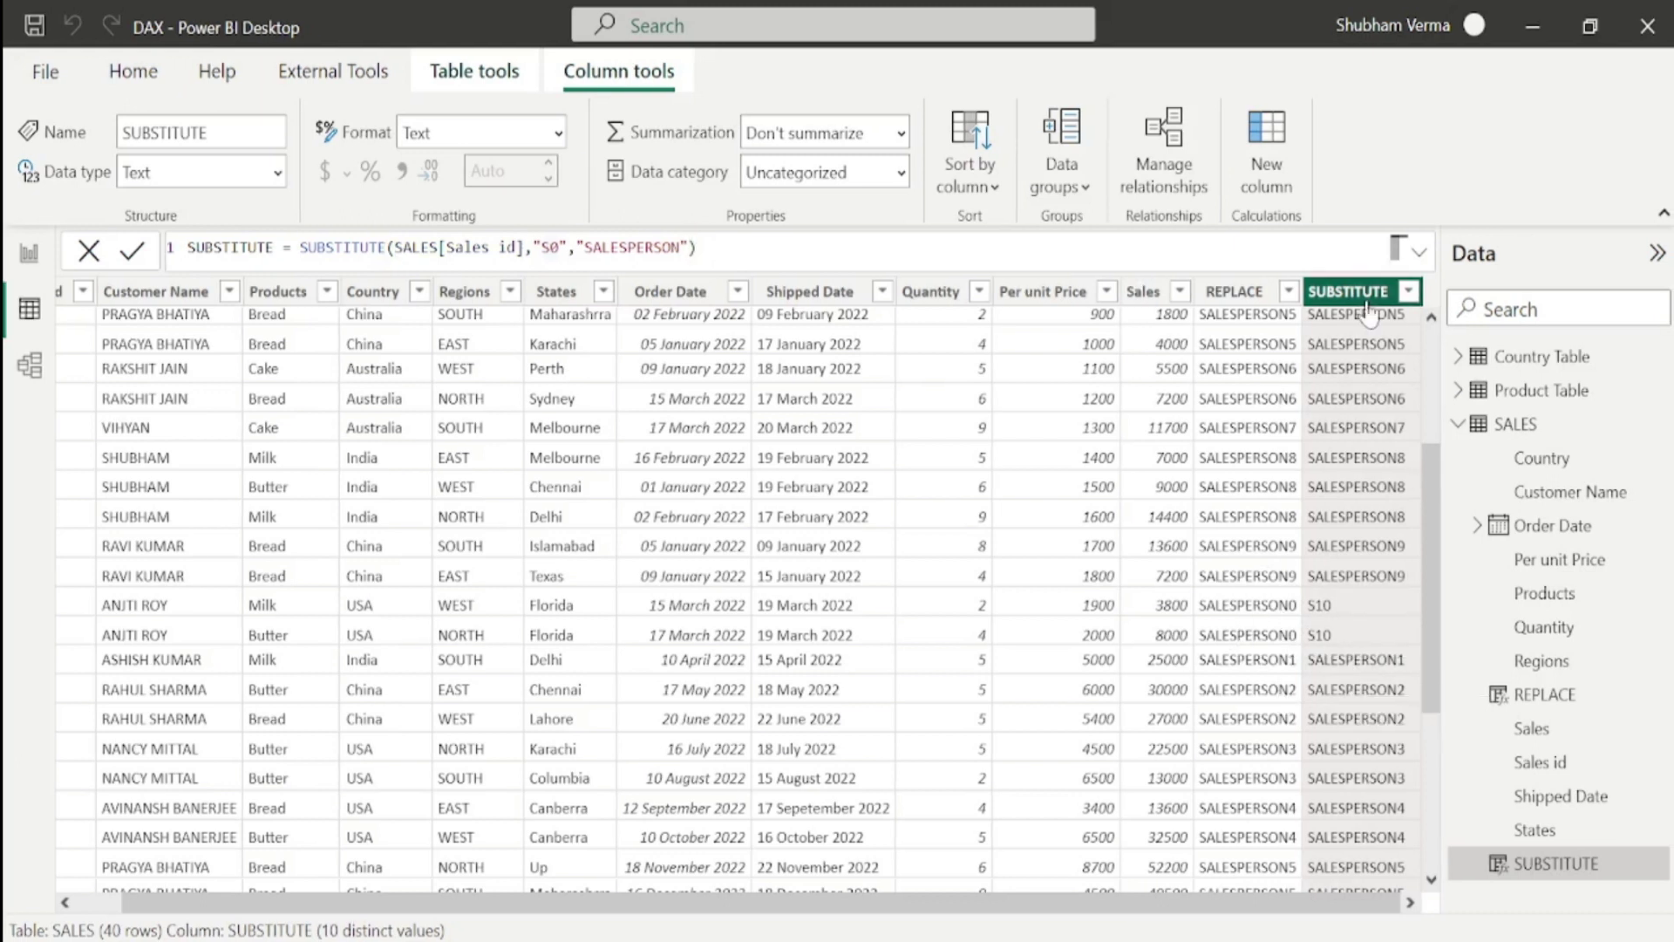
{"action": "left_click", "coordinate": [559, 247]}
{"action": "type", "text": "1"}
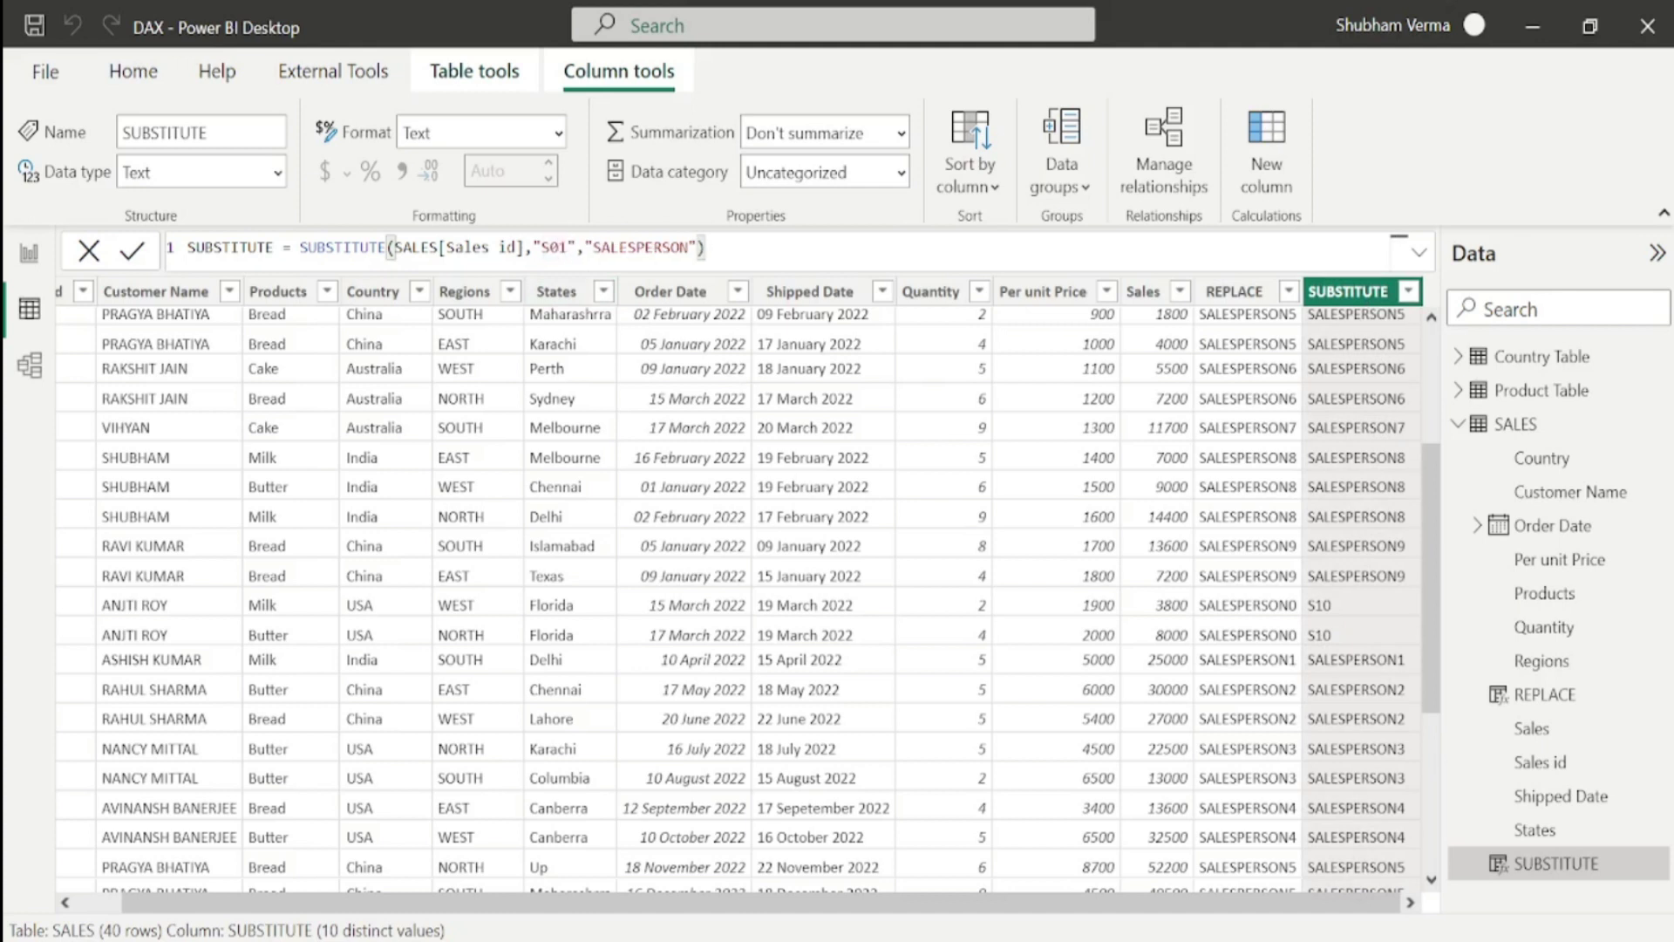
{"action": "key", "text": "Return"}
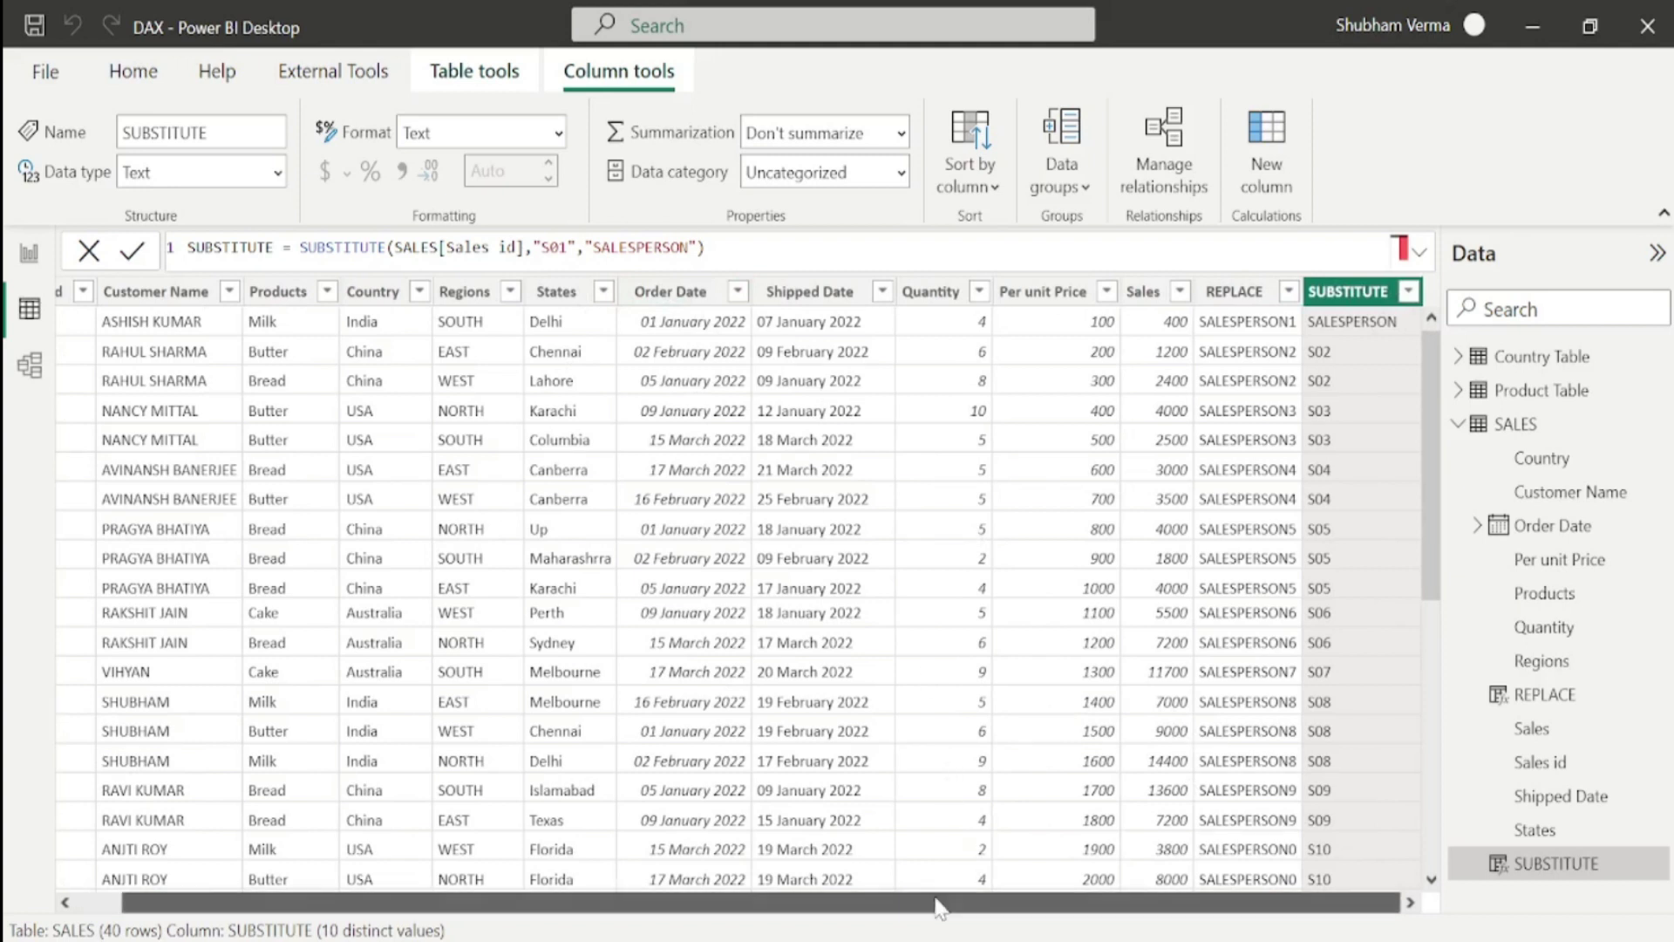
{"action": "left_click_drag", "start_coordinate": [942, 899], "coordinate": [615, 872]}
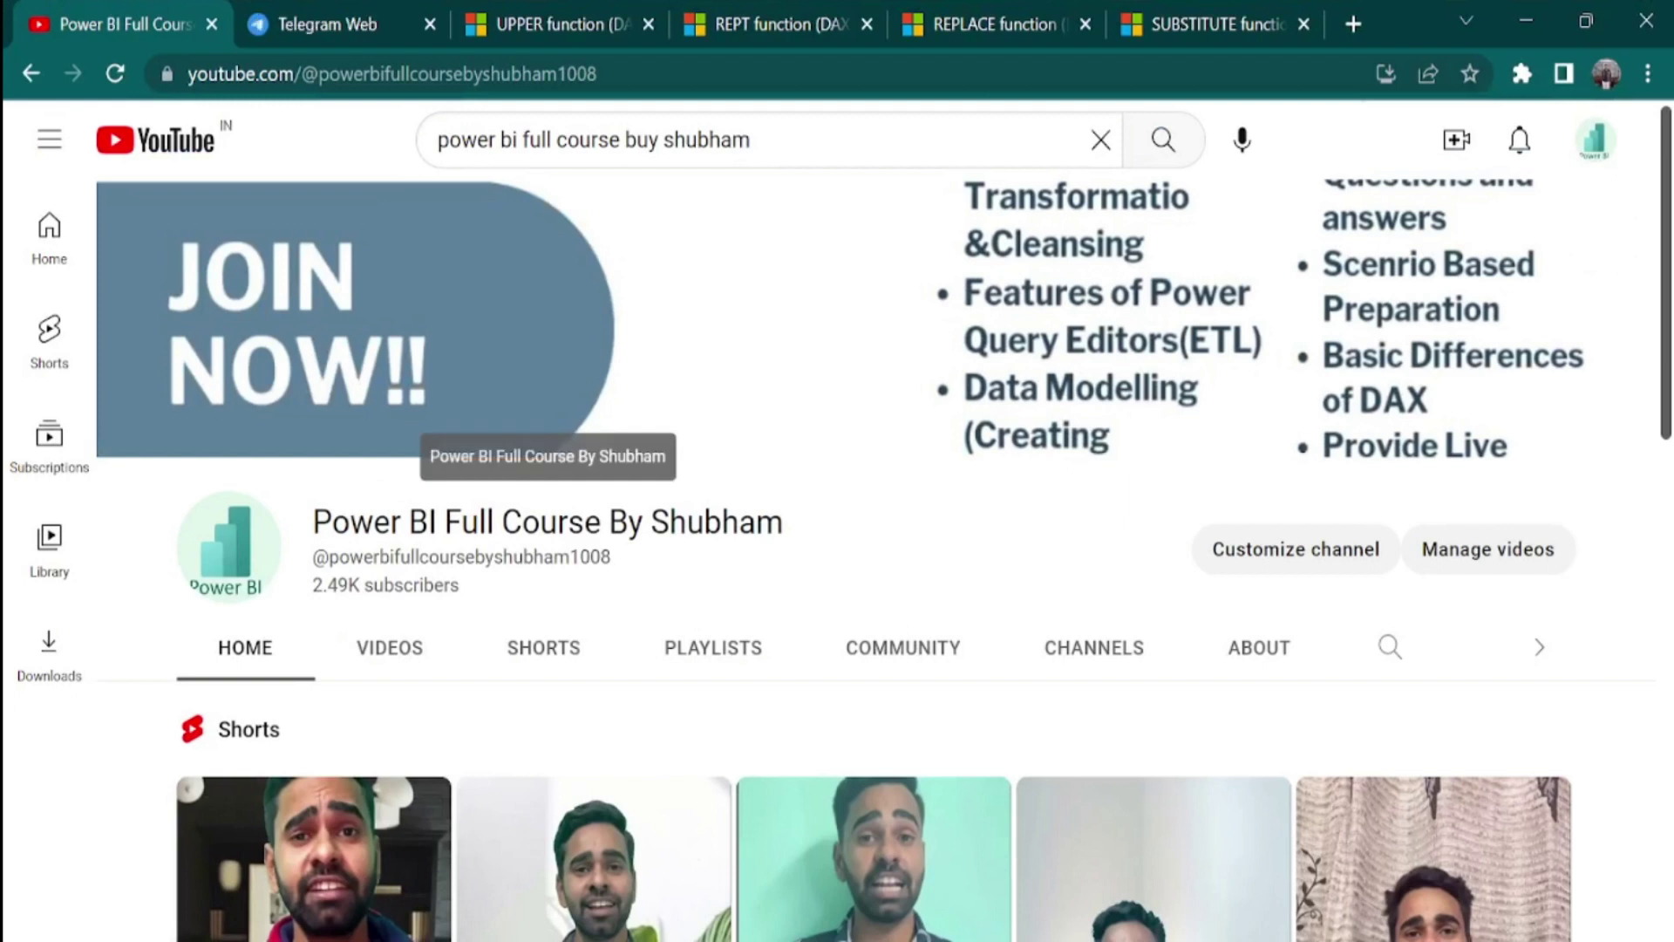
Switch to the YouTube channel page in the browser and highlight the channel's name
{"action": "left_click_drag", "start_coordinate": [312, 522], "coordinate": [820, 523]}
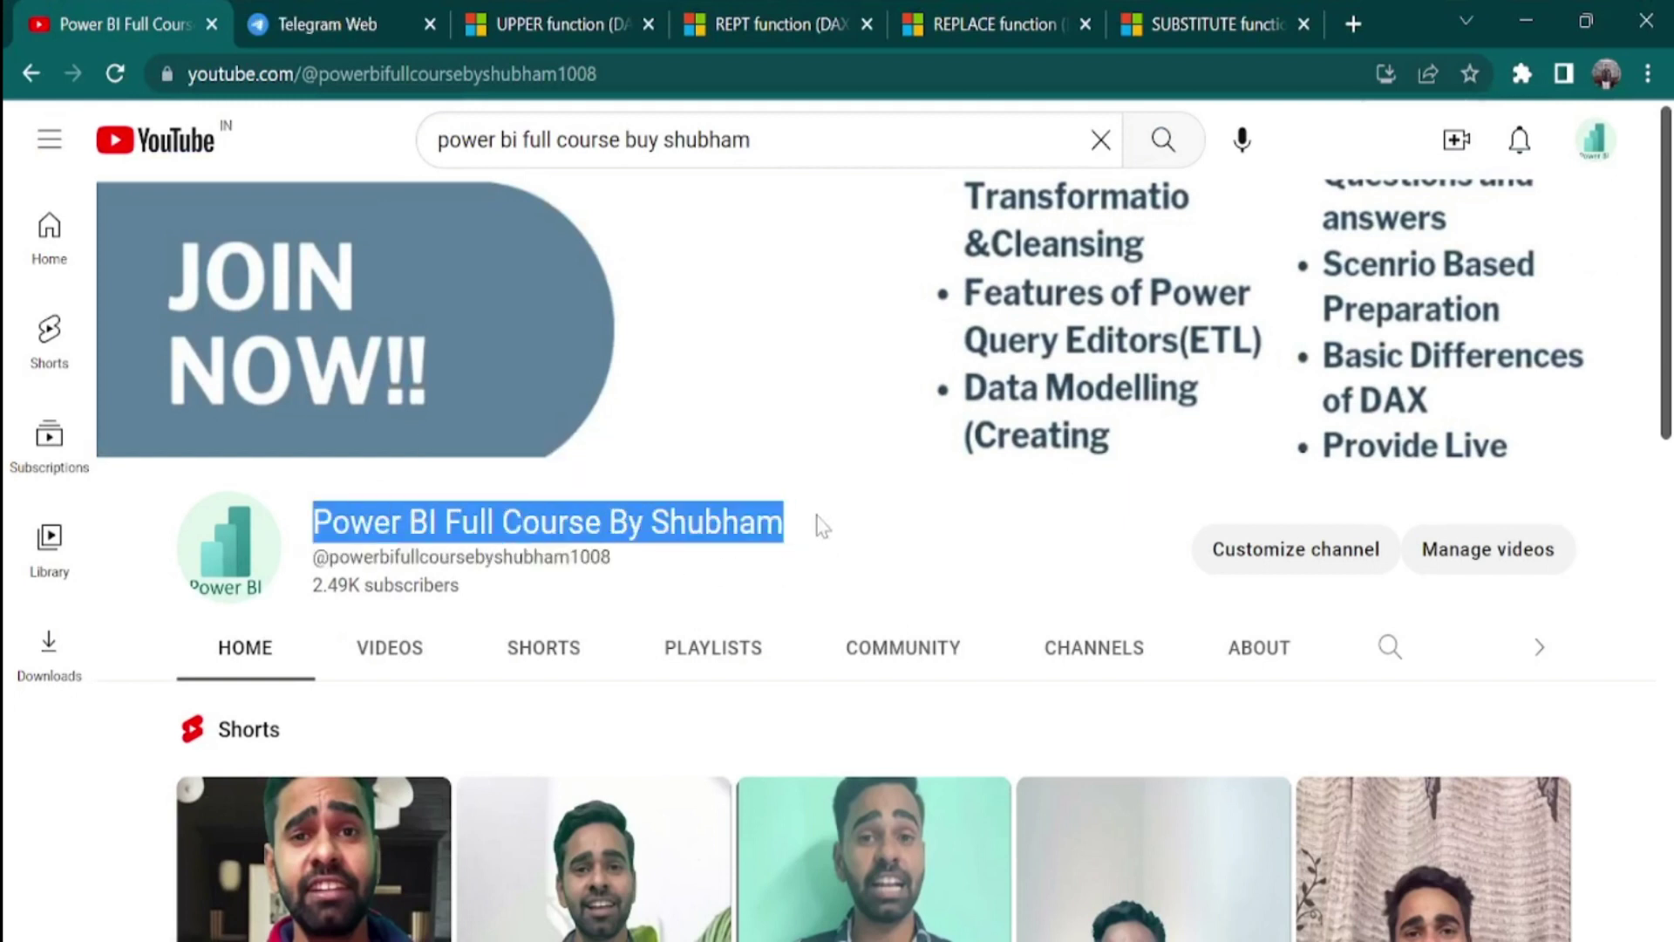
Look through the channel's home page down to the Created playlists section
{"action": "scroll", "coordinate": [814, 523], "scroll_direction": "down", "scroll_amount": 10}
{"action": "scroll", "coordinate": [806, 750], "scroll_direction": "down", "scroll_amount": 2}
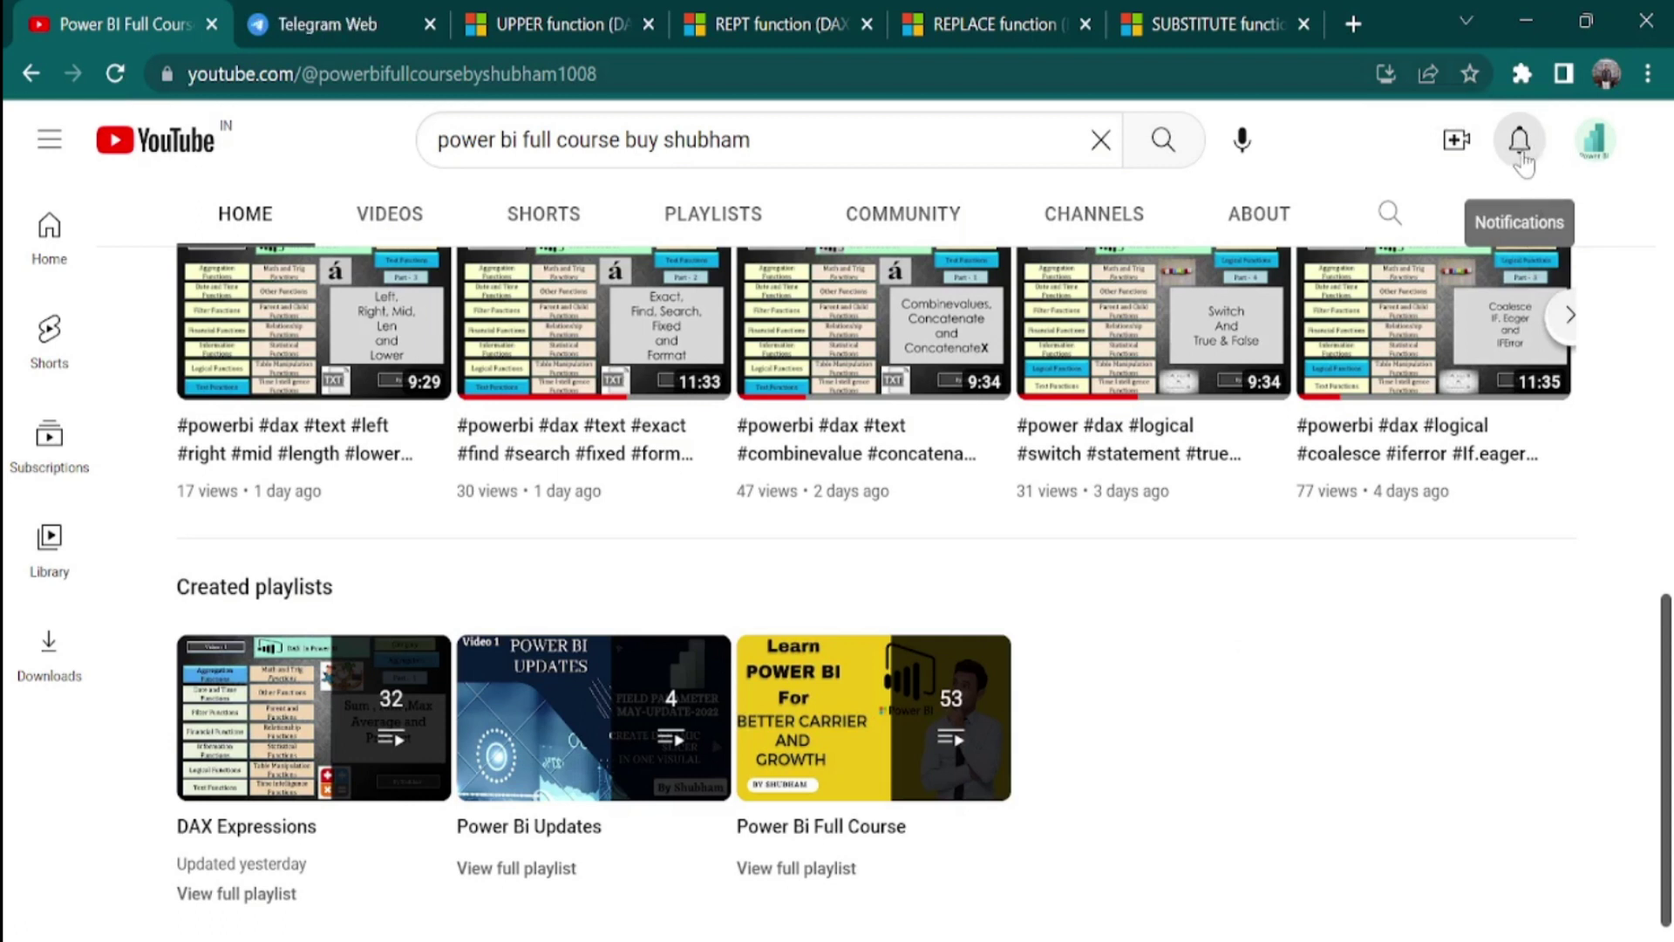
Browse earlier messages in the Power bi Jobs and Free Learning group on Telegram Web, and return to the top of the YouTube channel page
{"action": "left_click", "coordinate": [327, 24]}
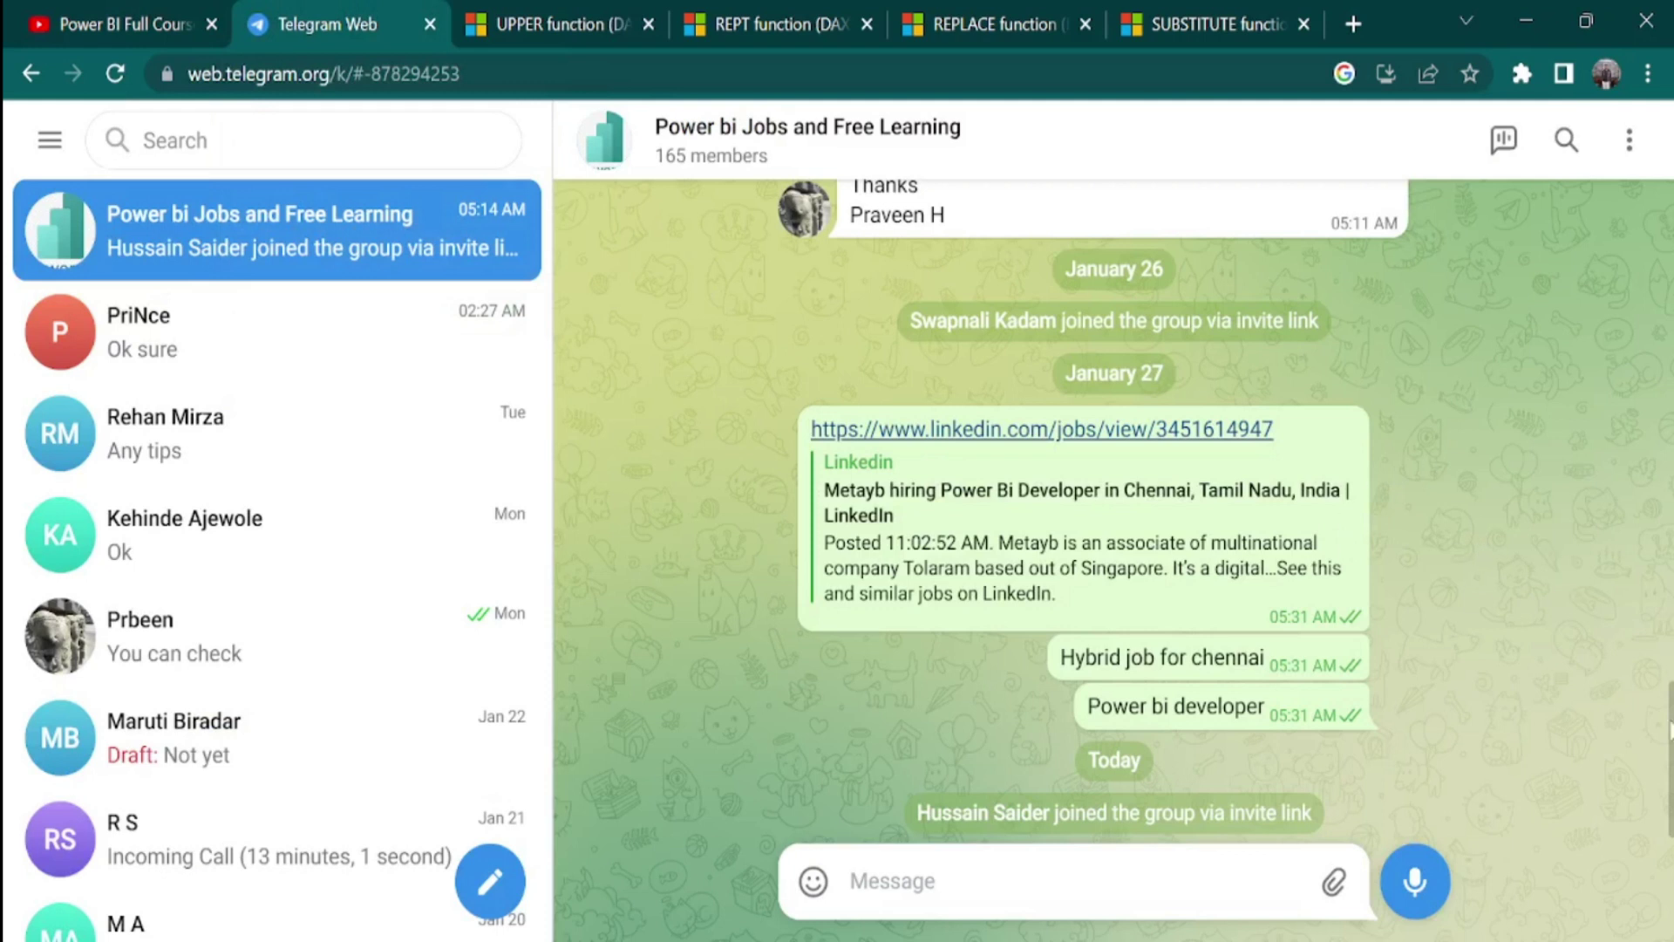
{"action": "left_click_drag", "start_coordinate": [1667, 745], "coordinate": [1618, 199]}
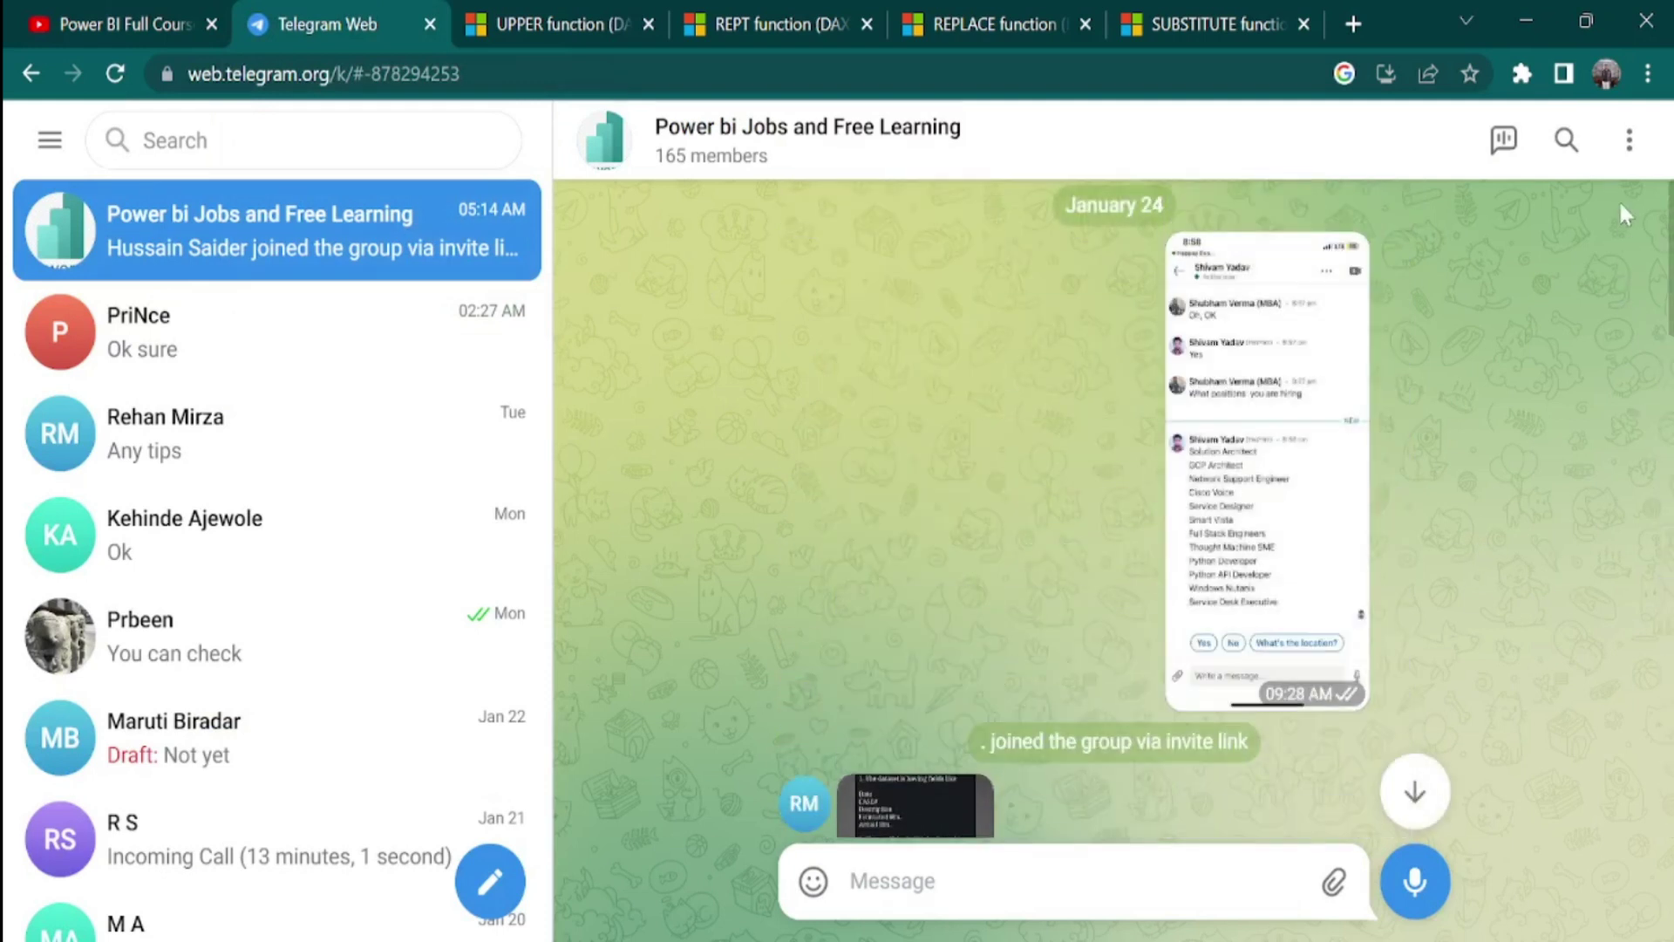
{"action": "scroll", "coordinate": [810, 495], "scroll_direction": "up", "scroll_amount": 5}
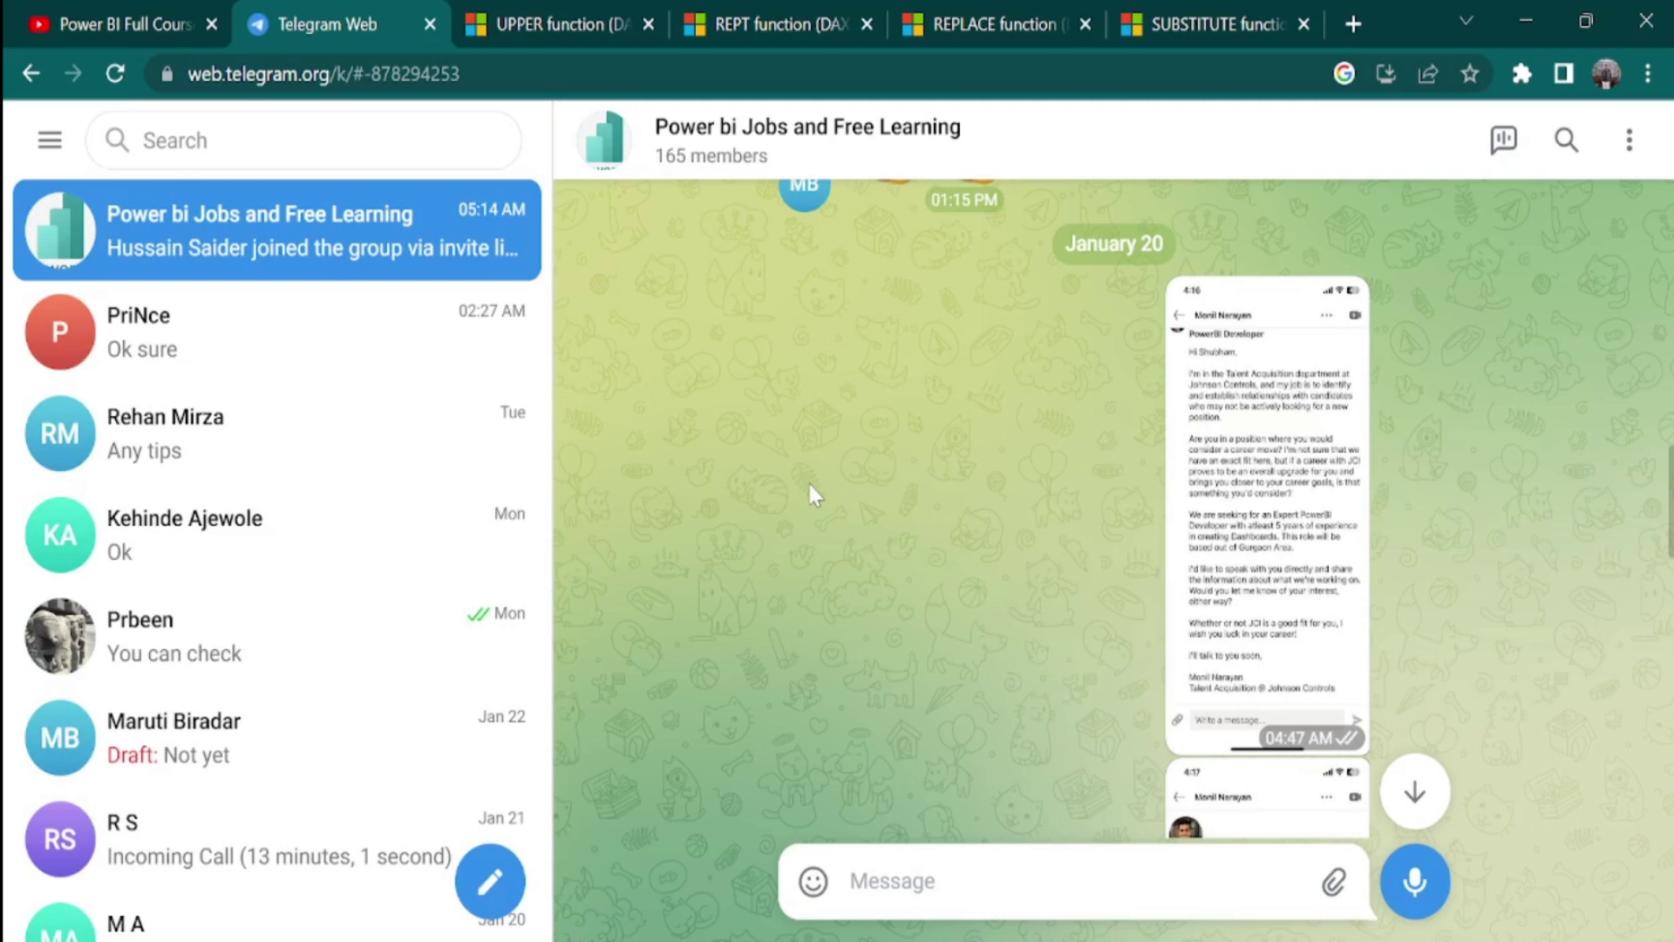
{"action": "left_click", "coordinate": [122, 24]}
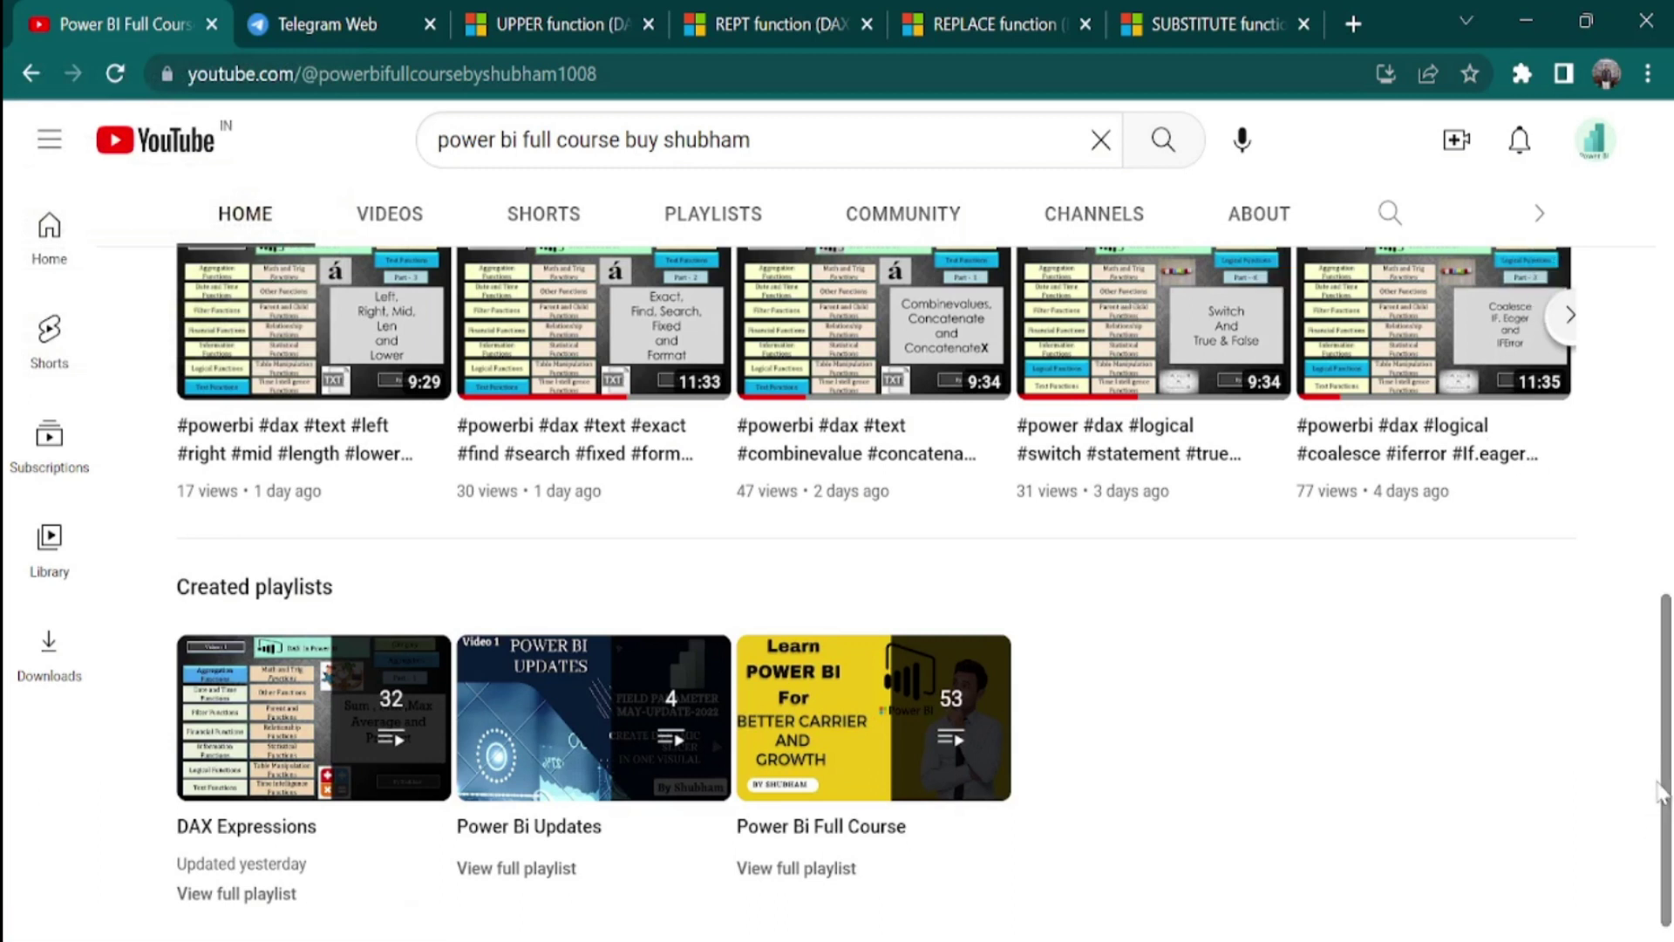
{"action": "left_click_drag", "start_coordinate": [1667, 775], "coordinate": [1630, 244]}
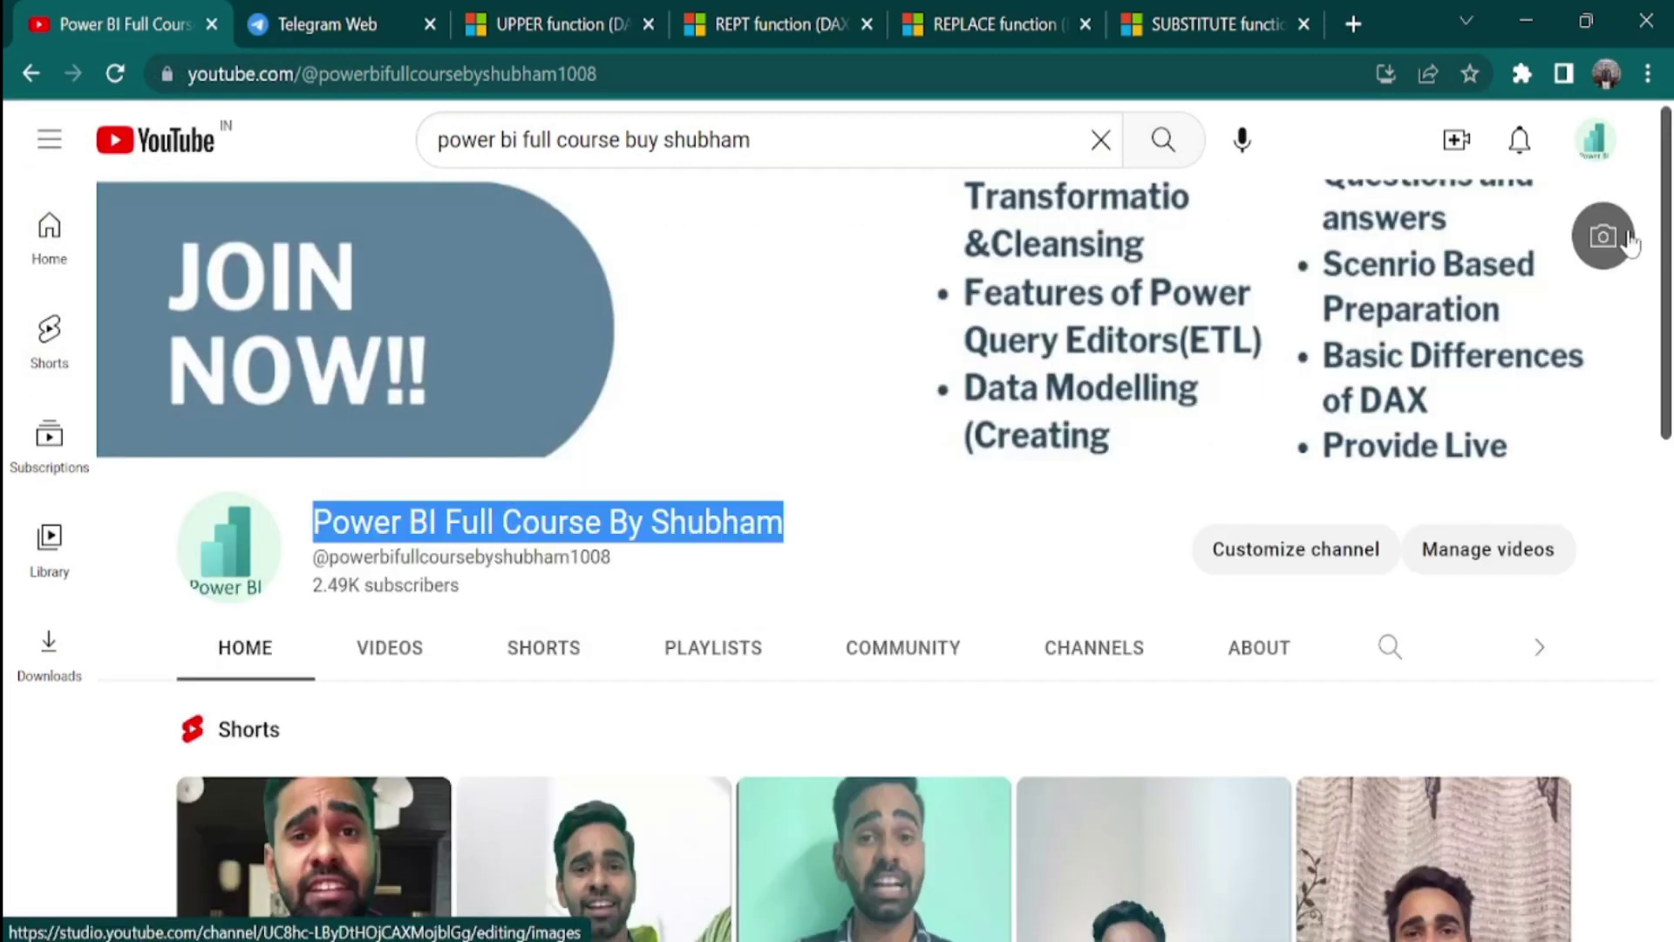